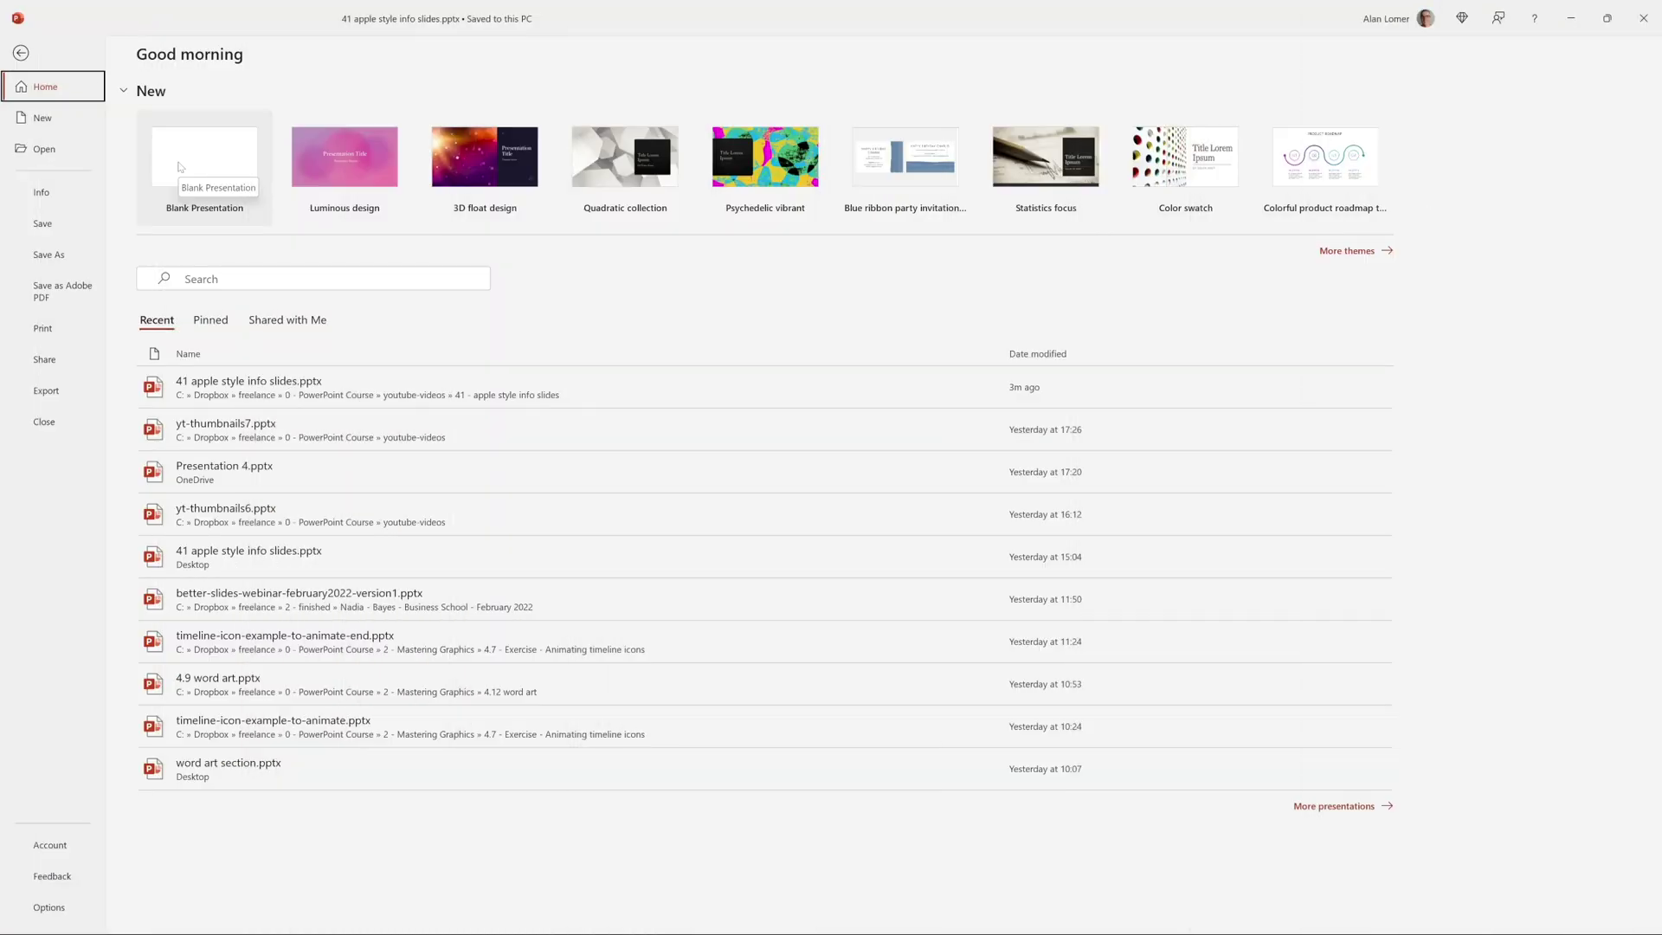
Create a new blank presentation and switch its slide to the Blank layout
{"action": "left_click", "coordinate": [211, 167]}
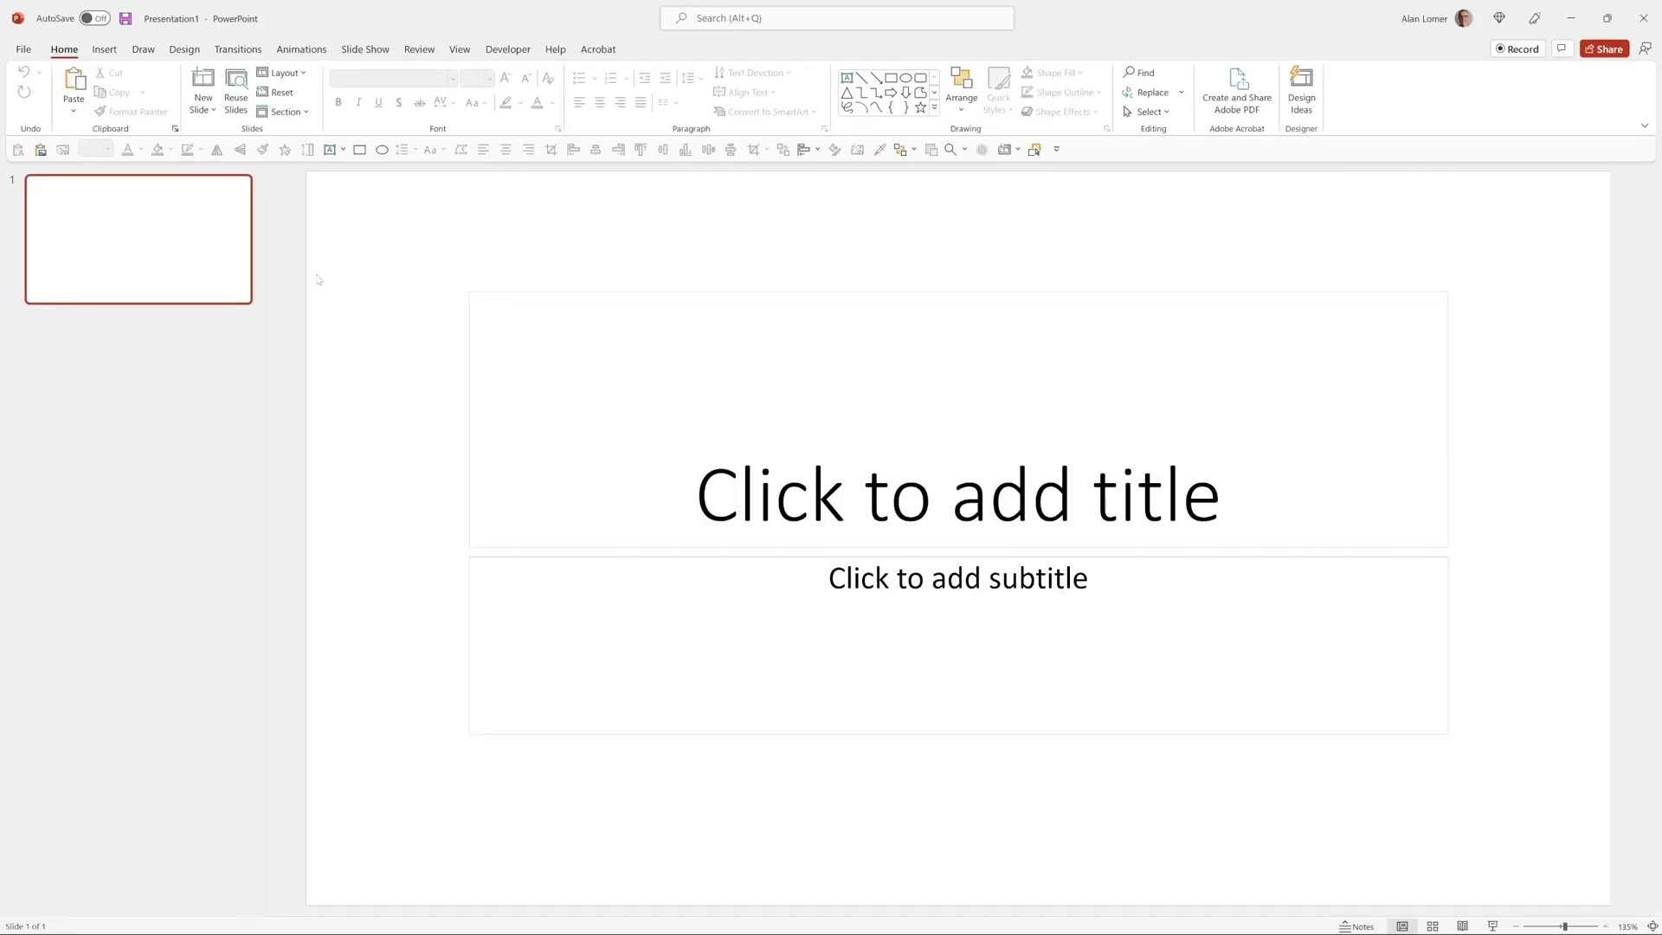
{"action": "right_click", "coordinate": [371, 301]}
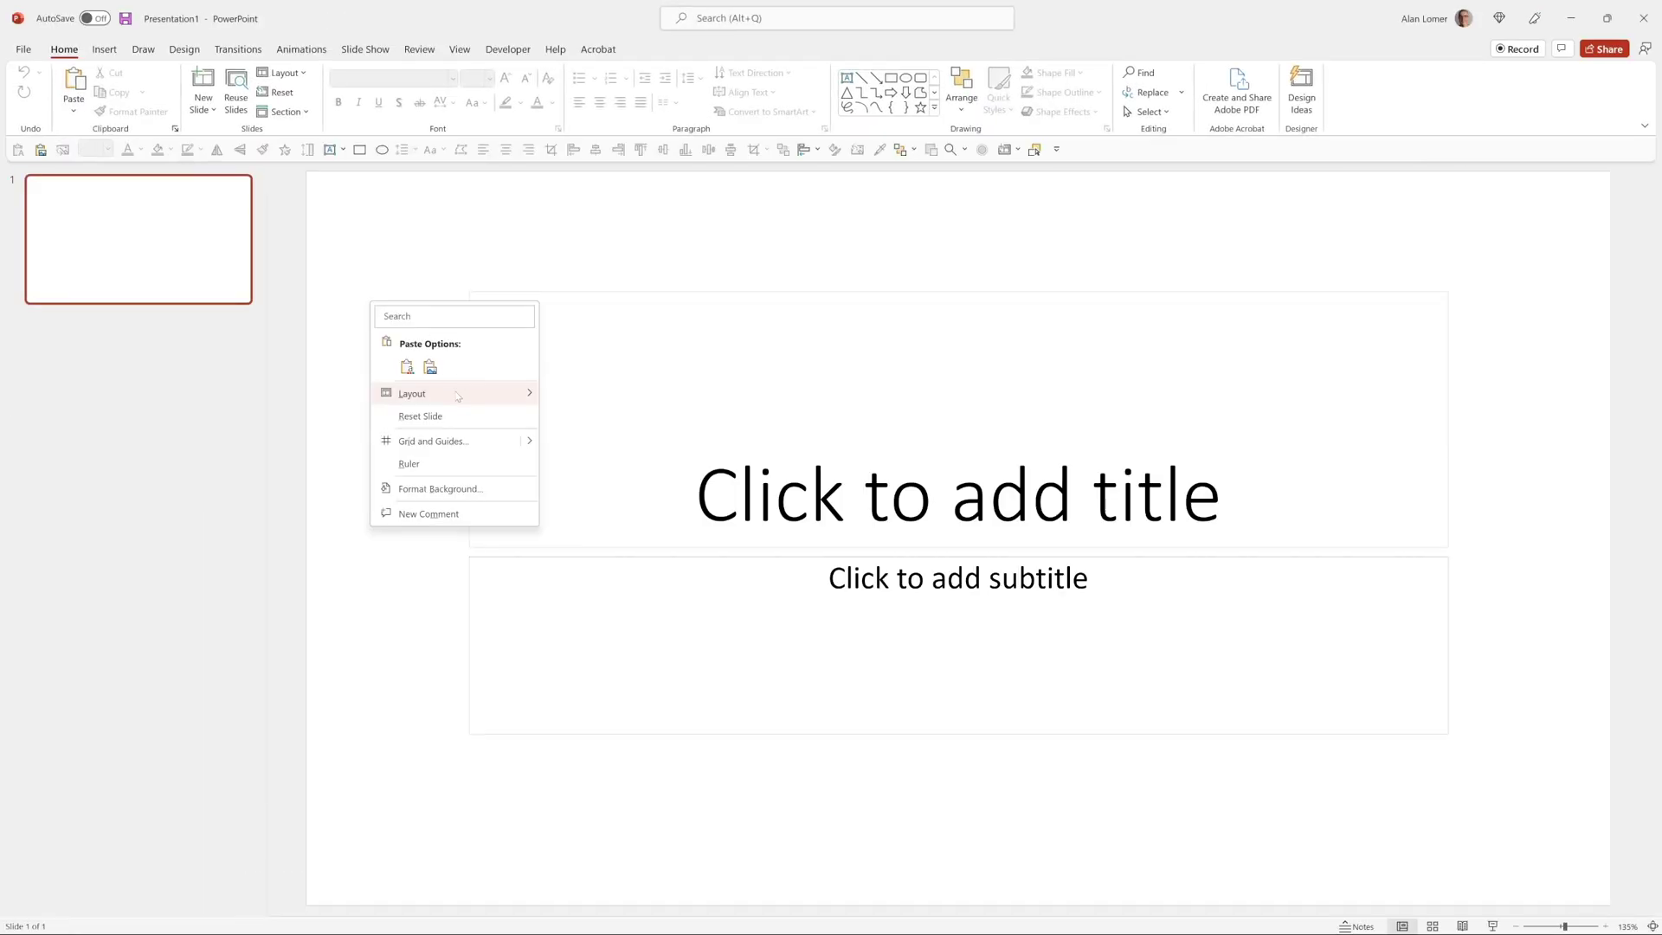
{"action": "mouse_move", "coordinate": [450, 393]}
{"action": "left_click", "coordinate": [580, 607]}
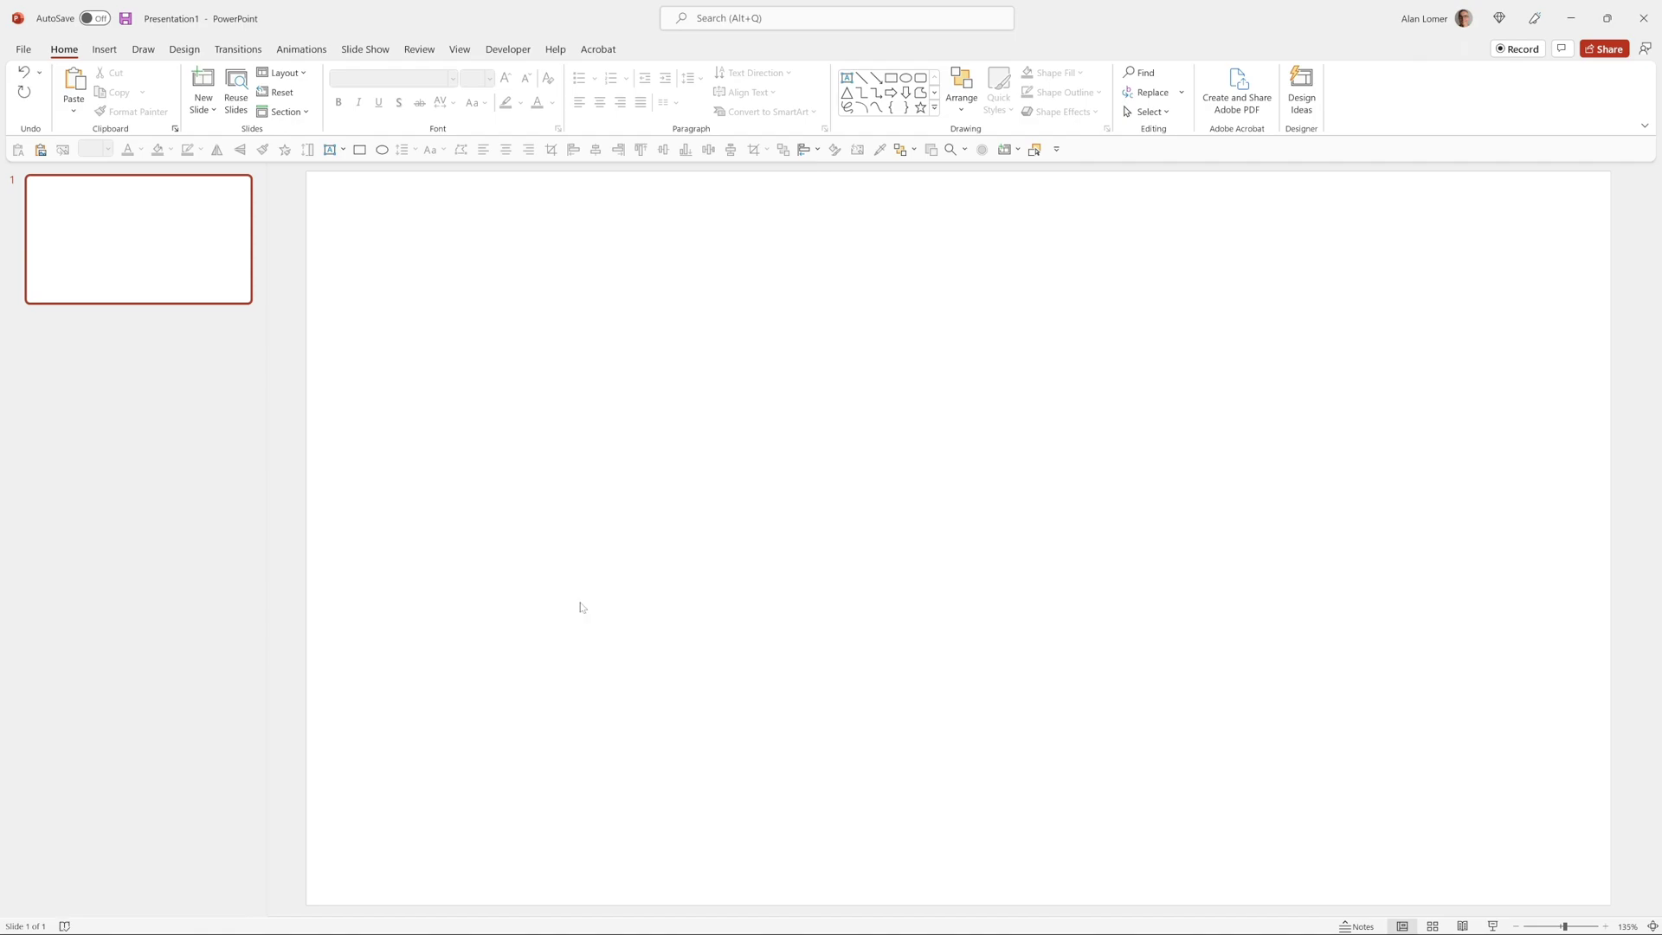
Fill the slide background with the custom colour RGB 247, 247, 247
{"action": "right_click", "coordinate": [632, 312]}
{"action": "left_click", "coordinate": [703, 500]}
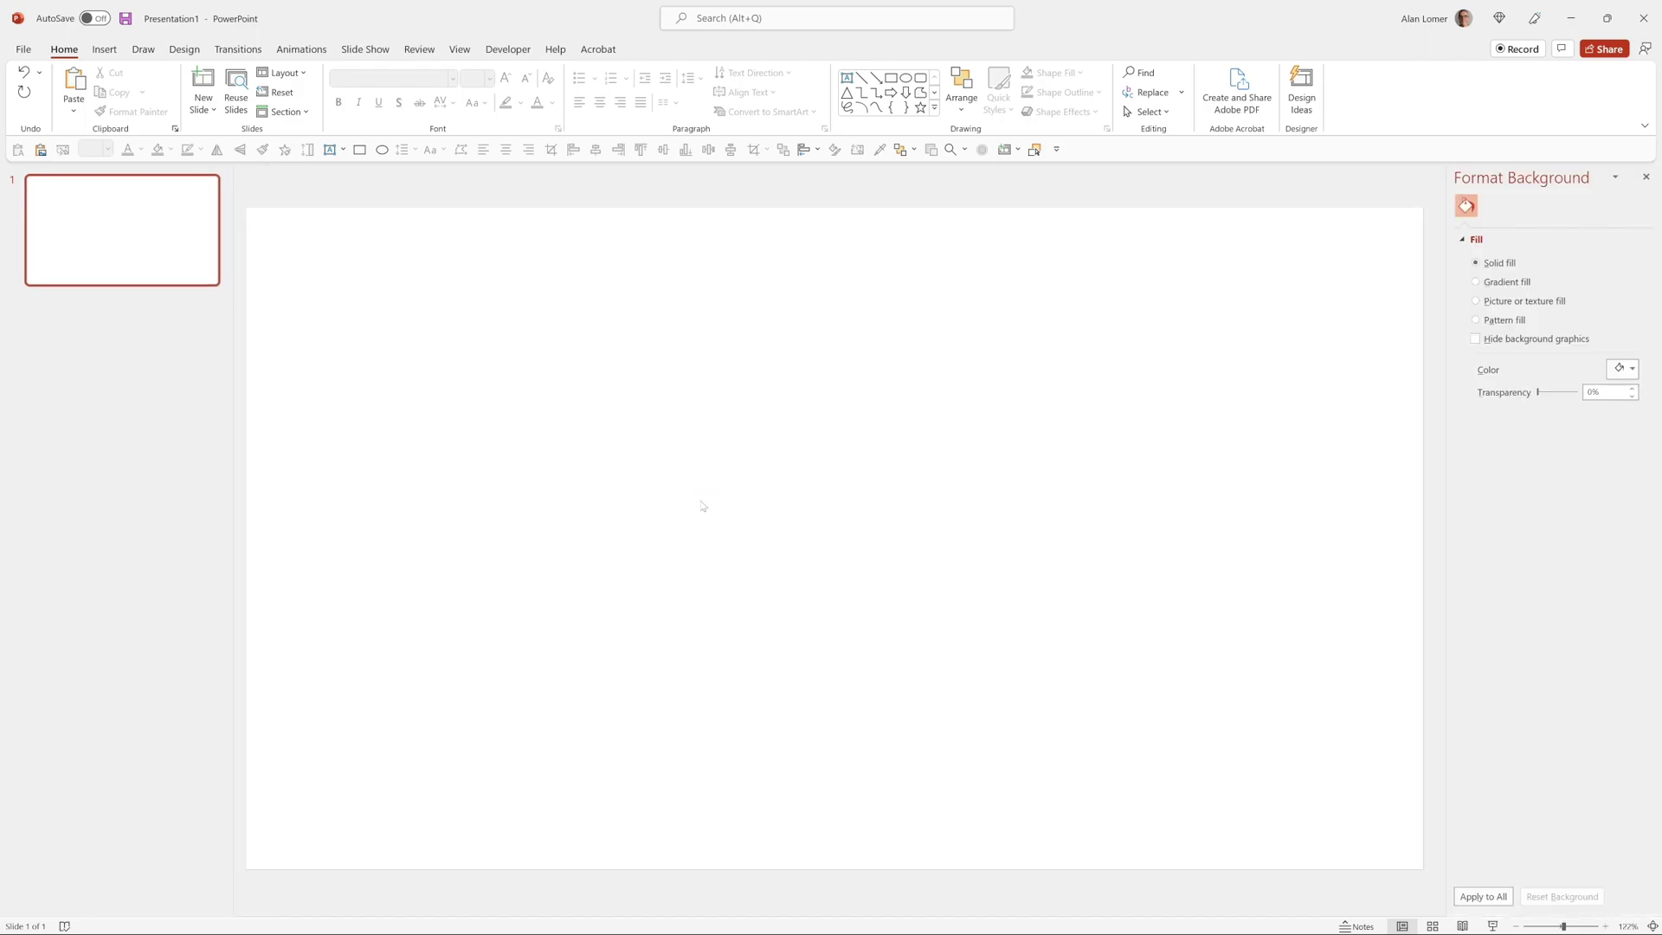
{"action": "left_click", "coordinate": [1624, 368]}
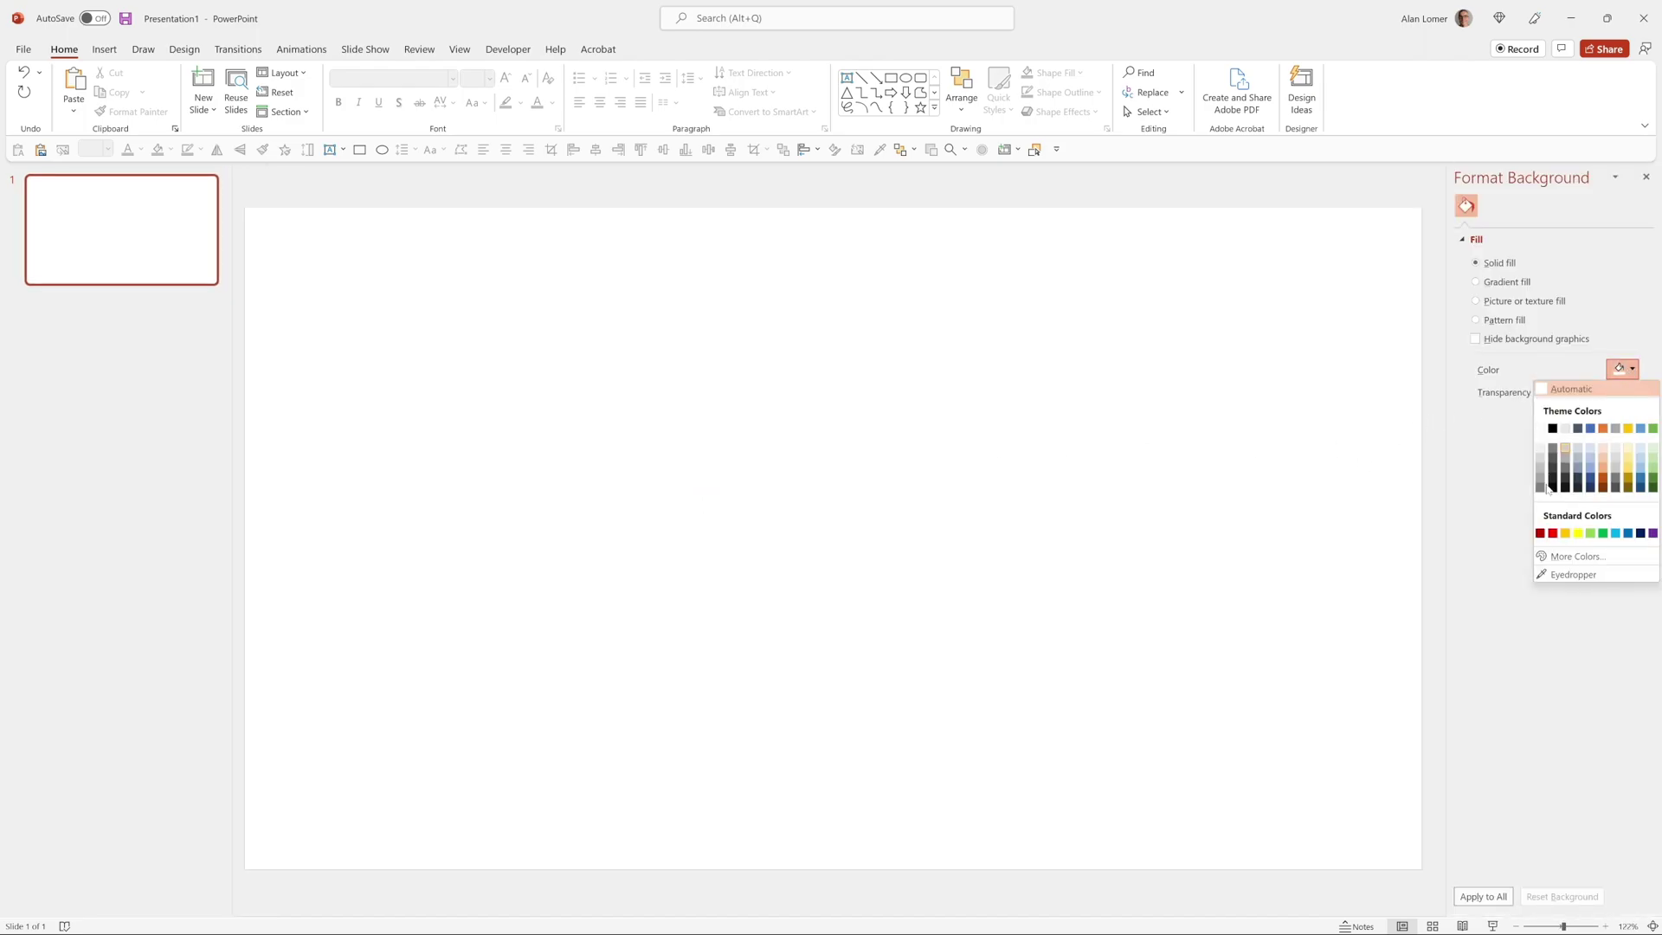
{"action": "left_click", "coordinate": [1559, 556]}
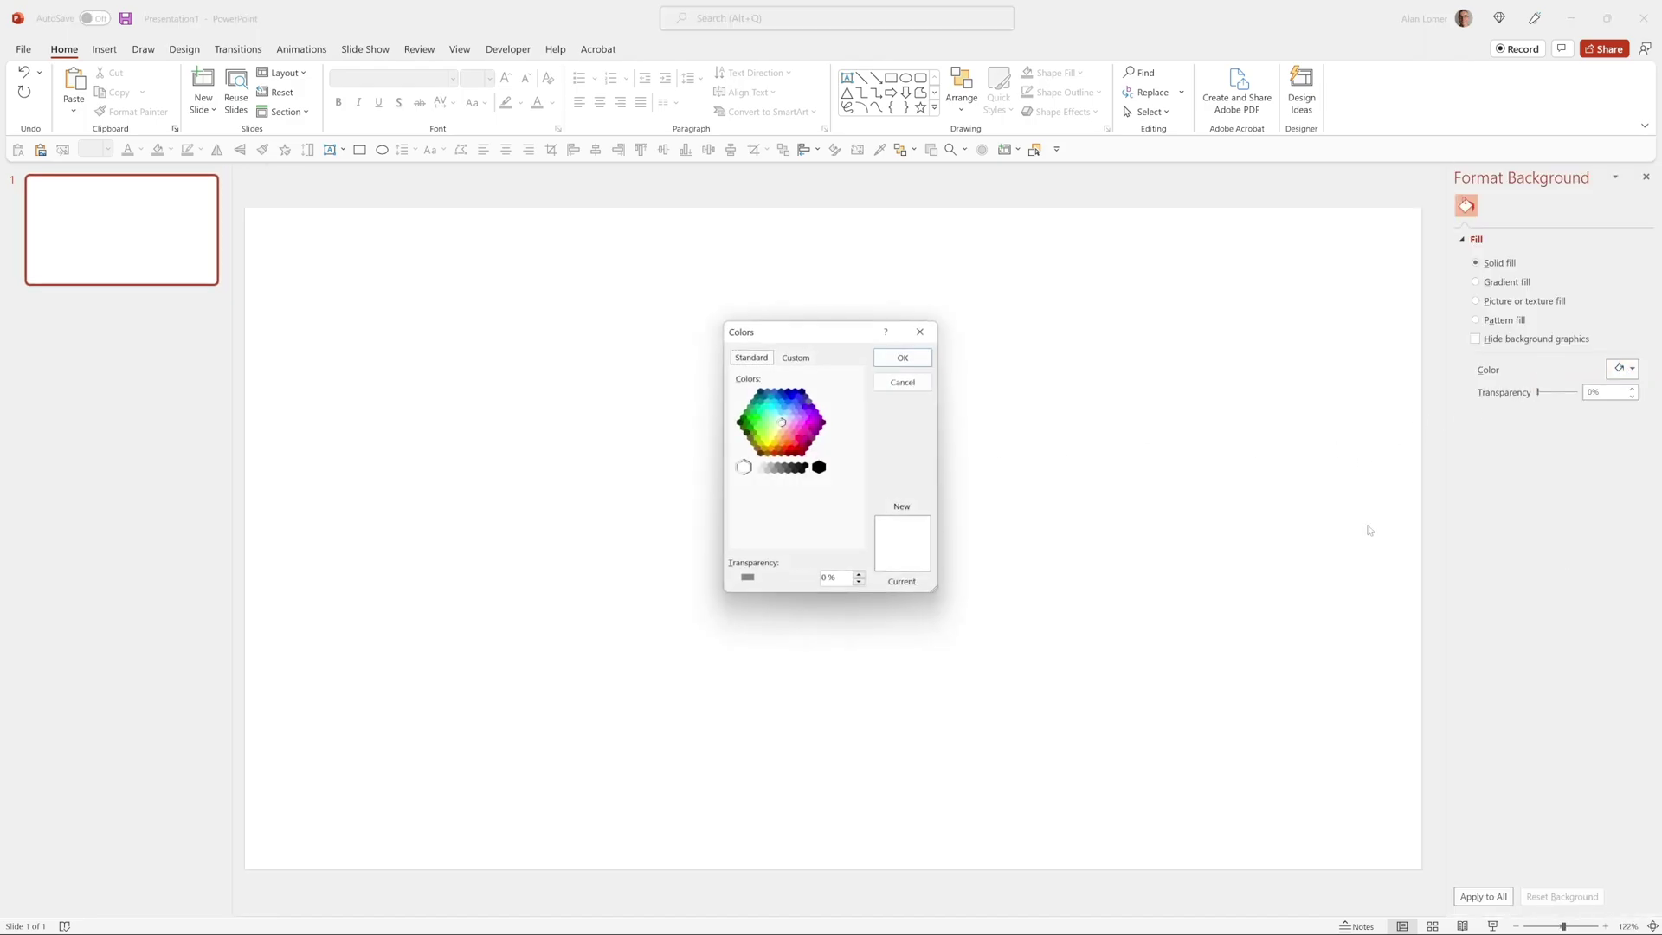
{"action": "left_click", "coordinate": [796, 357]}
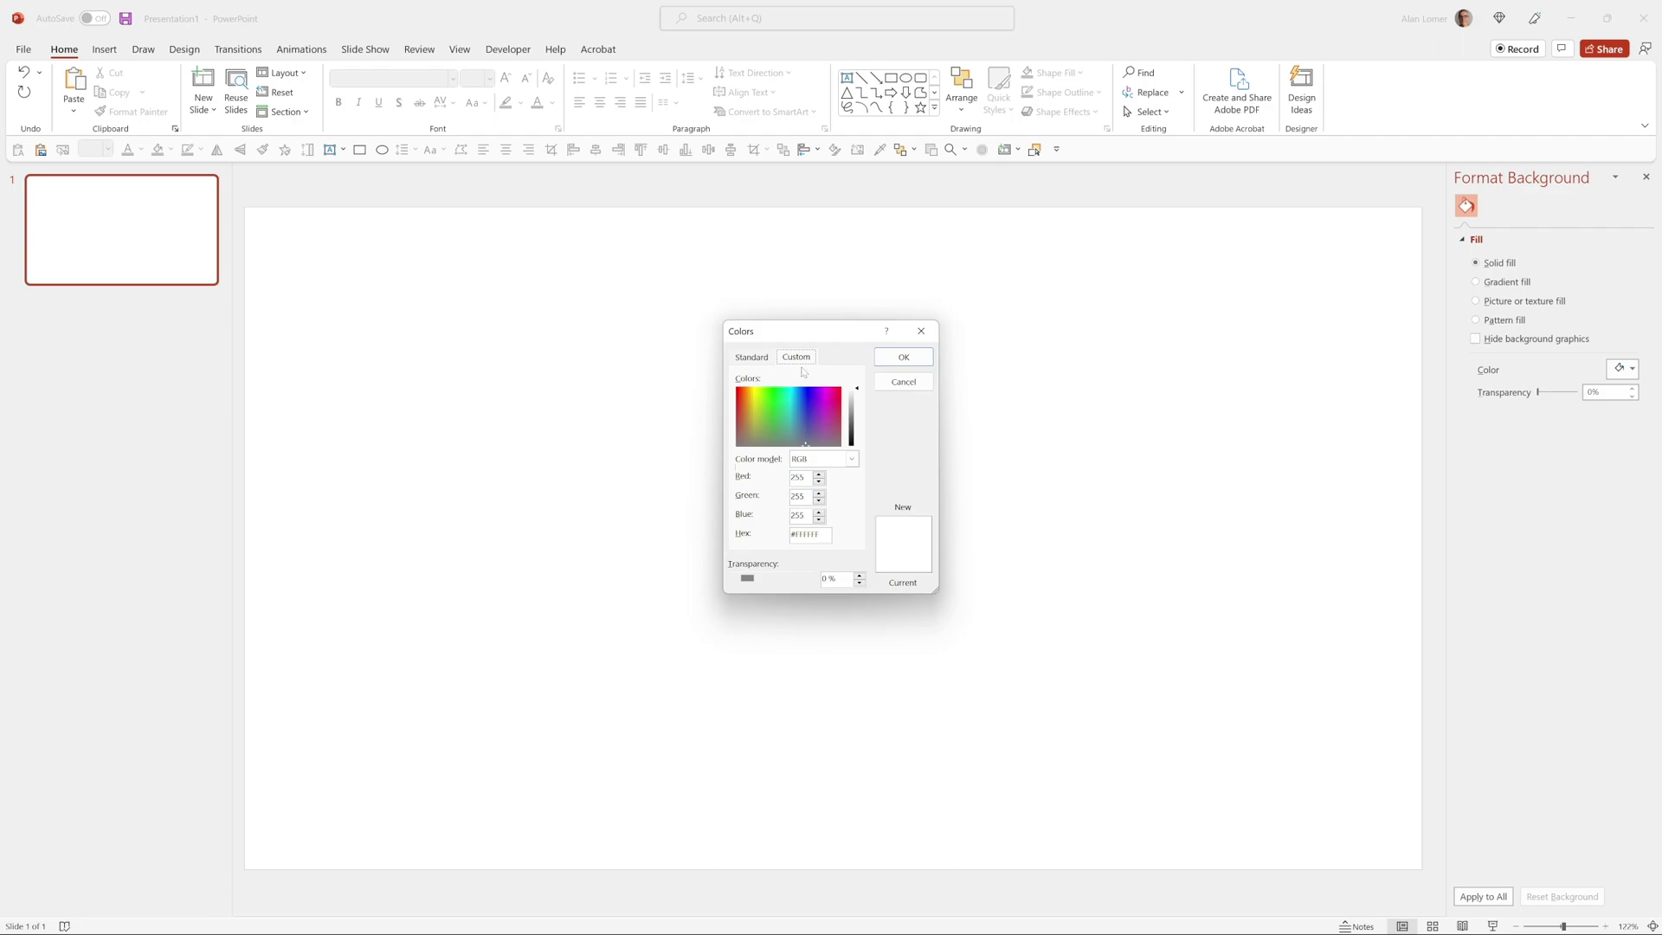
{"action": "double_click", "coordinate": [795, 477]}
{"action": "type", "text": "2"}
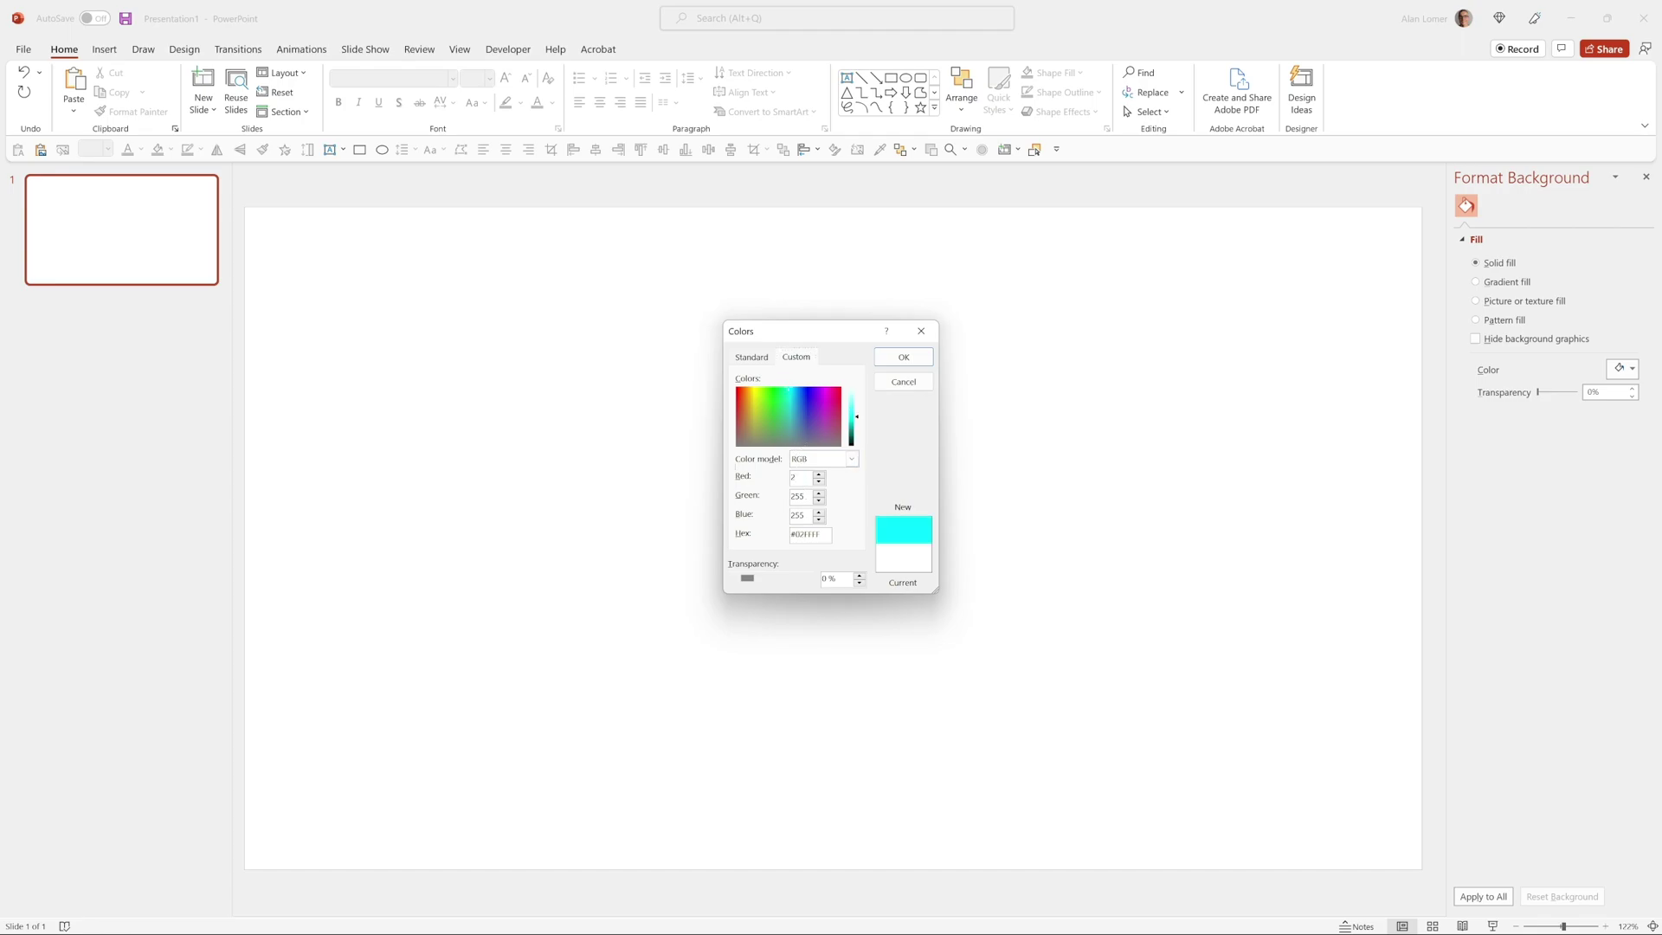
{"action": "type", "text": "47"}
{"action": "key", "text": "Tab"}
{"action": "type", "text": "247"}
{"action": "key", "text": "Tab"}
{"action": "type", "text": "247"}
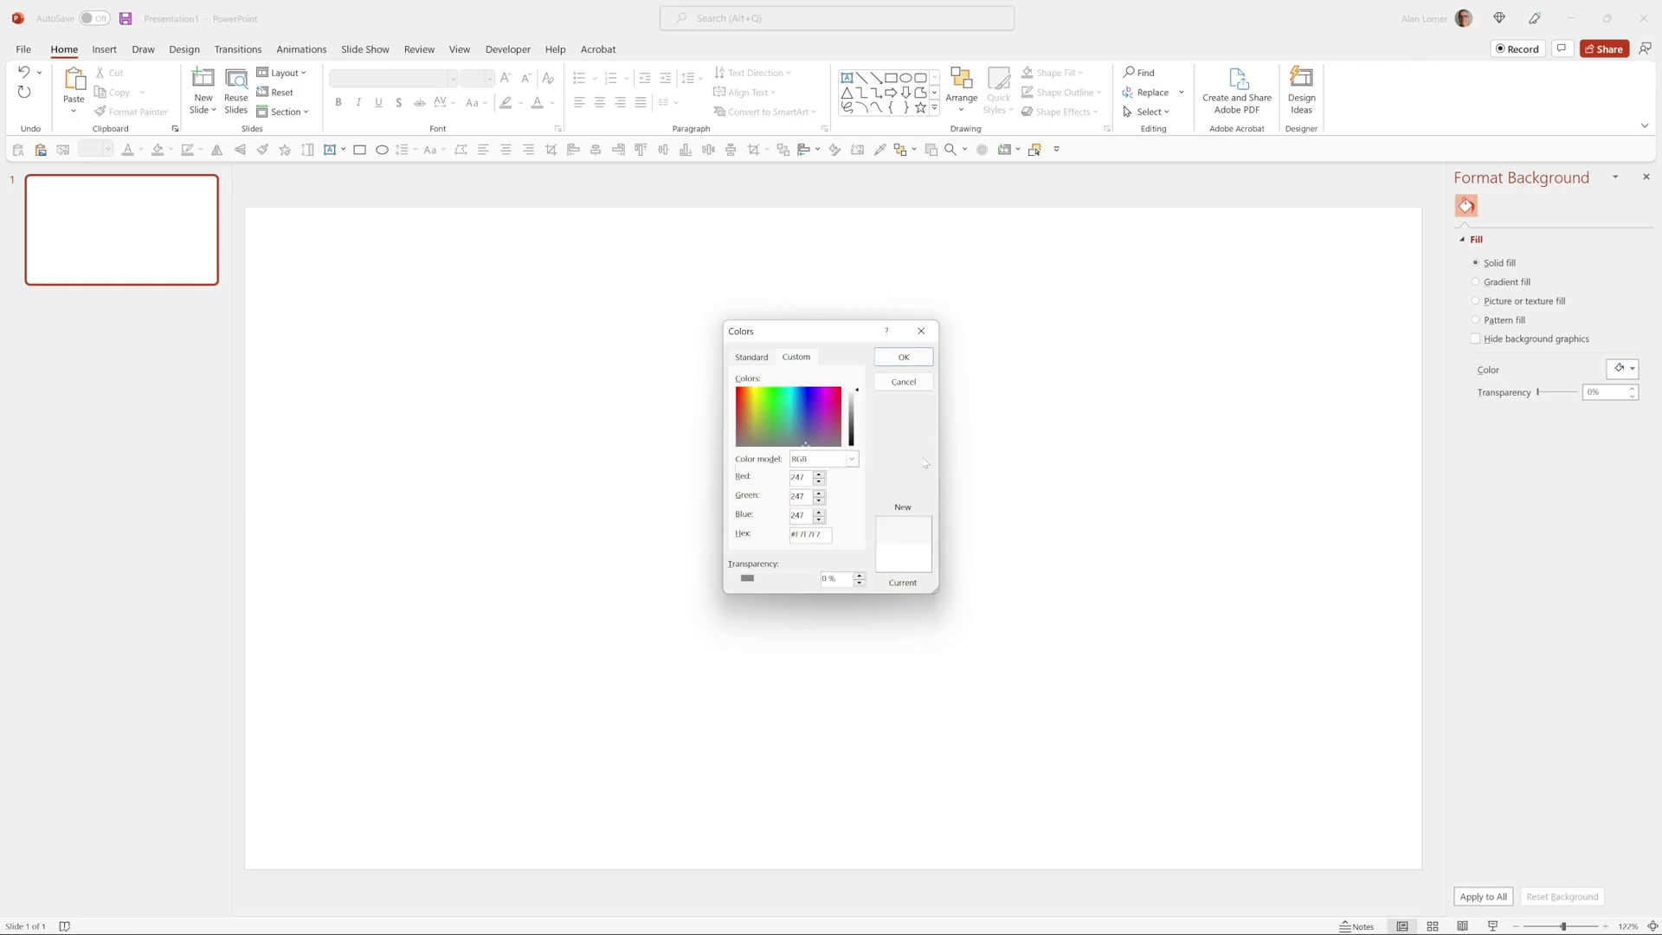
{"action": "left_click", "coordinate": [901, 357]}
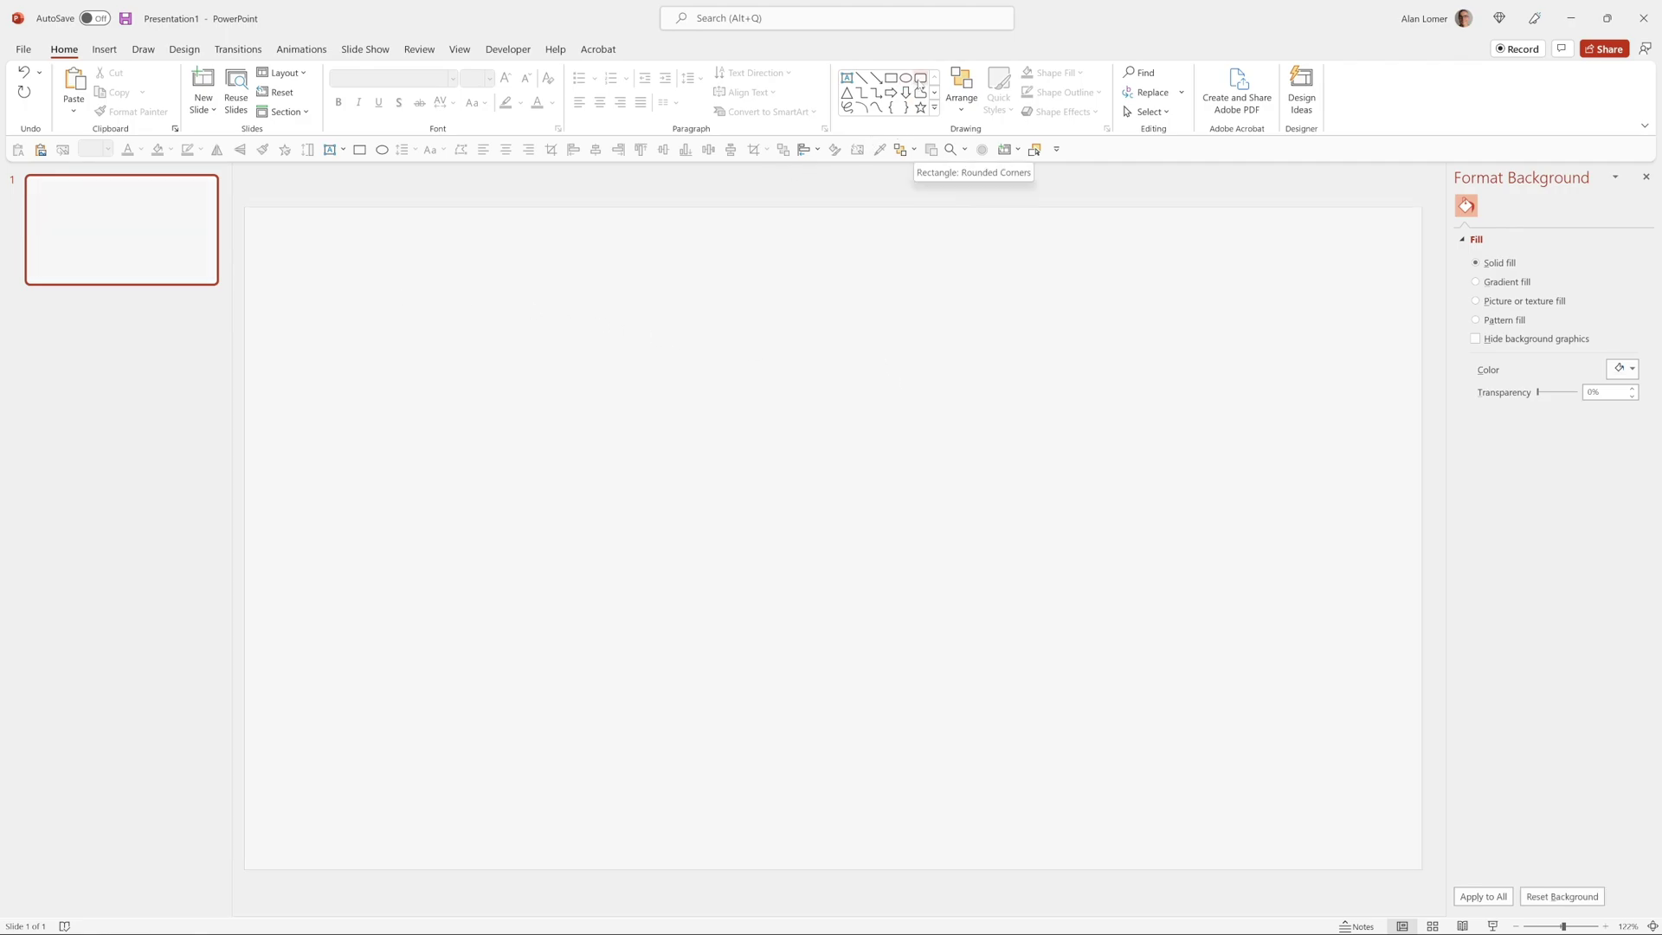
Insert a rounded rectangle filled with custom colour RGB 233, 233, 233
{"action": "left_click", "coordinate": [919, 80]}
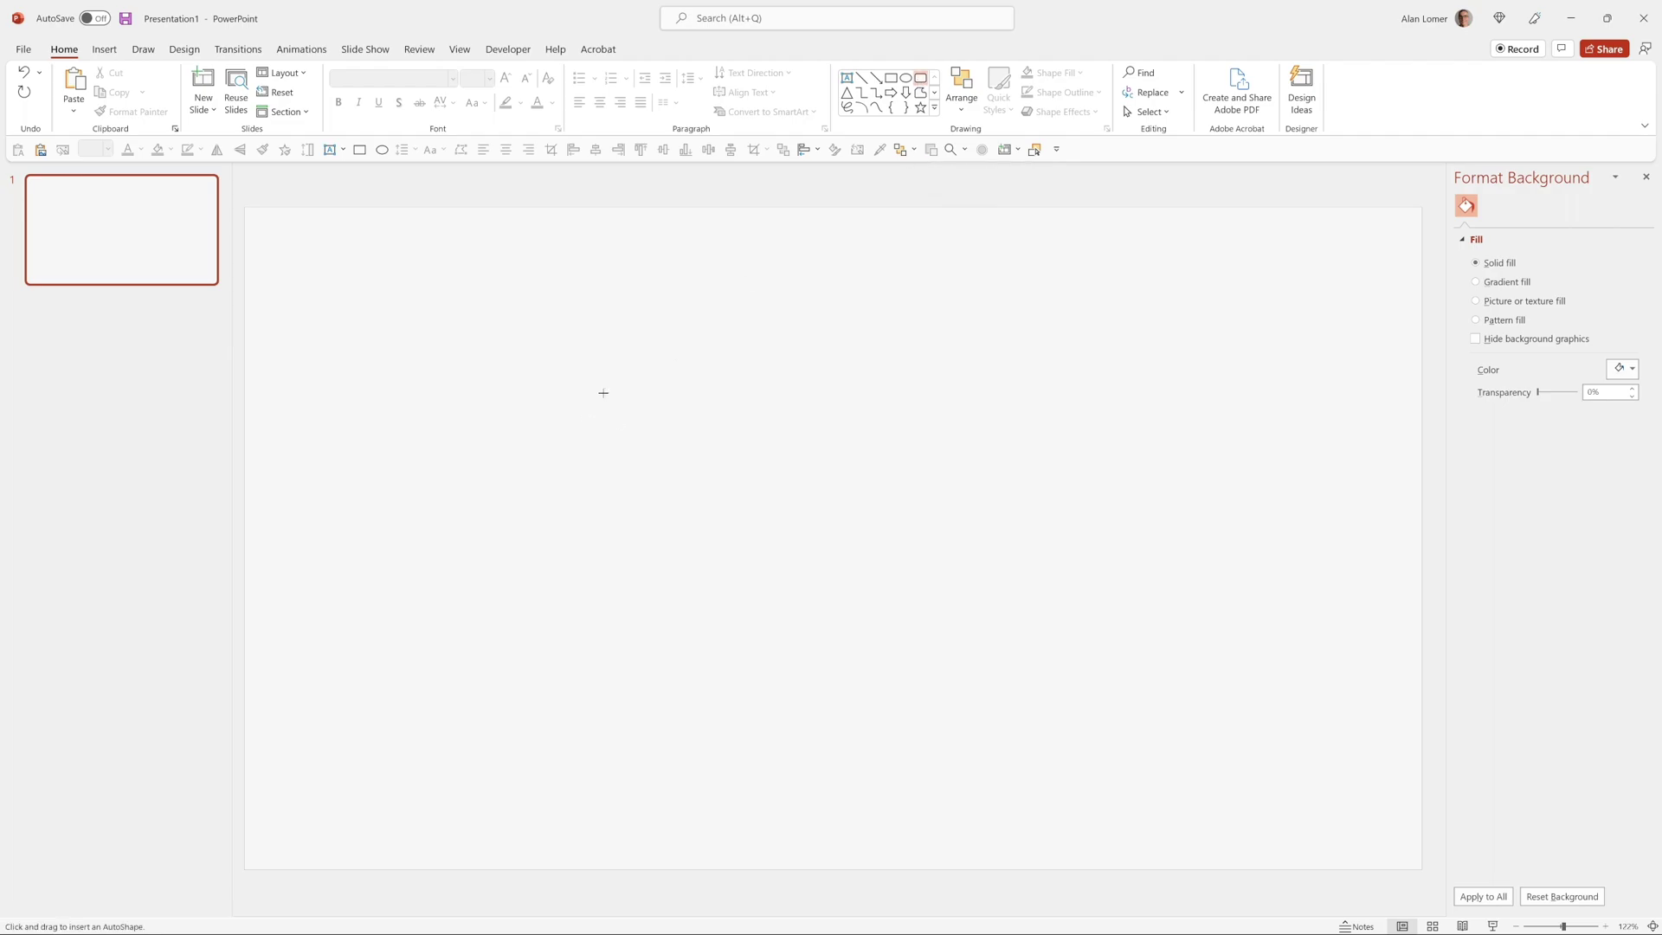
{"action": "left_click", "coordinate": [647, 365]}
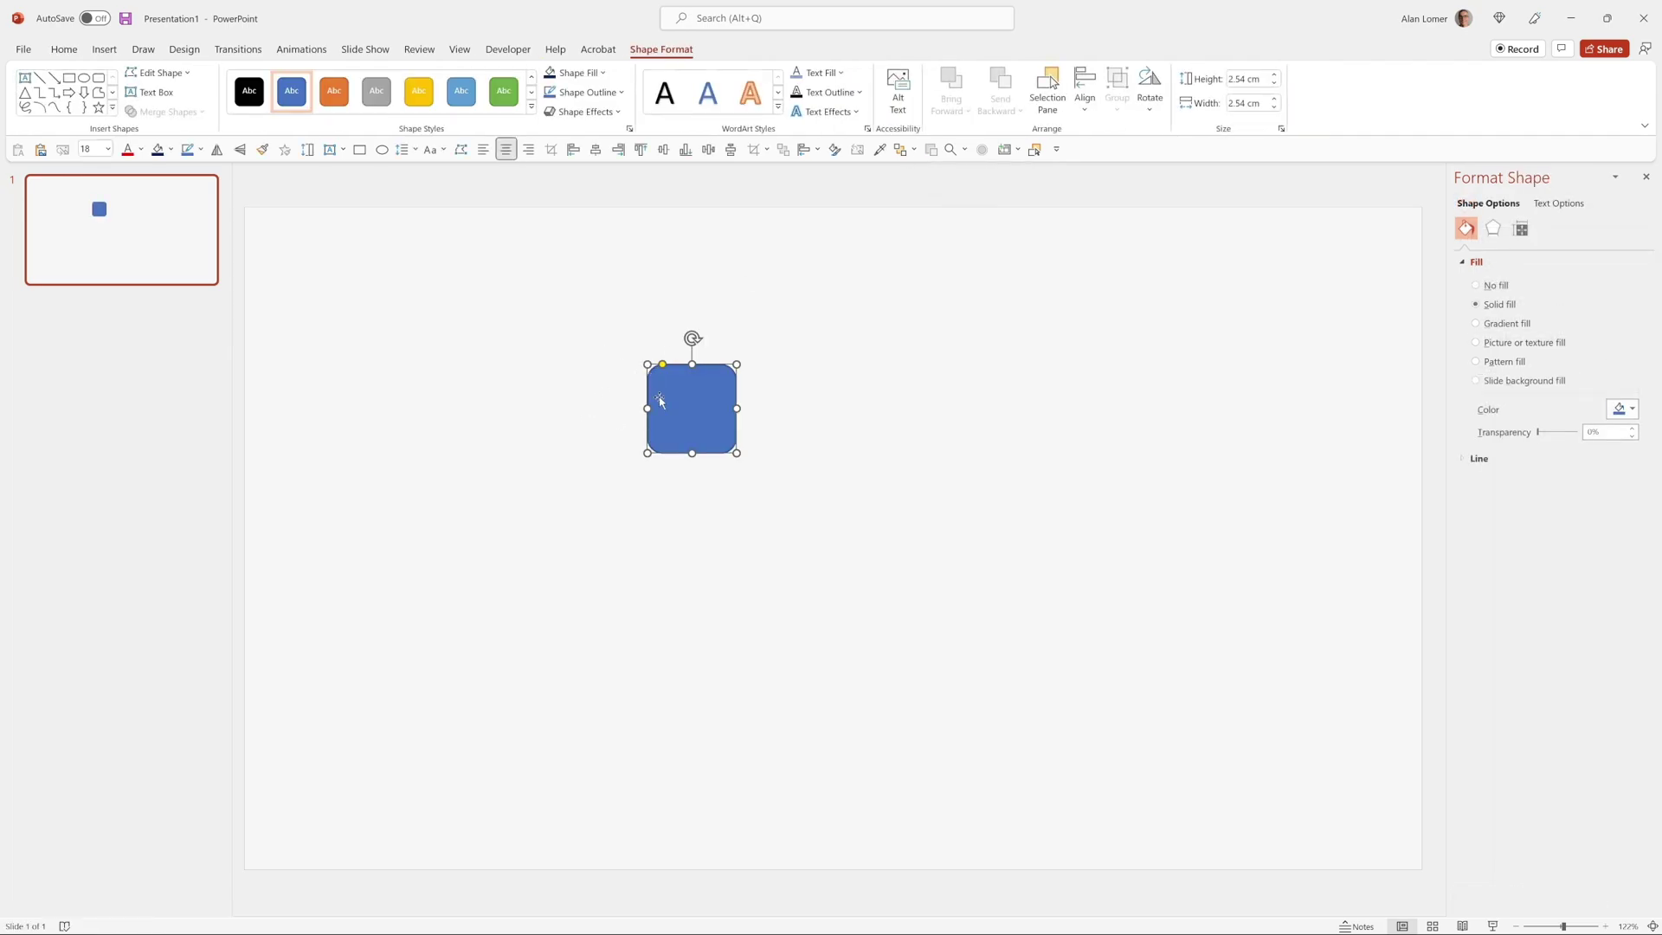
{"action": "left_click", "coordinate": [1627, 409]}
{"action": "left_click", "coordinate": [1558, 621]}
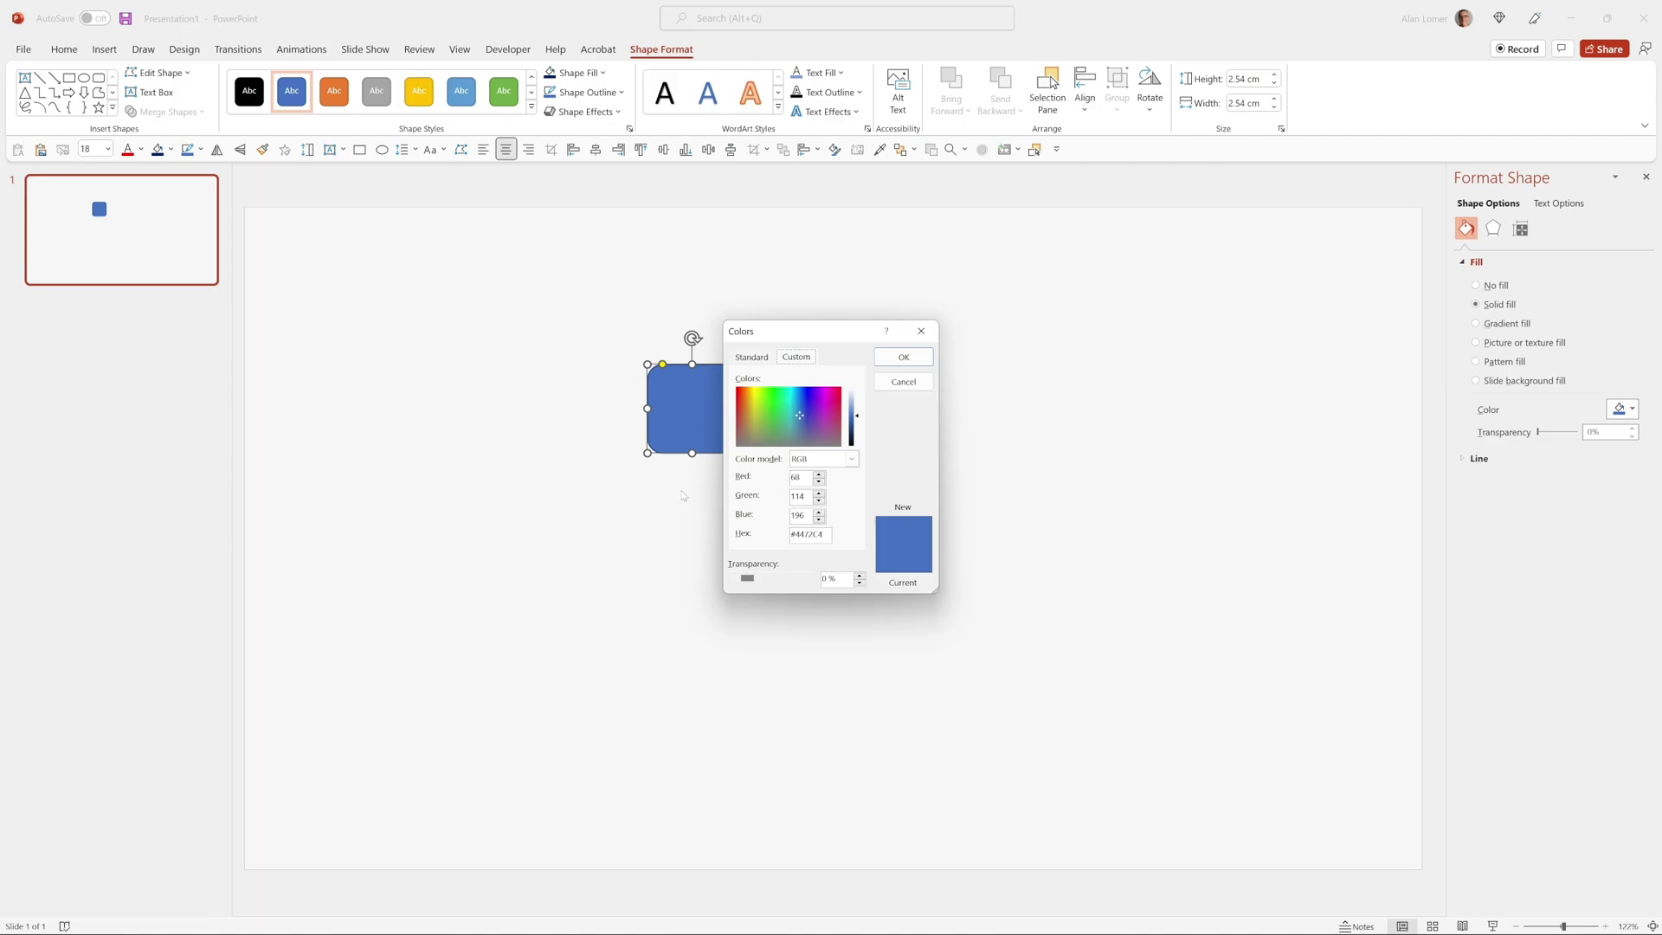
{"action": "key", "text": "alt+r"}
{"action": "type", "text": "233"}
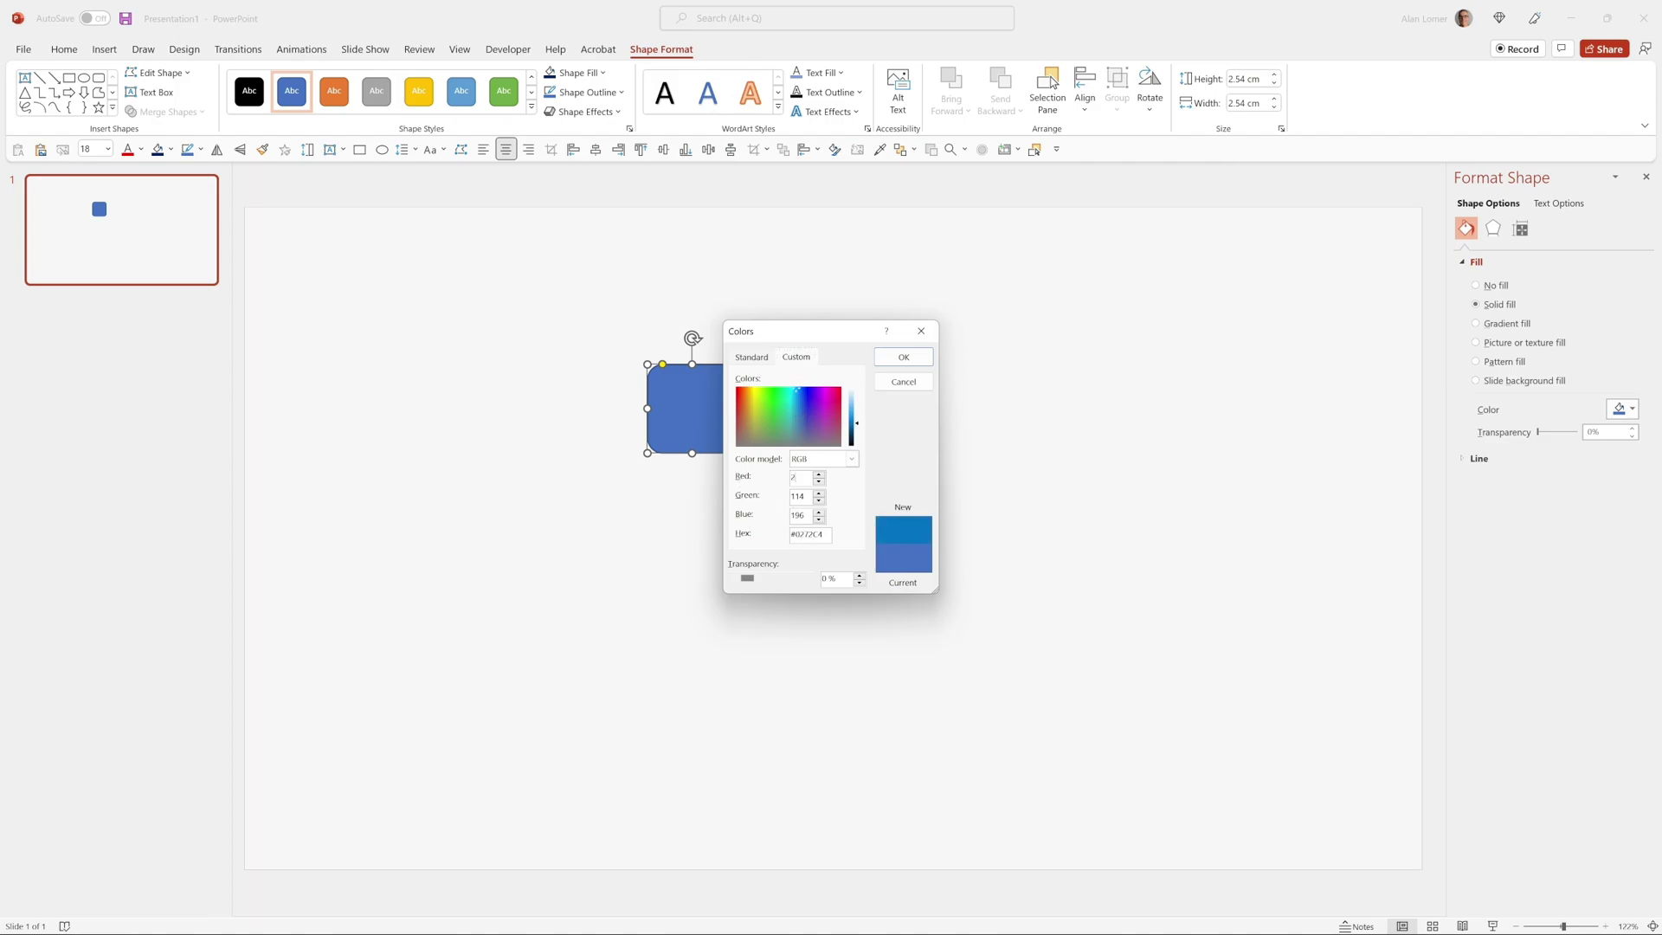
{"action": "key", "text": "Tab"}
{"action": "type", "text": "233"}
{"action": "key", "text": "Tab"}
{"action": "type", "text": "233"}
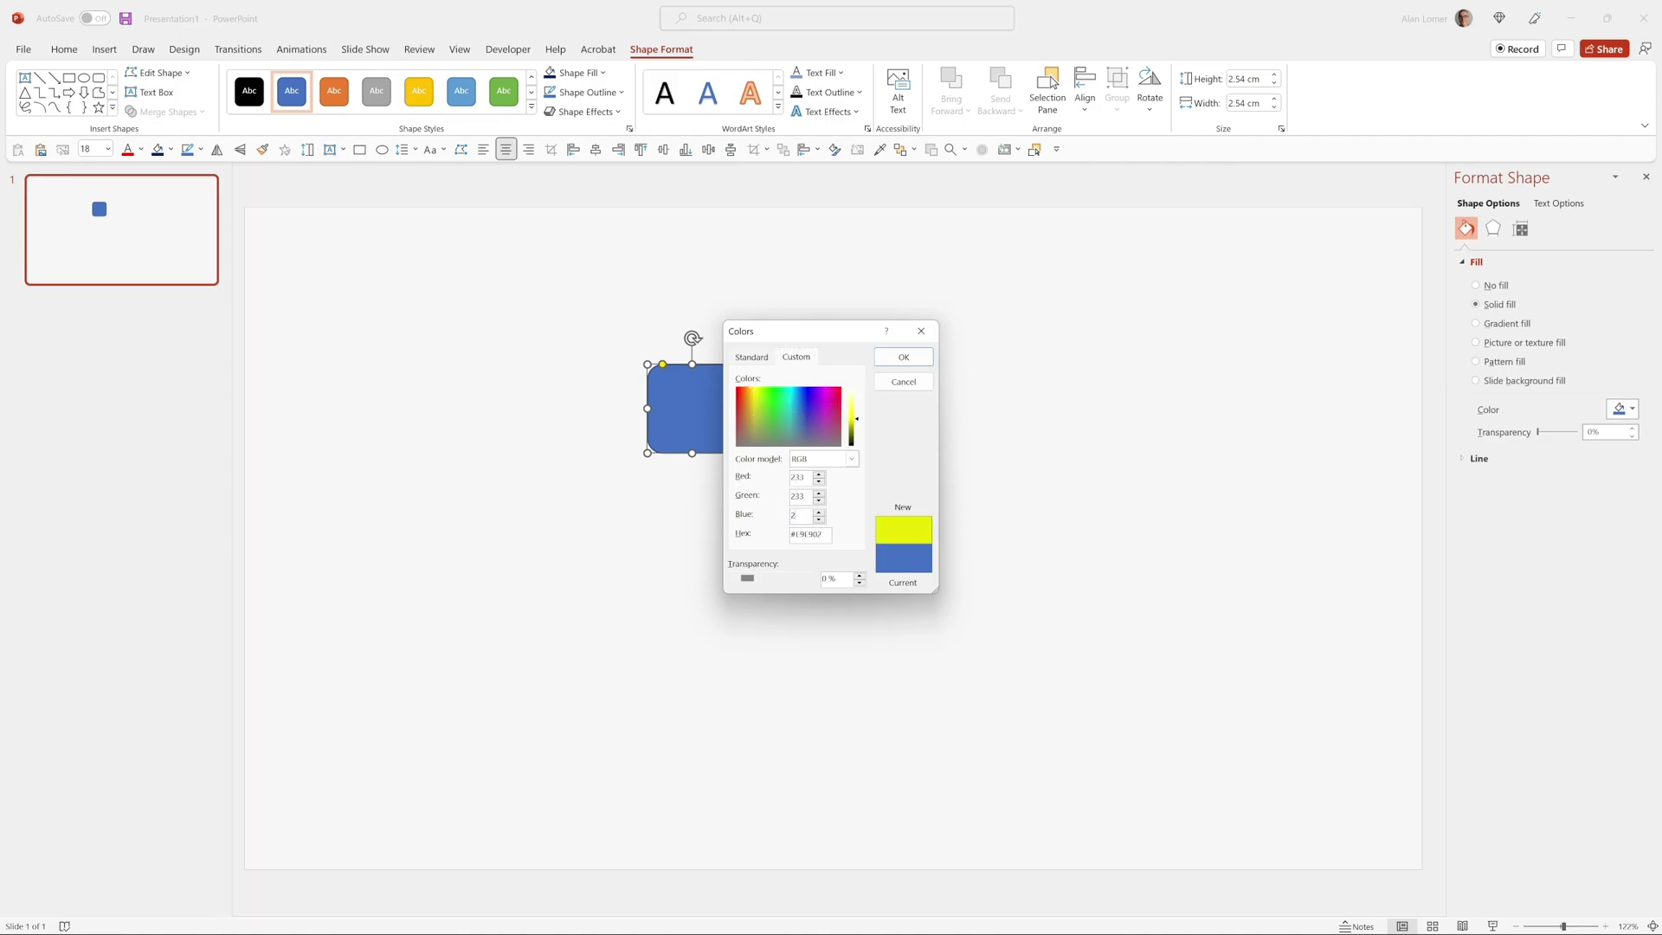
{"action": "key", "text": "Tab"}
{"action": "key", "text": "Return"}
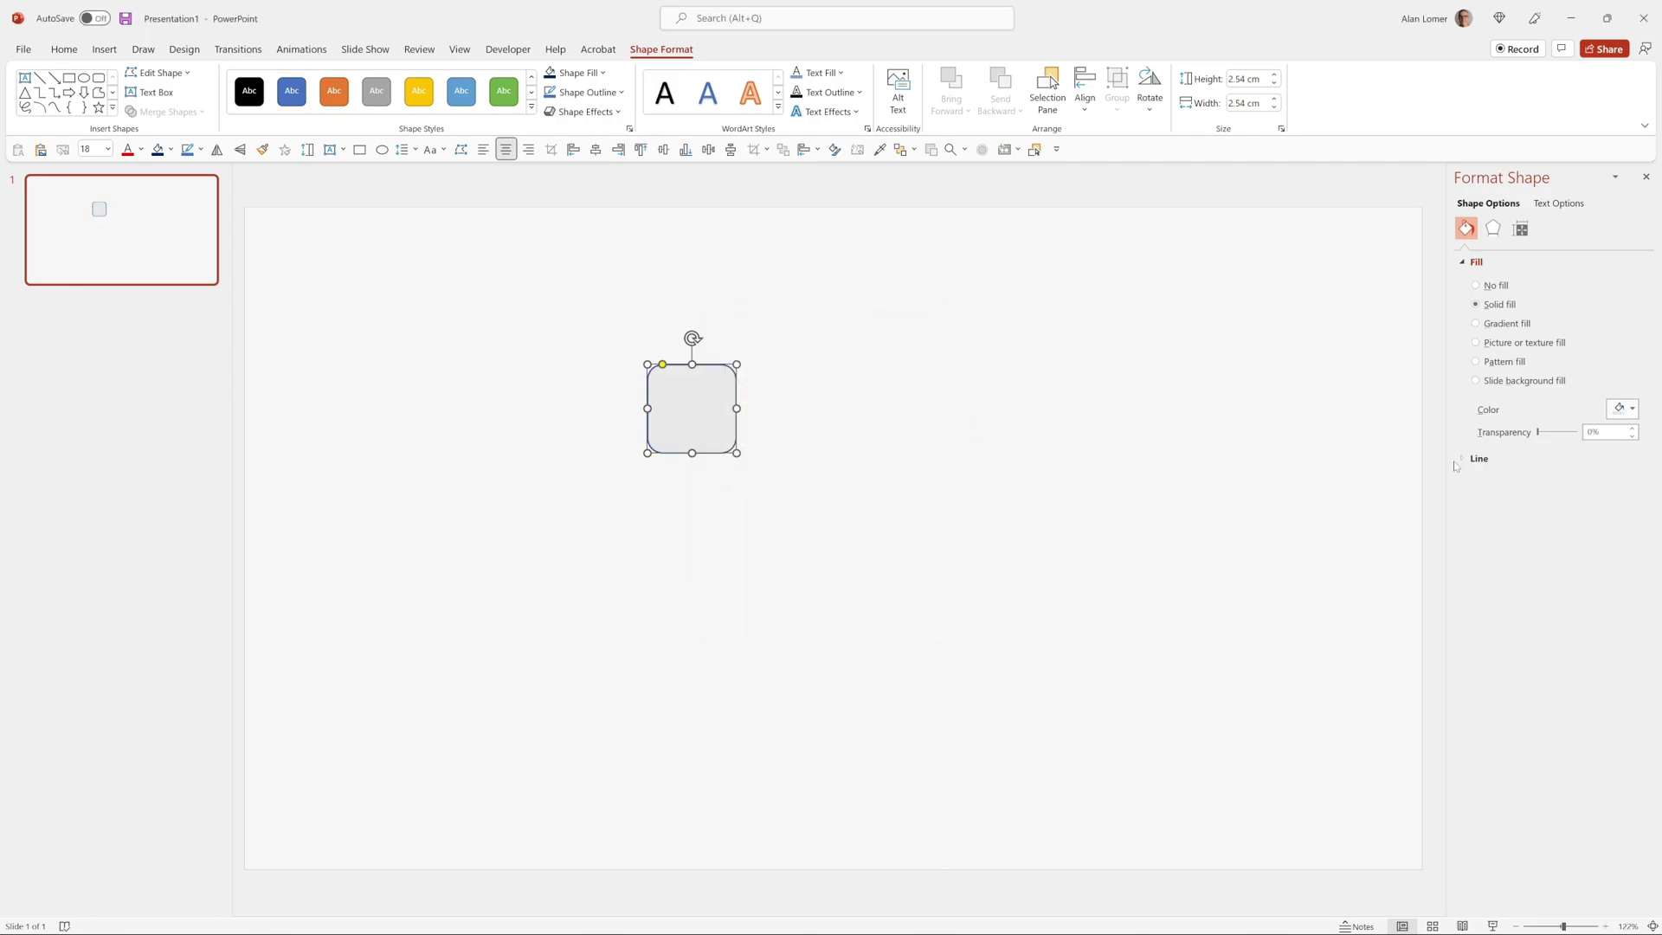
Remove the rectangle's outline and size it to an 8.13 × 8.13 cm square
{"action": "left_click", "coordinate": [1479, 458]}
{"action": "left_click", "coordinate": [1486, 484]}
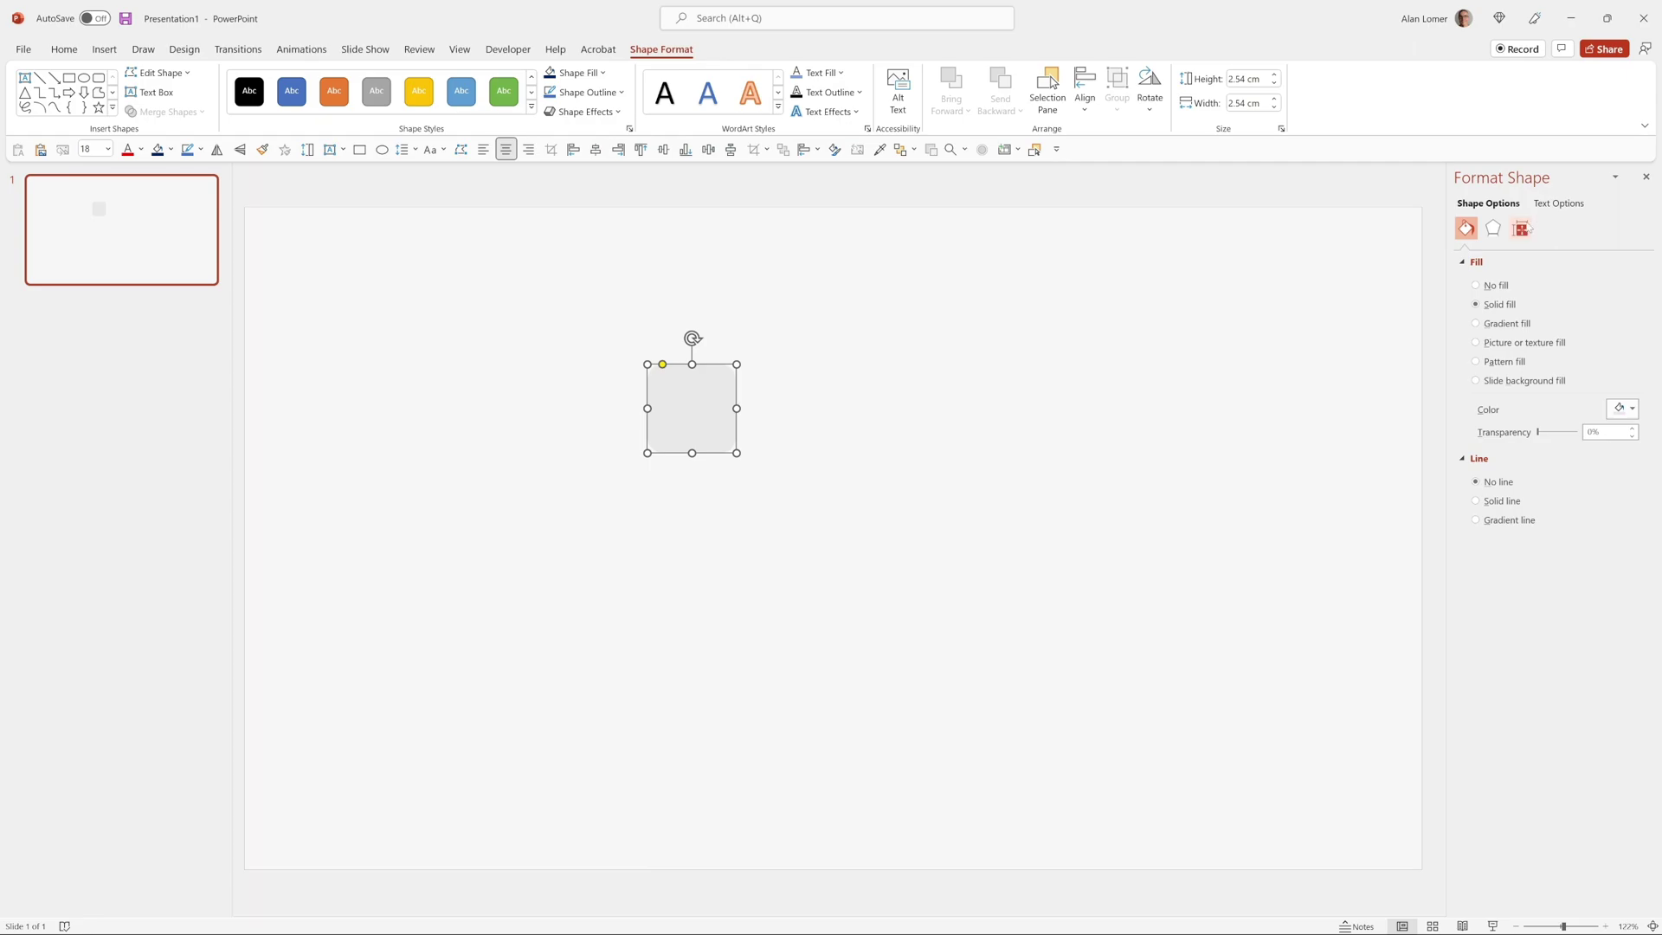
{"action": "left_click", "coordinate": [1521, 229]}
{"action": "left_click", "coordinate": [1464, 262]}
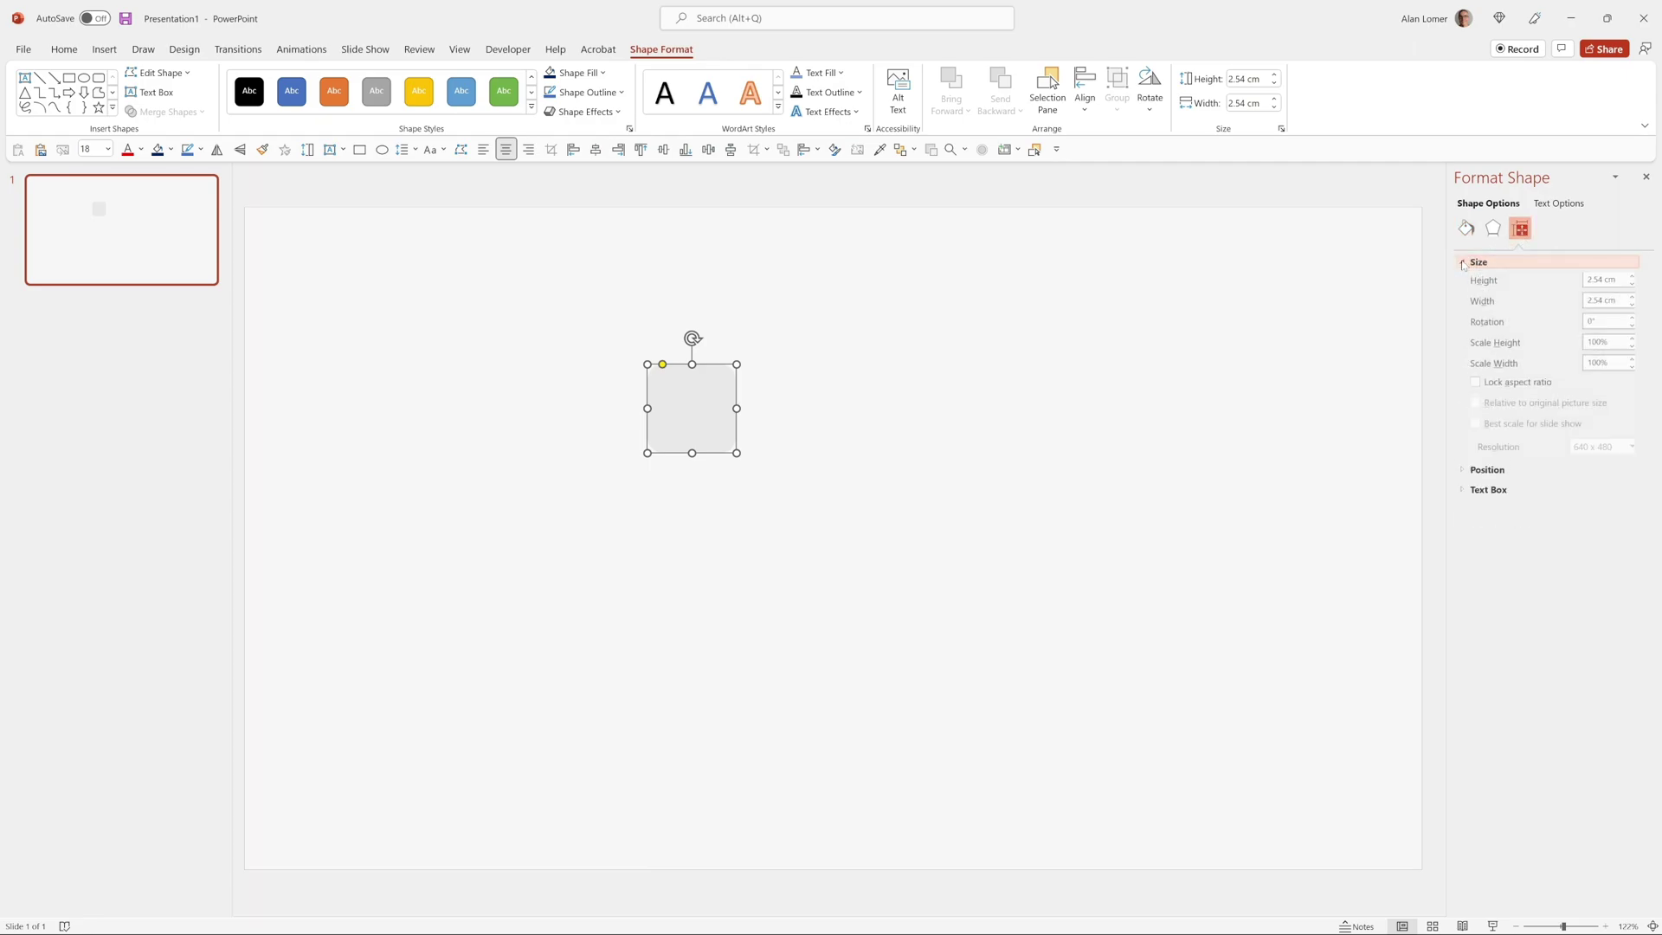
{"action": "left_click", "coordinate": [1606, 280]}
{"action": "type", "text": "8.13"}
{"action": "key", "text": "Tab"}
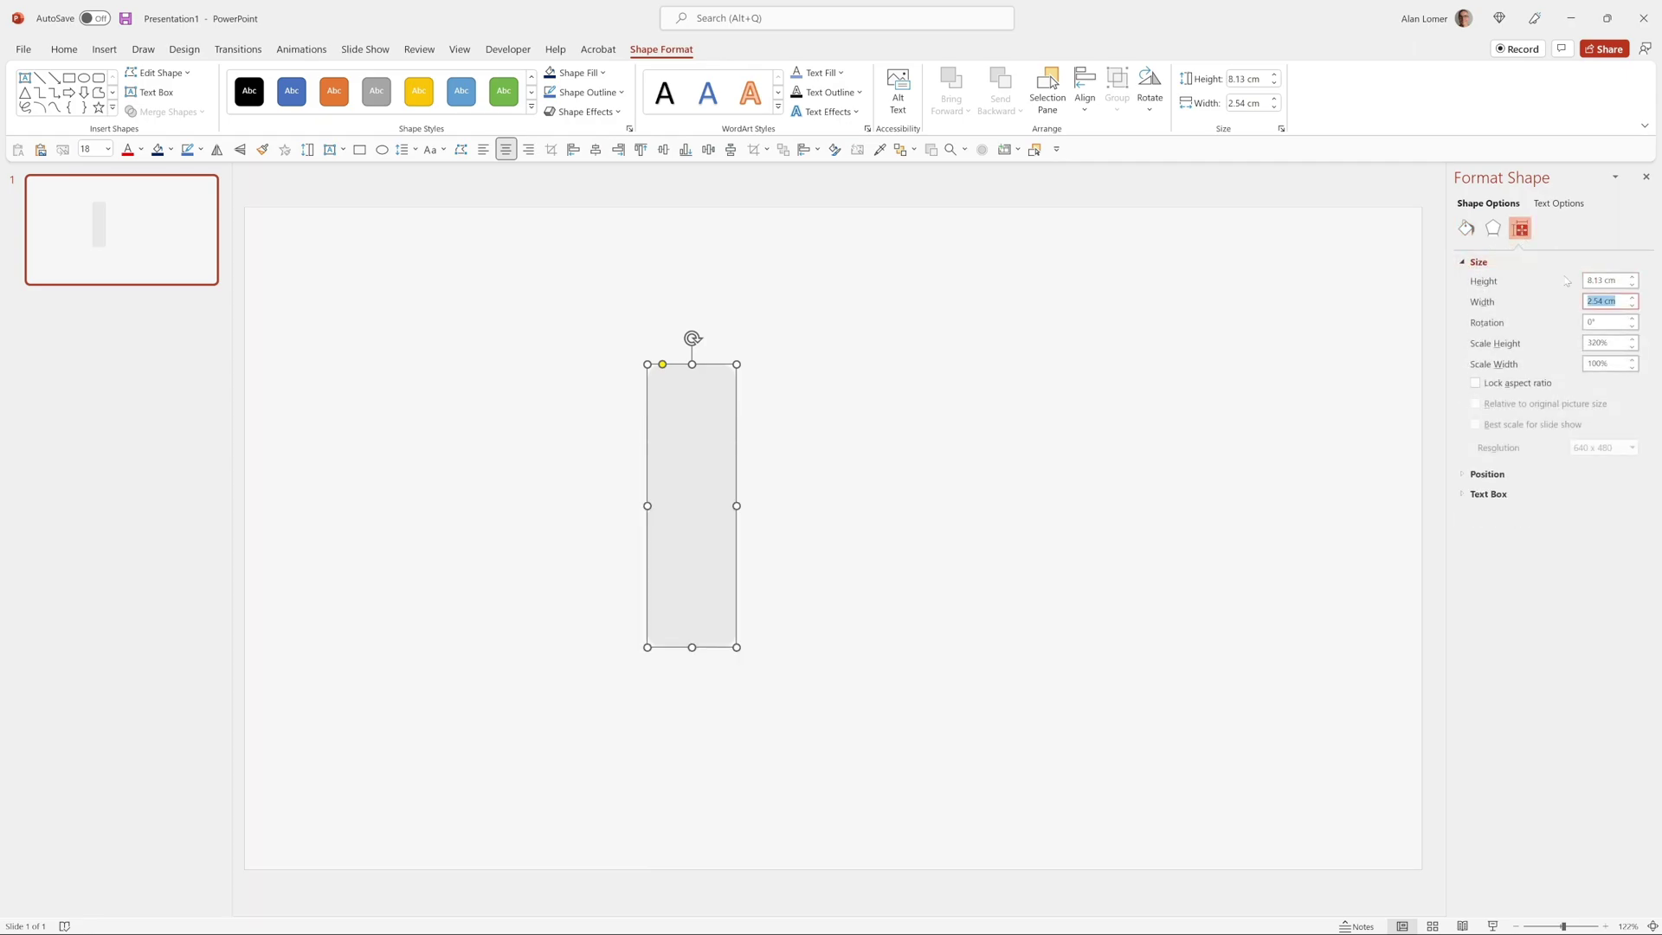
{"action": "type", "text": "8.13"}
{"action": "key", "text": "Tab"}
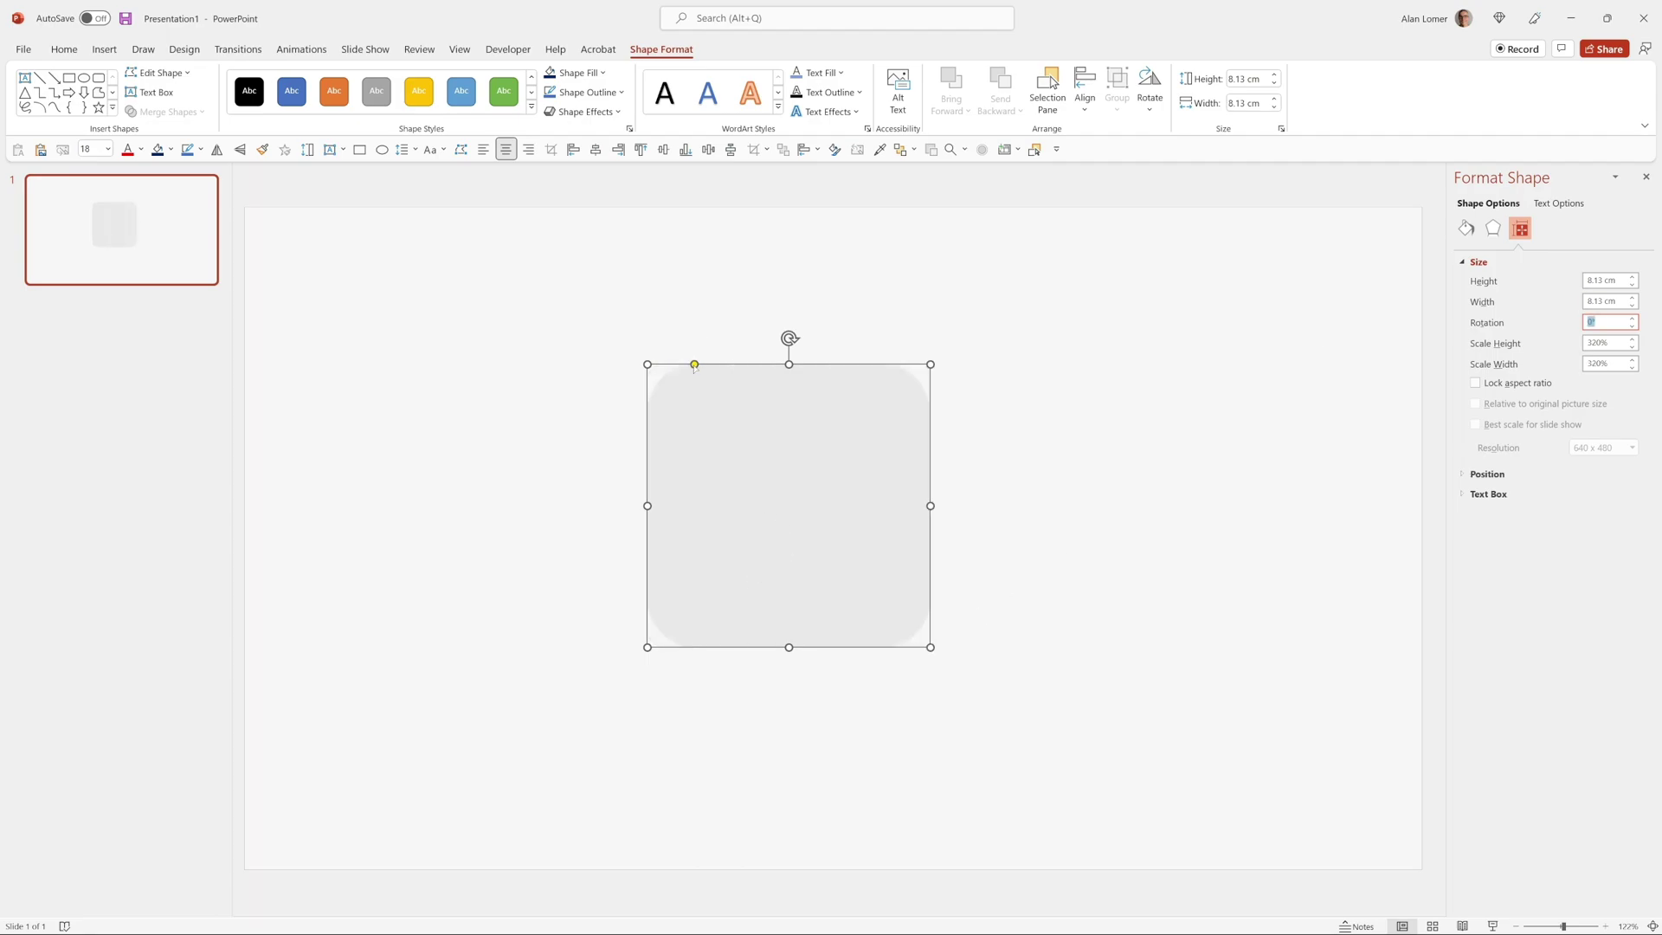
Reduce the square's corner rounding and move it to the slide's top-left corner
{"action": "left_click_drag", "start_coordinate": [693, 366], "coordinate": [693, 369]}
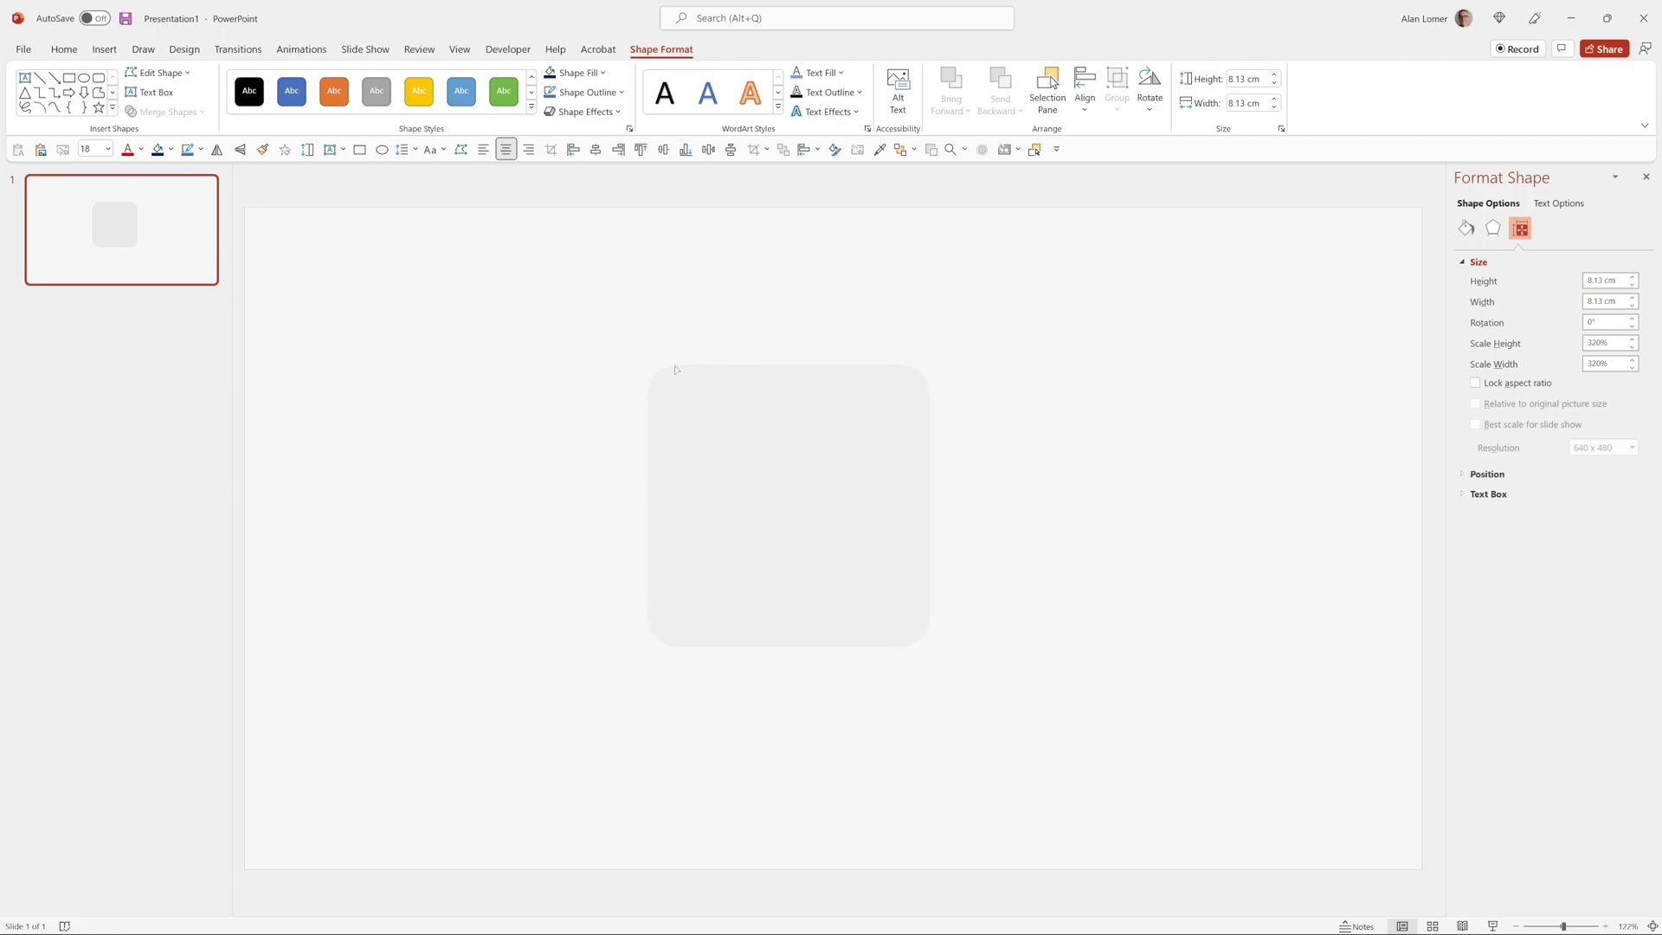
{"action": "left_click_drag", "start_coordinate": [676, 369], "coordinate": [675, 370]}
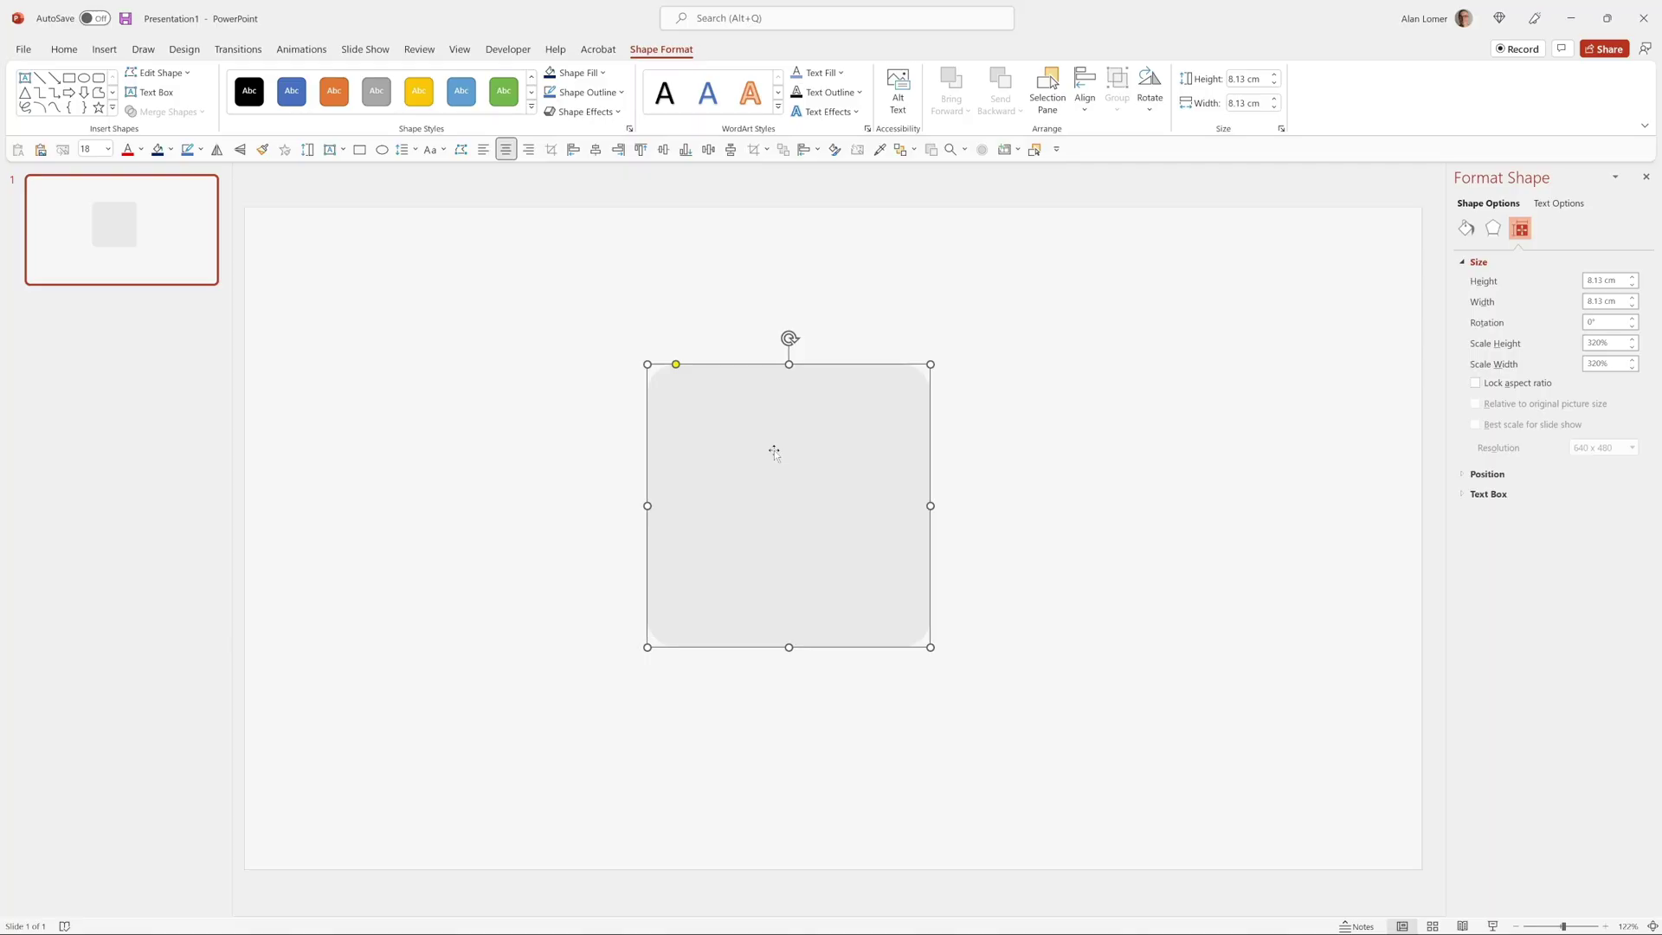
{"action": "left_click_drag", "start_coordinate": [772, 453], "coordinate": [389, 310]}
Type 'Animate', 'KEY', 'panels' on three lines and set the text to Poppins 14
{"action": "type", "text": "Animate"}
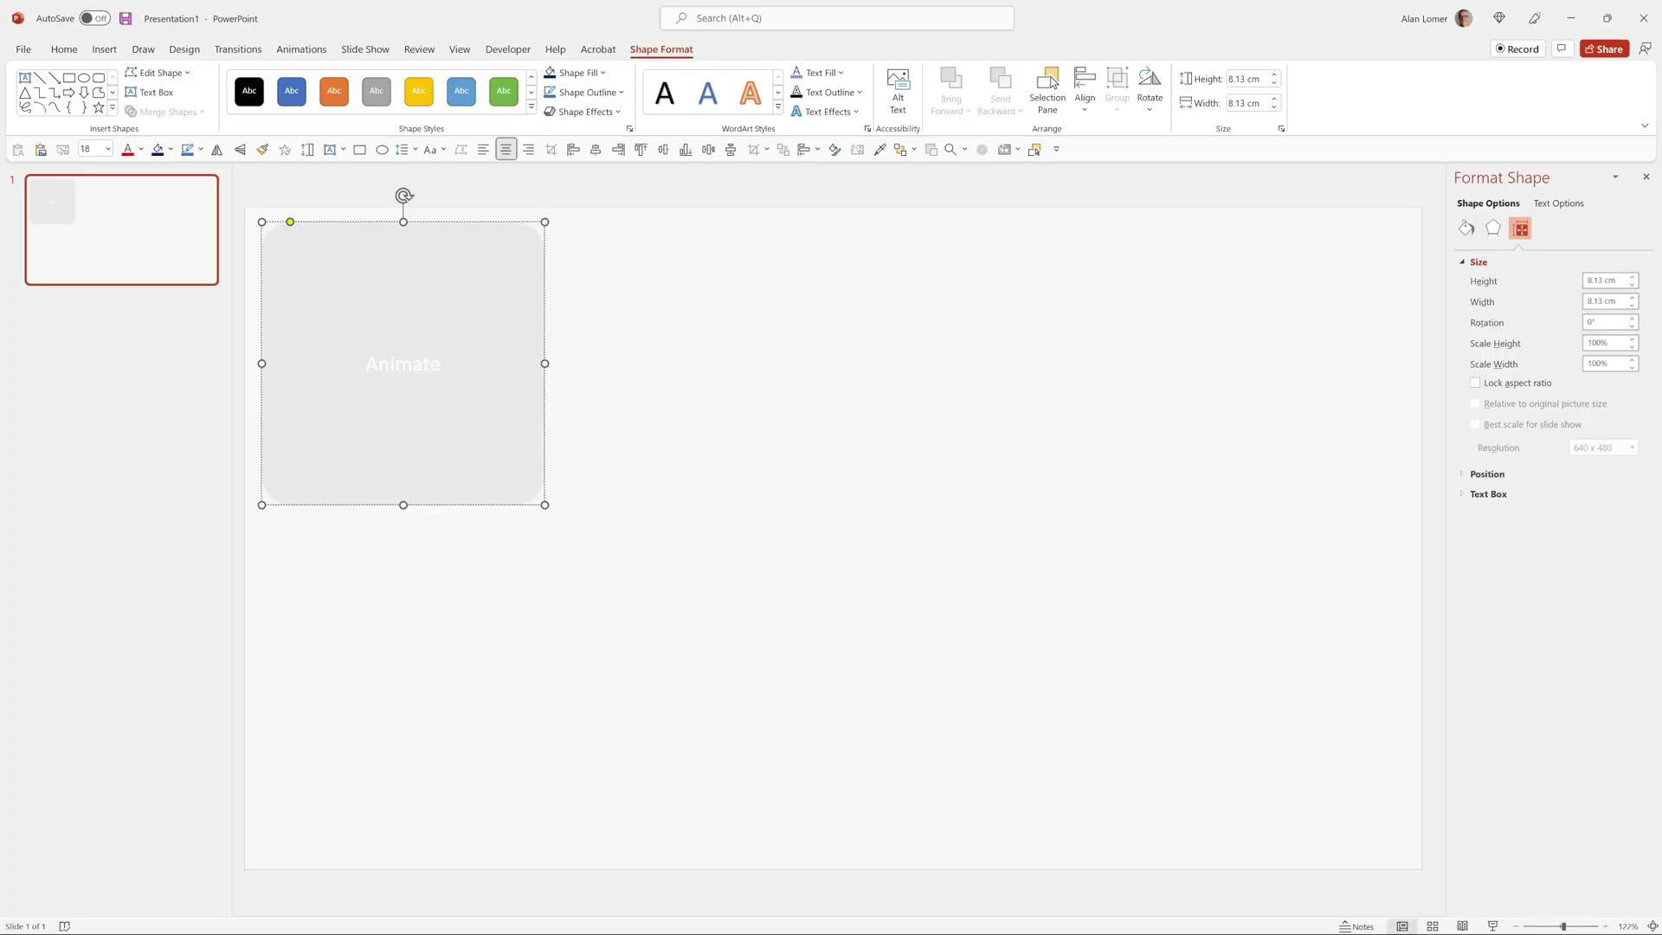
{"action": "key", "text": "Return"}
{"action": "type", "text": "KEY"}
{"action": "key", "text": "Return"}
{"action": "type", "text": "panels"}
{"action": "key", "text": "Escape"}
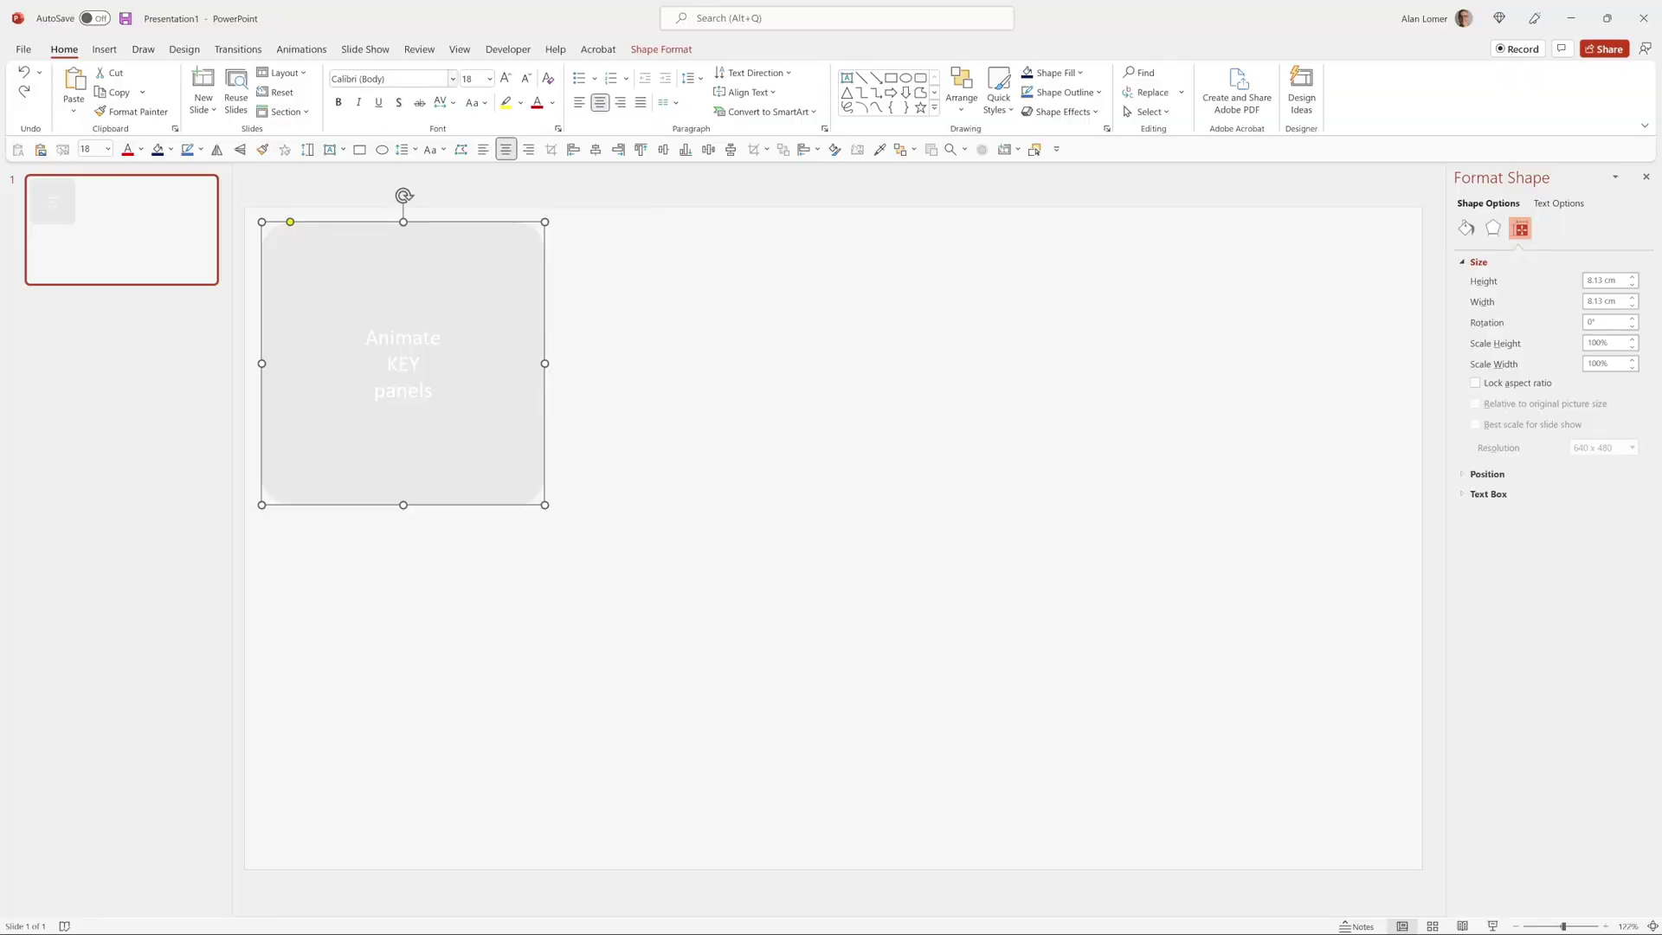
{"action": "left_click", "coordinate": [446, 79]}
{"action": "type", "text": "Poppins"}
{"action": "key", "text": "Tab"}
{"action": "type", "text": "14"}
{"action": "key", "text": "Return"}
Make the word KEY 88 pt and bold
{"action": "double_click", "coordinate": [403, 363]}
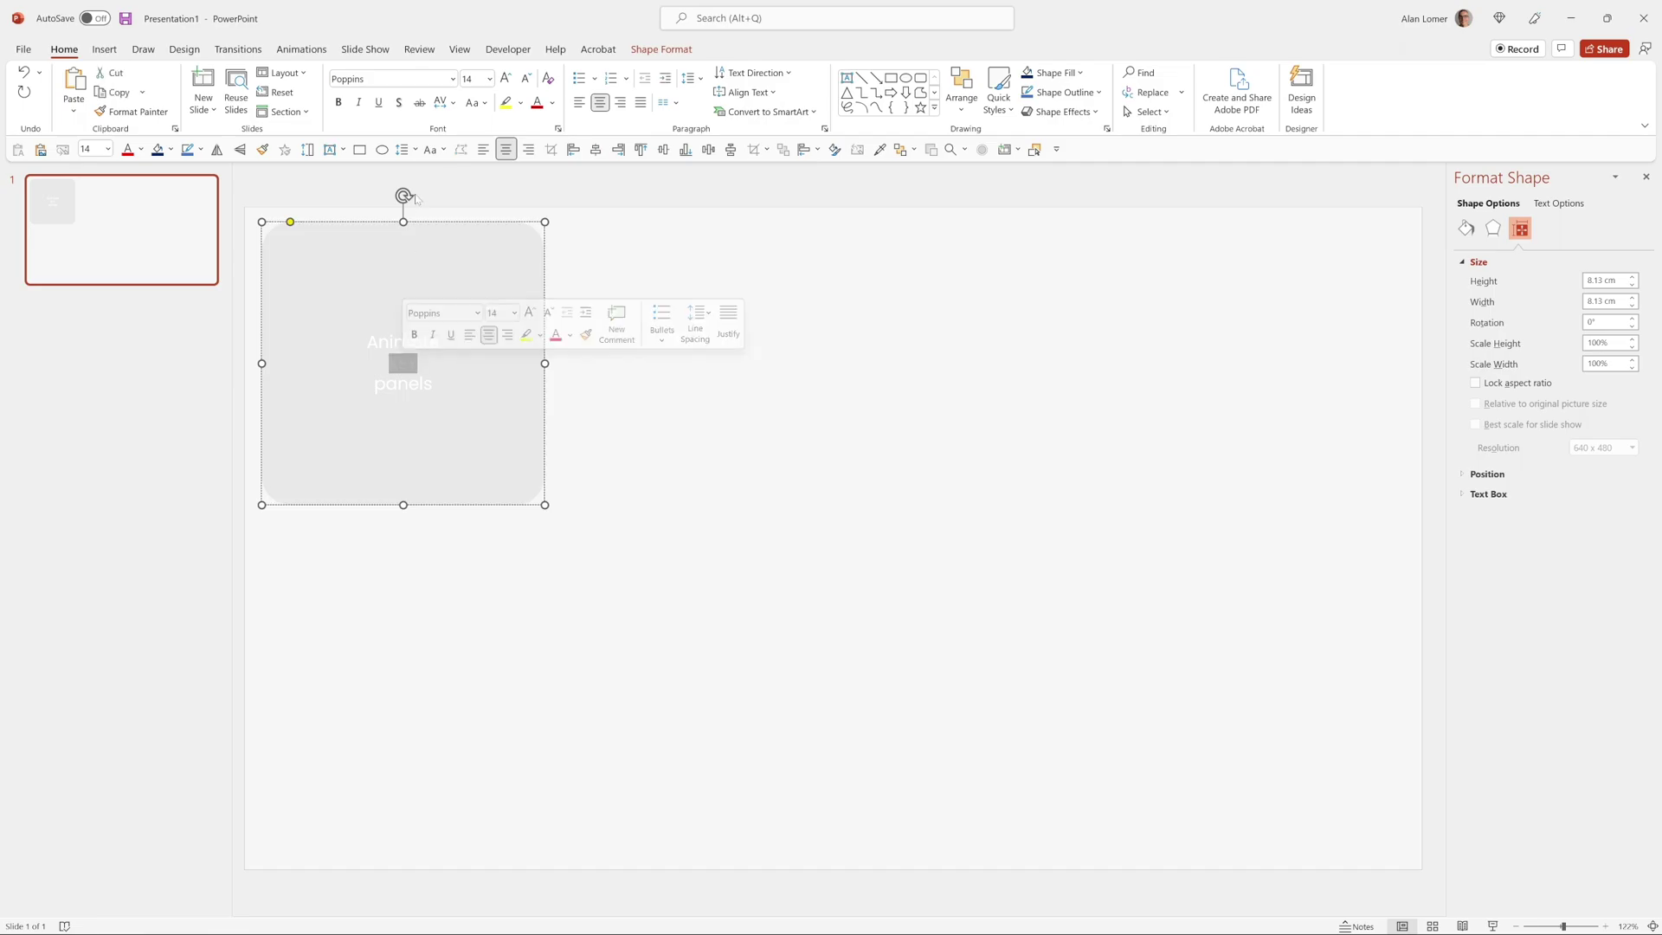
{"action": "key", "text": "alt+h"}
{"action": "type", "text": "fs"}
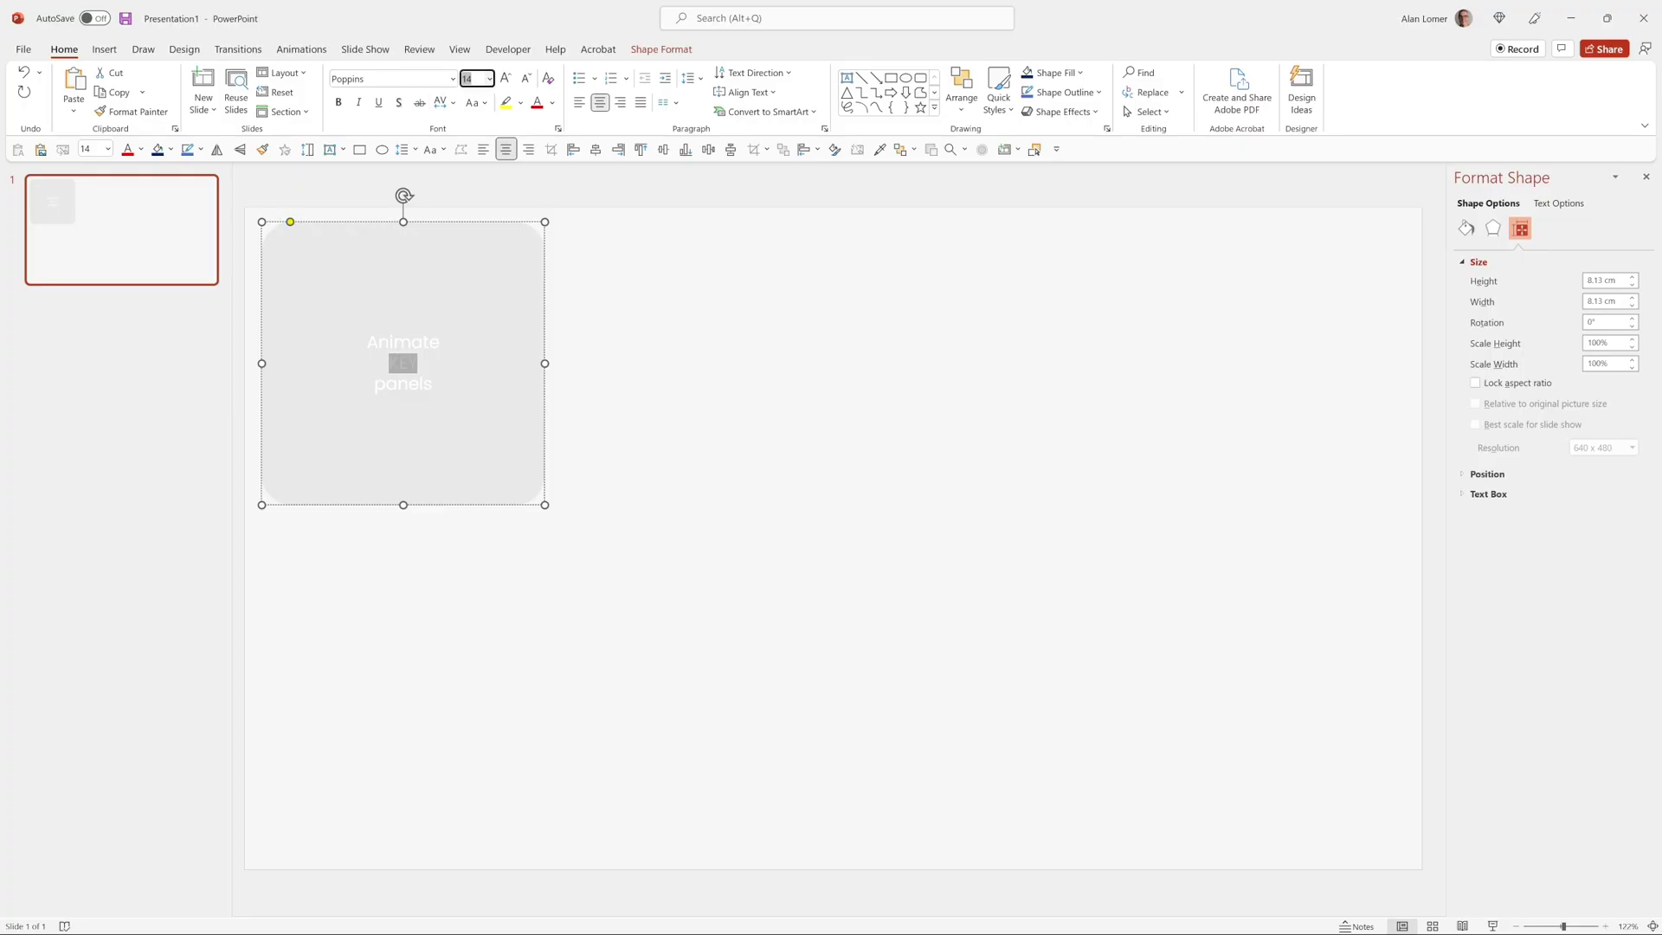
{"action": "type", "text": "88"}
{"action": "key", "text": "Return"}
{"action": "key", "text": "Left"}
{"action": "key", "text": "shift+Right"}
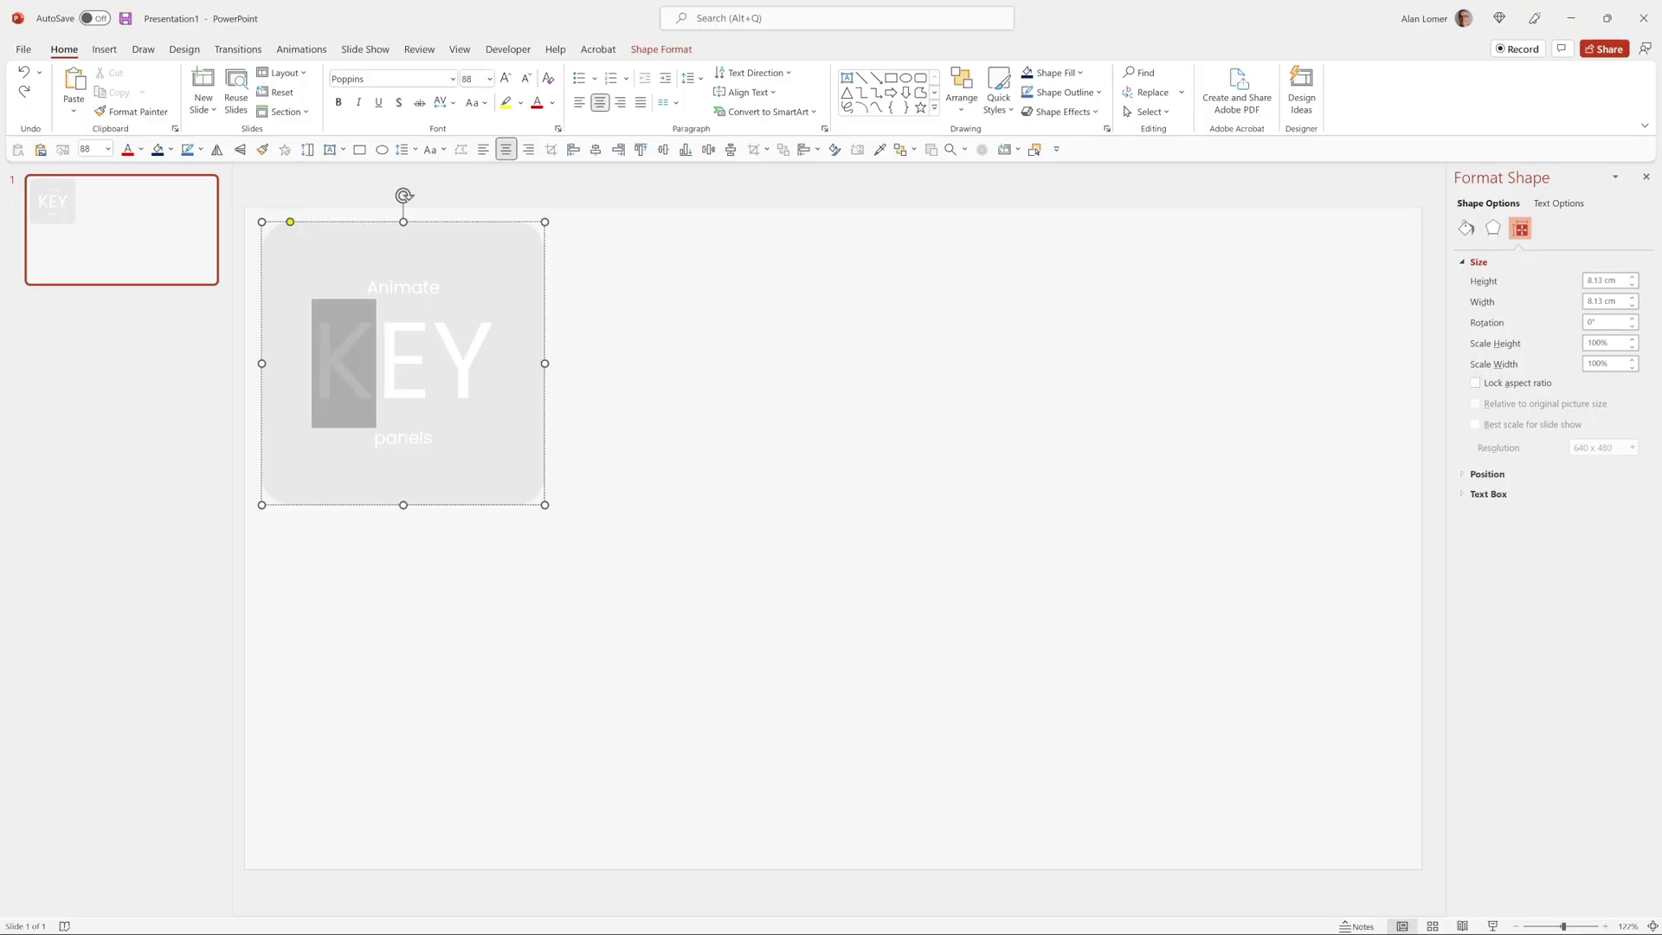
{"action": "key", "text": "shift+Right"}
{"action": "key", "text": "shift+Right"}
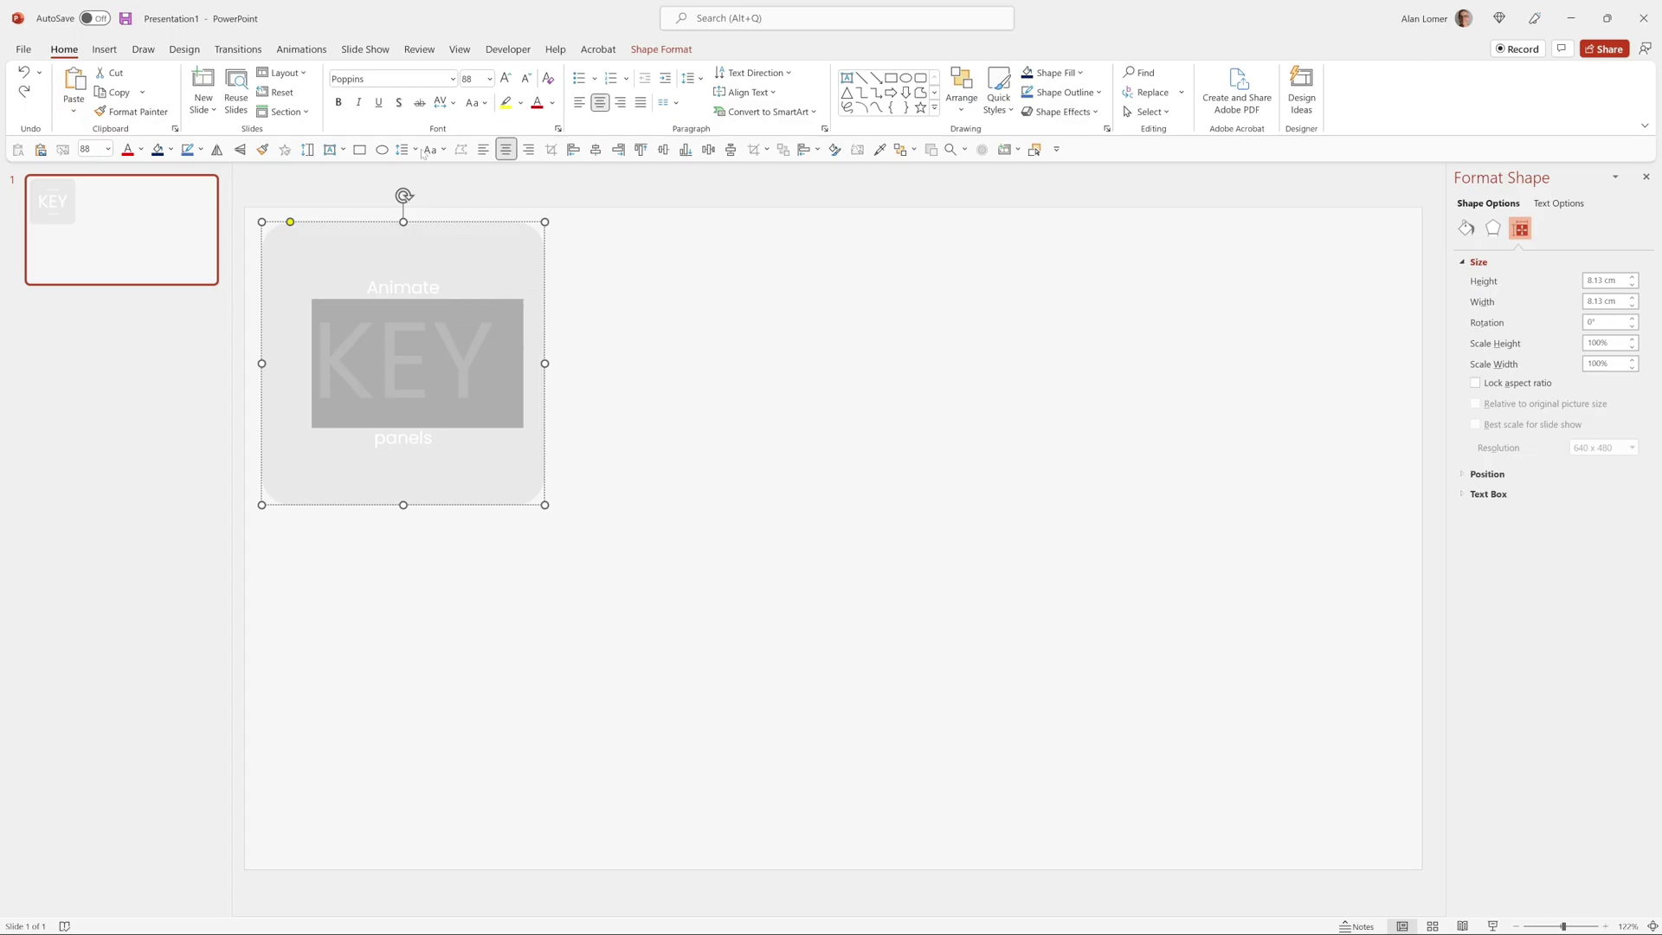
{"action": "left_click", "coordinate": [340, 104]}
{"action": "key", "text": "Escape"}
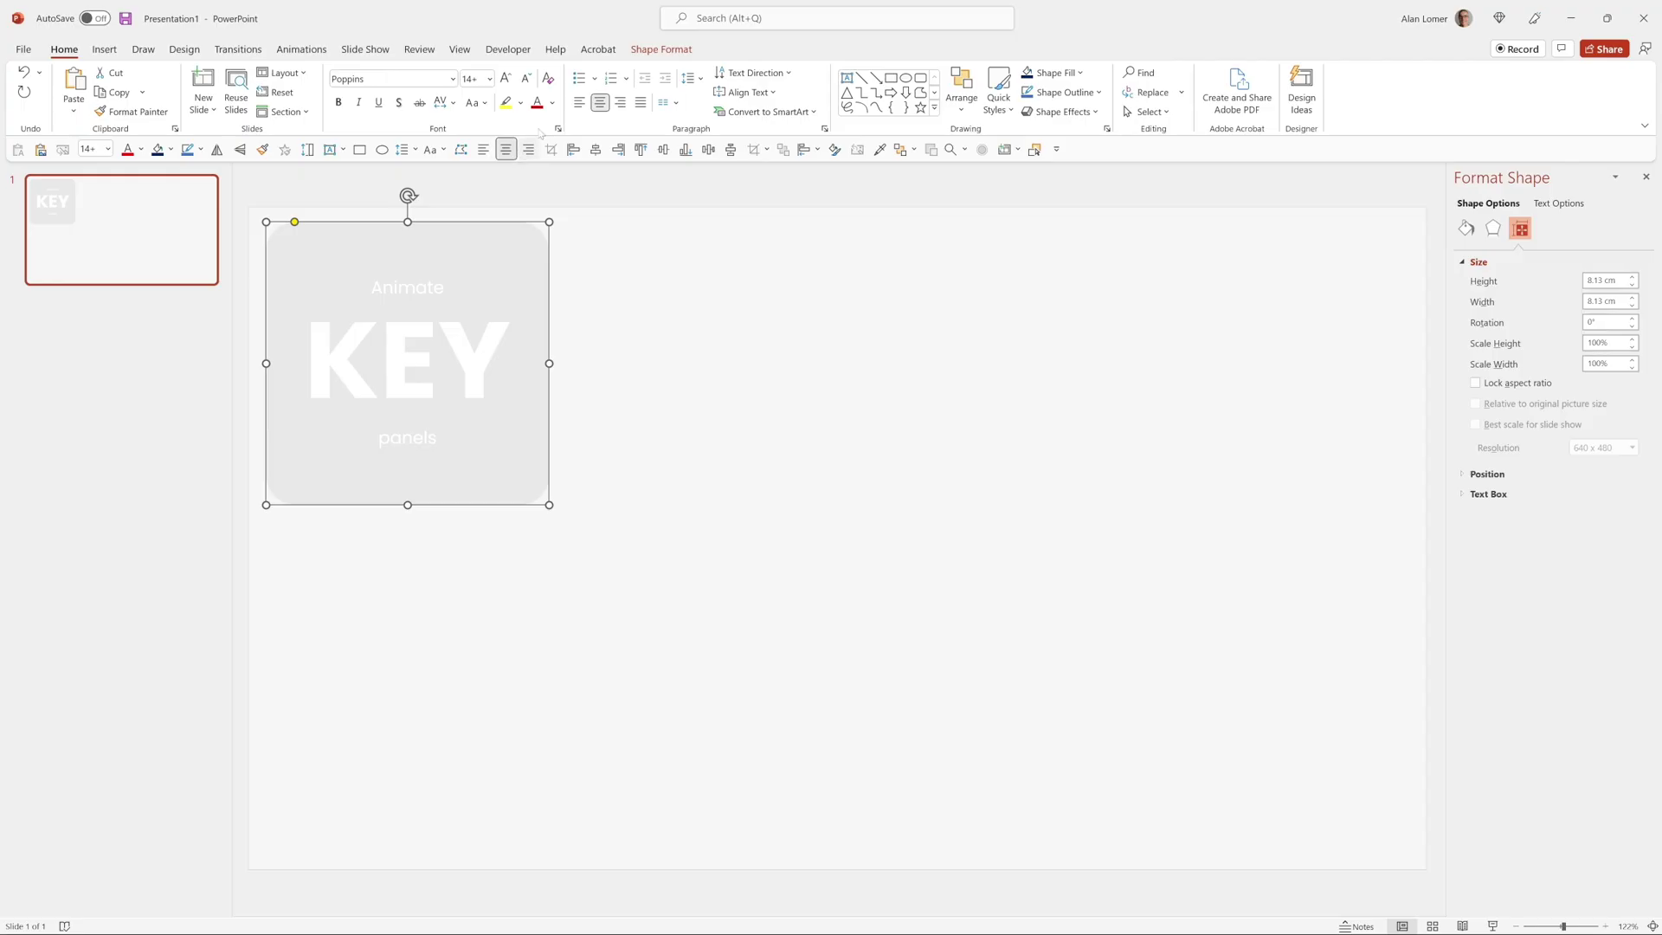
Darken KEY, then give it a linear blue gradient text fill at 90°
{"action": "left_click", "coordinate": [553, 103]}
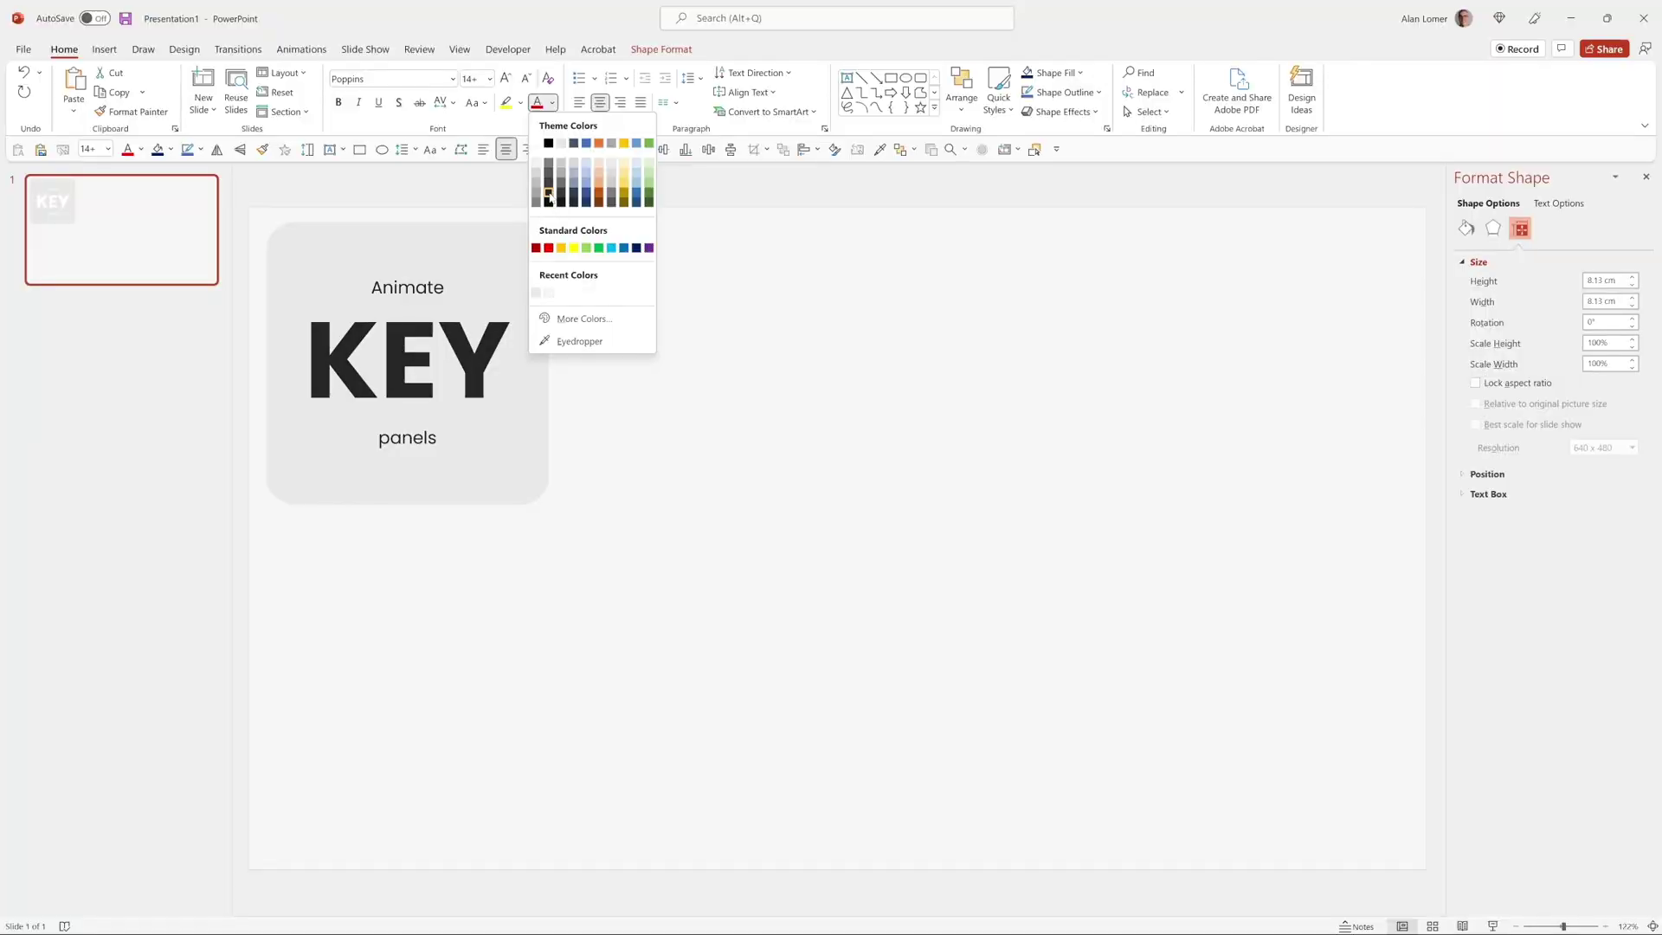
{"action": "left_click", "coordinate": [549, 196]}
{"action": "double_click", "coordinate": [305, 367]}
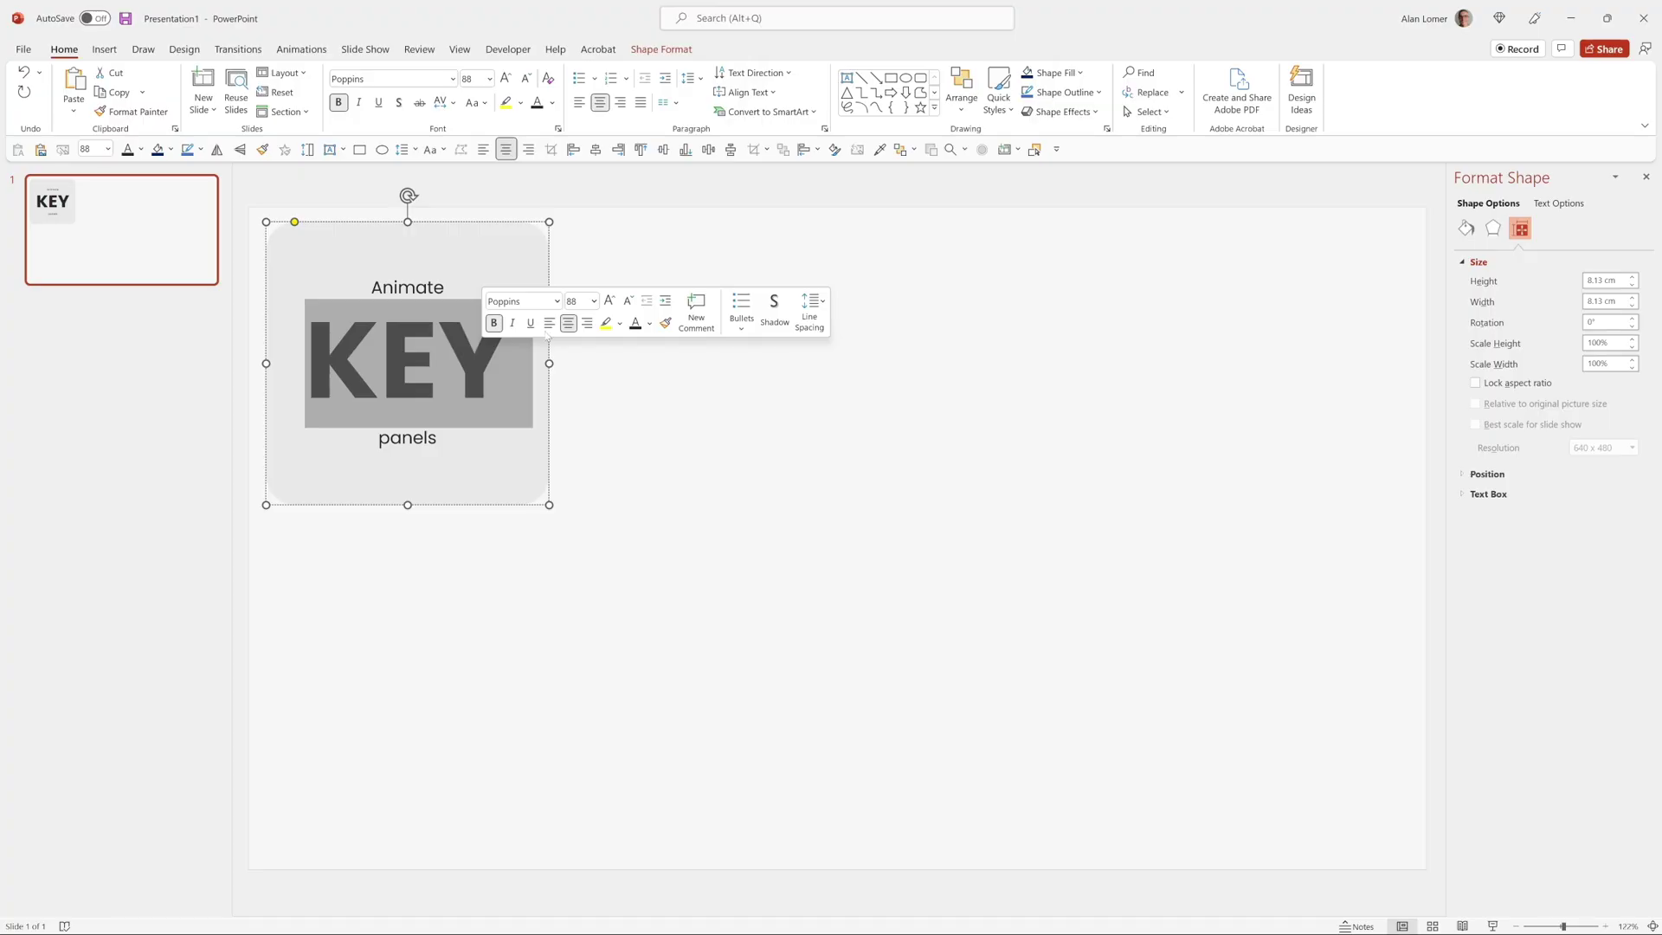
{"action": "left_click", "coordinate": [1465, 228]}
{"action": "left_click", "coordinate": [1550, 204]}
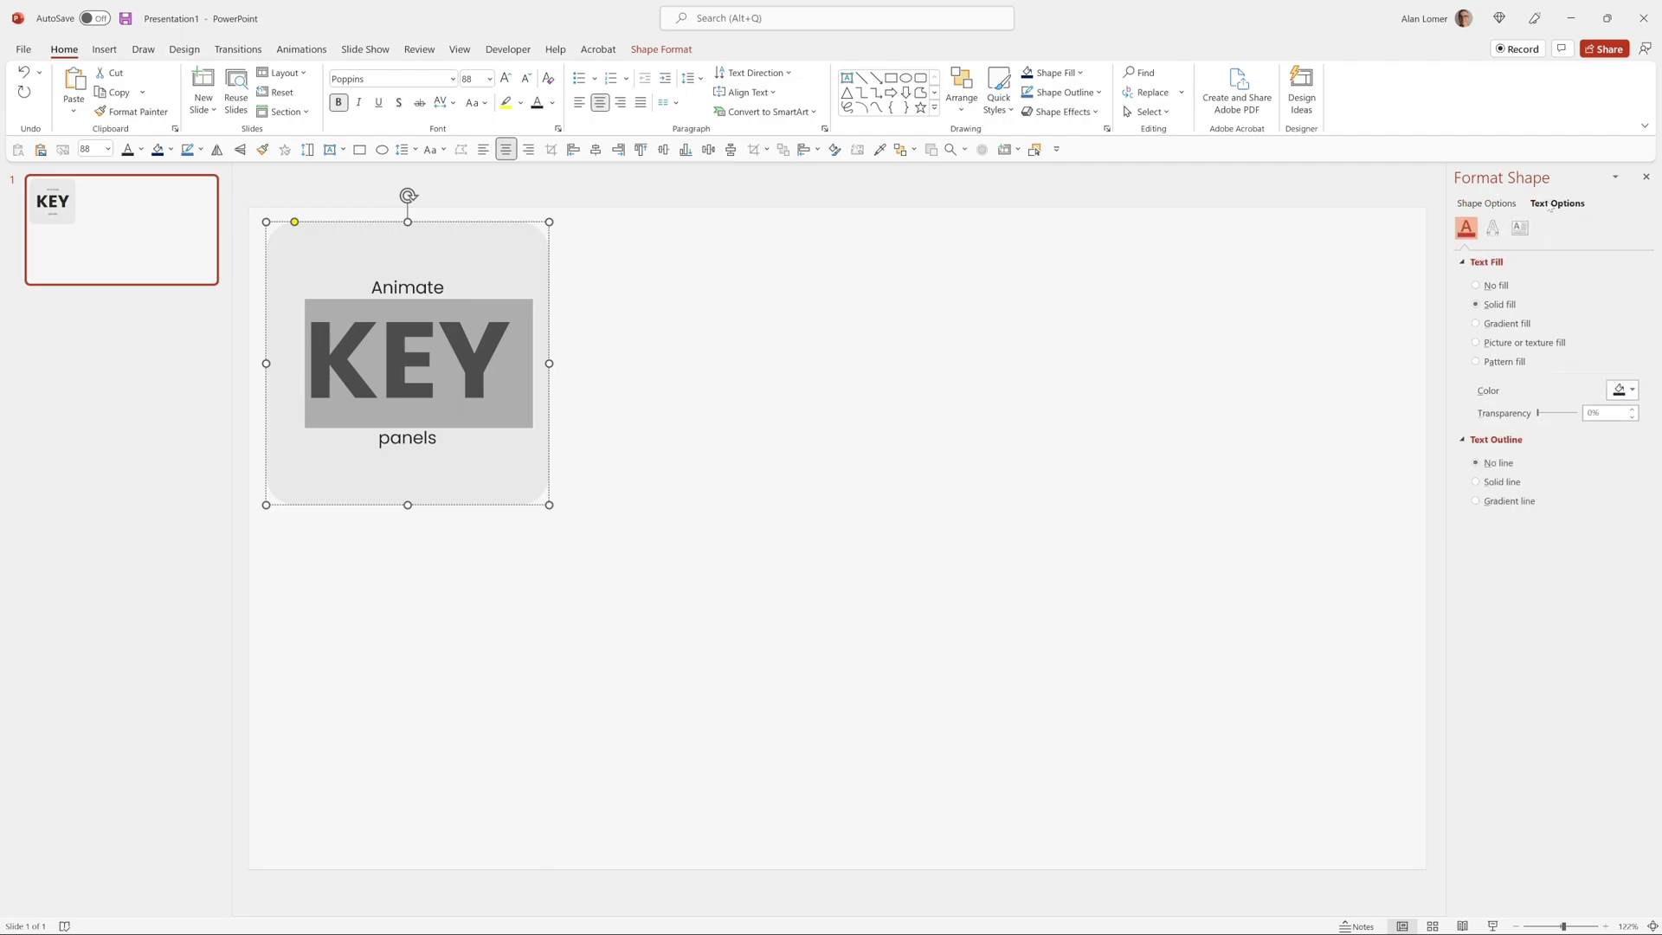
{"action": "left_click", "coordinate": [1466, 230]}
{"action": "left_click", "coordinate": [1483, 325]}
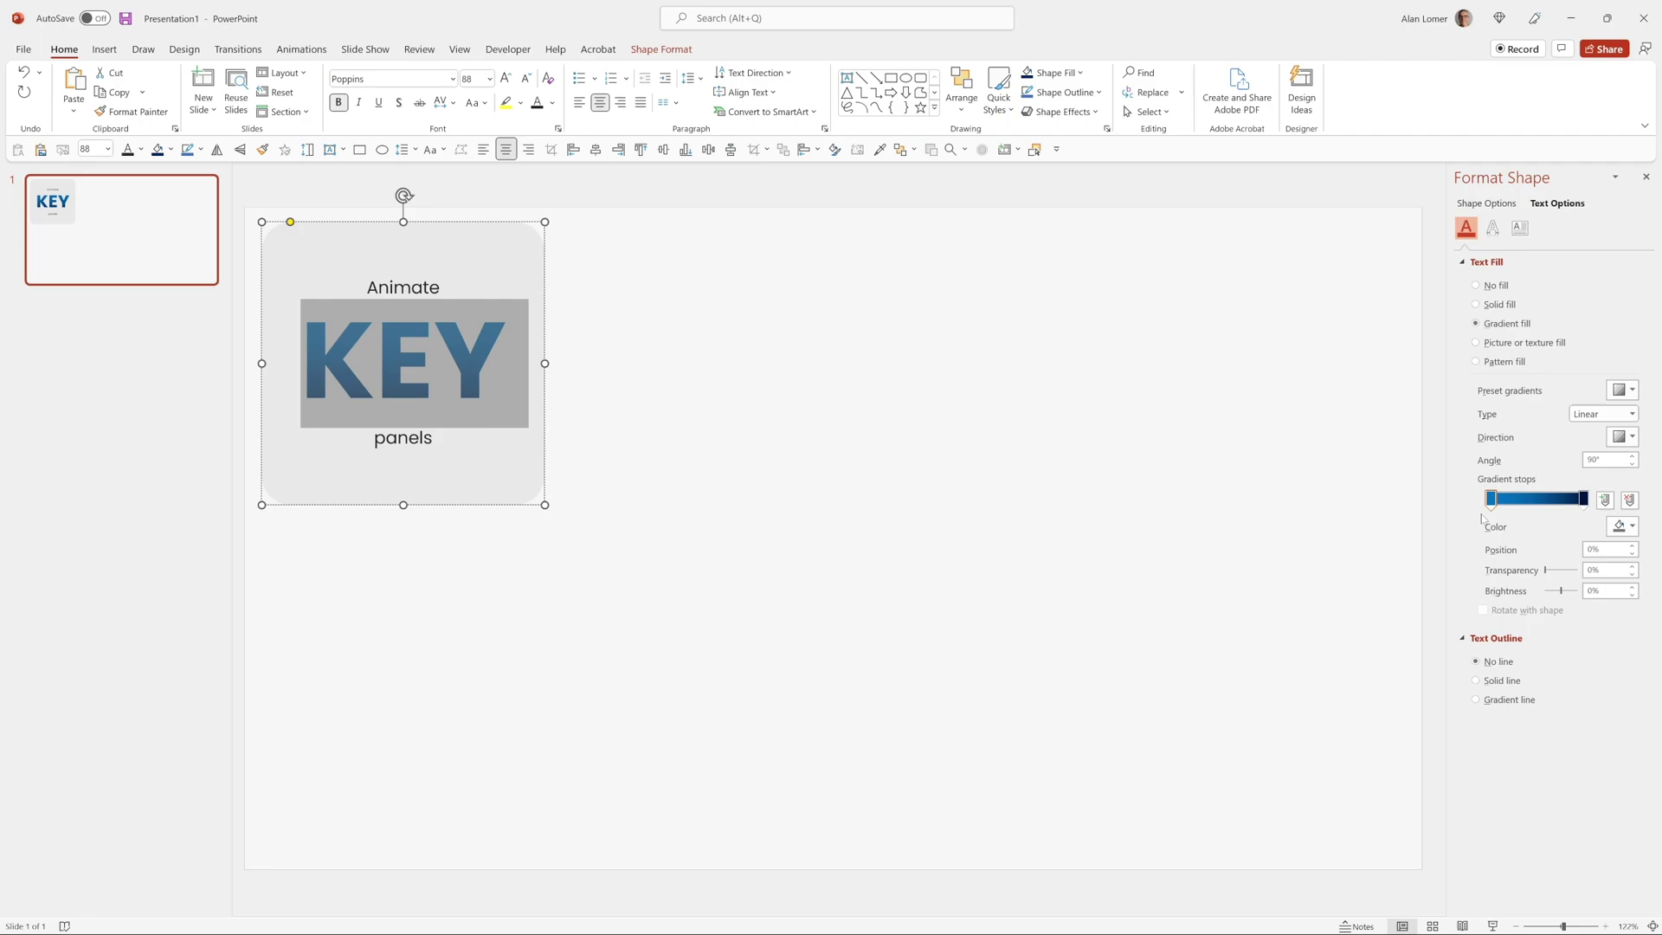
{"action": "left_click", "coordinate": [812, 434]}
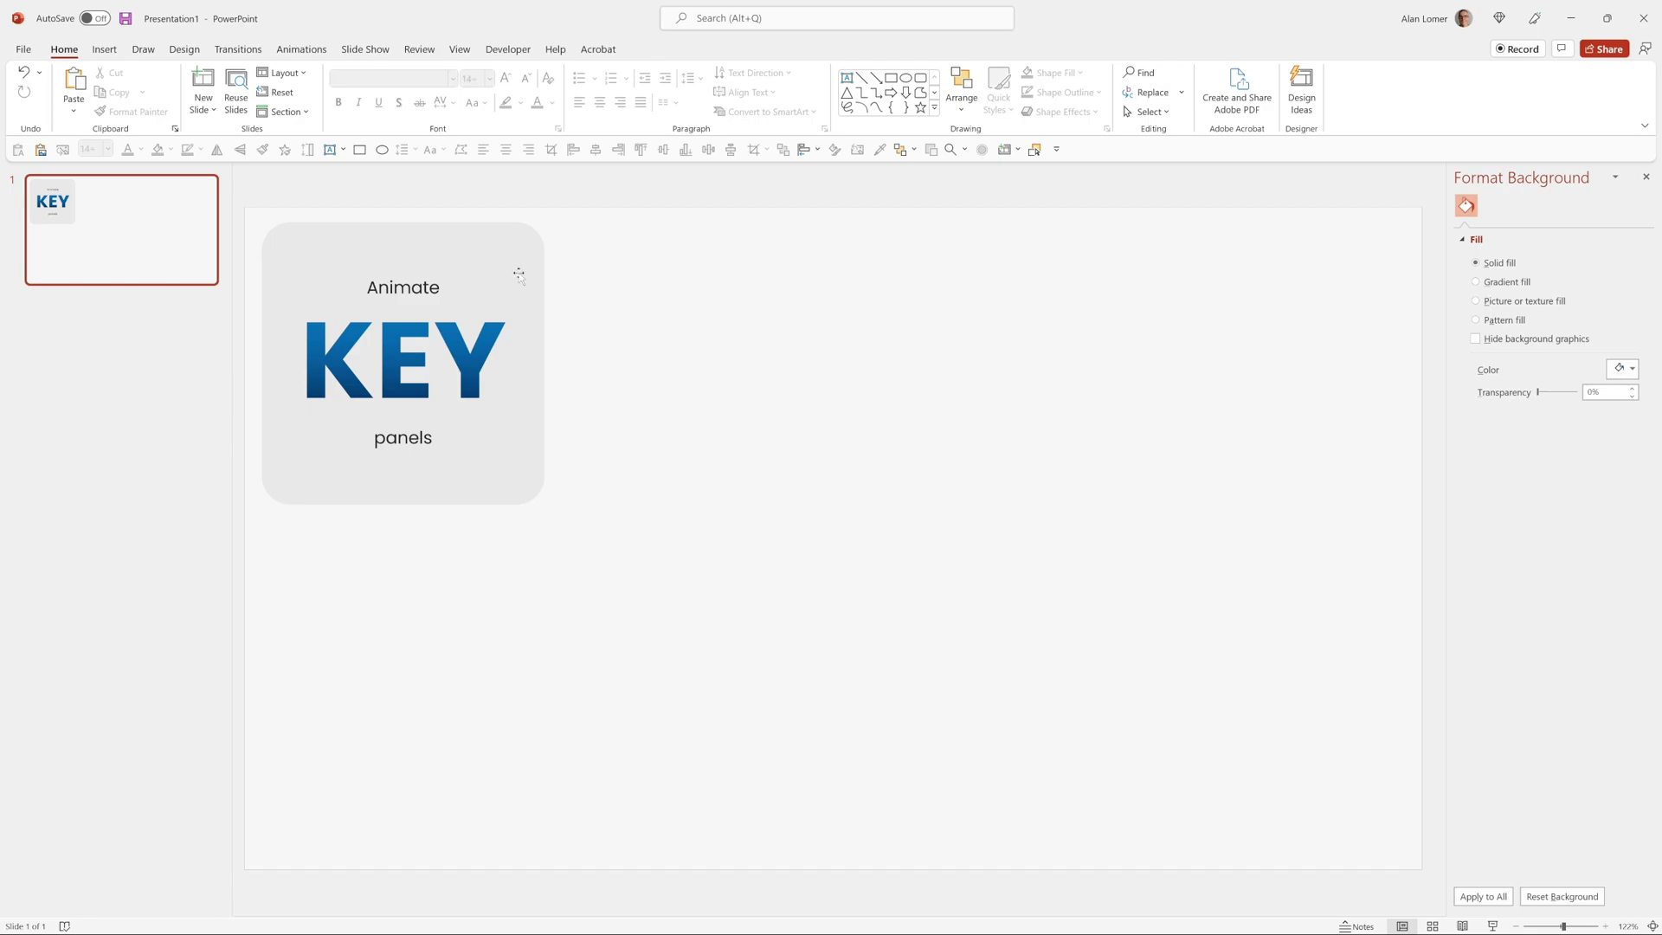
Copy the KEY panel straight down and shorten the copy to 5 cm tall
{"action": "left_click", "coordinate": [519, 269]}
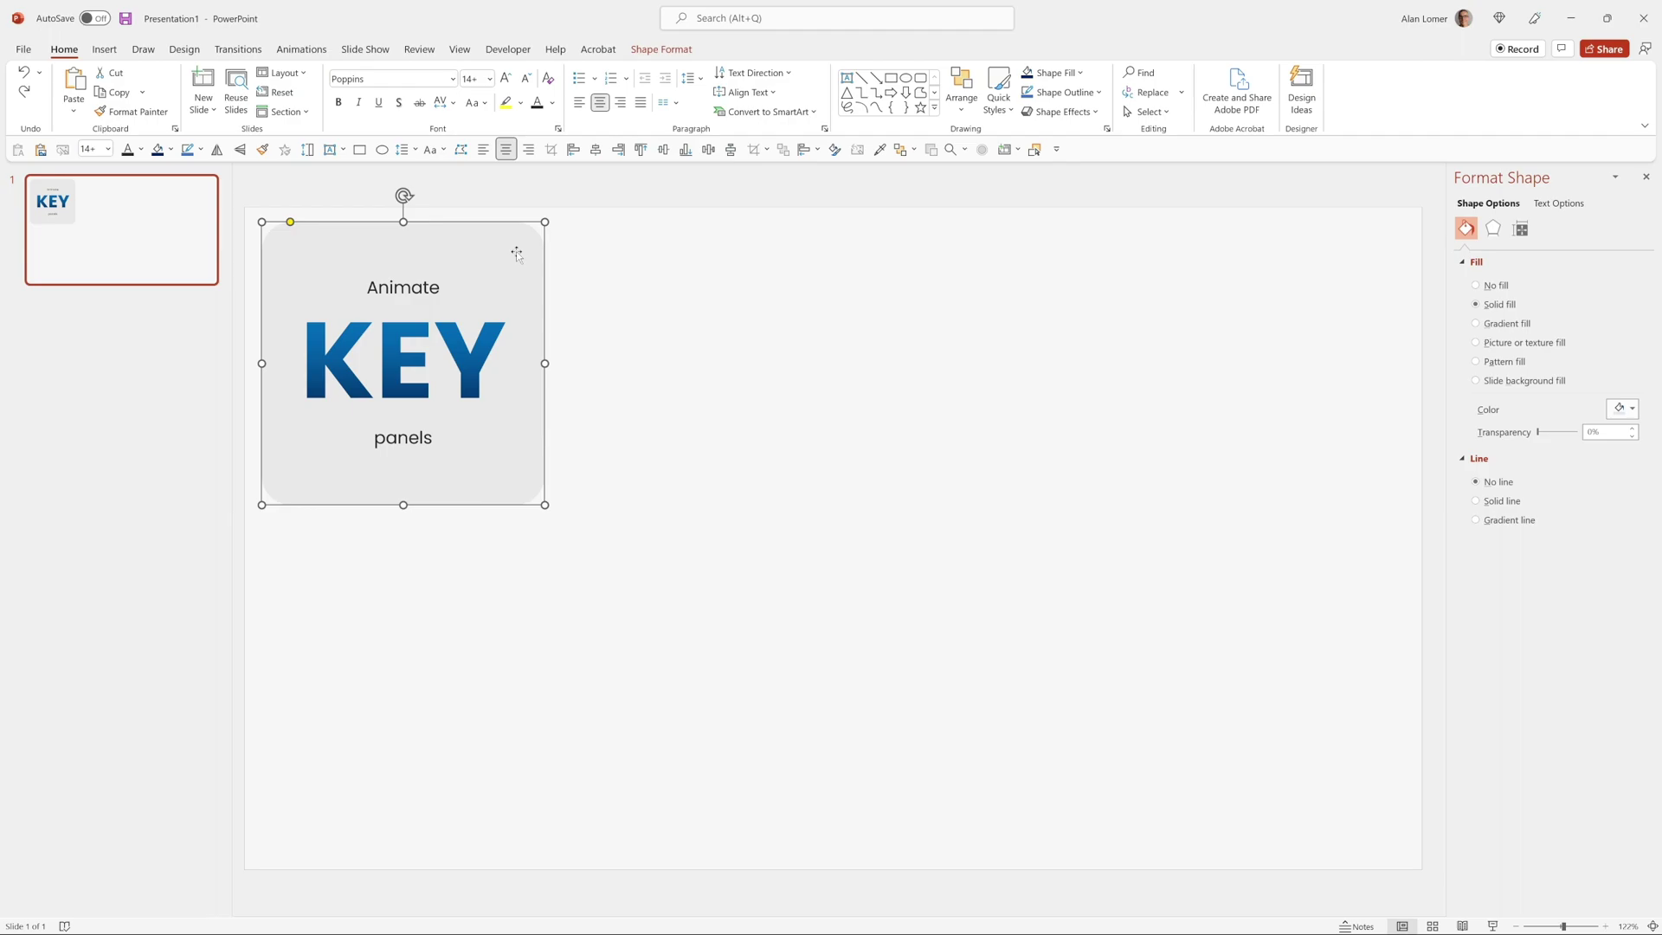
{"action": "left_click_drag", "start_coordinate": [517, 254], "coordinate": [527, 556]}
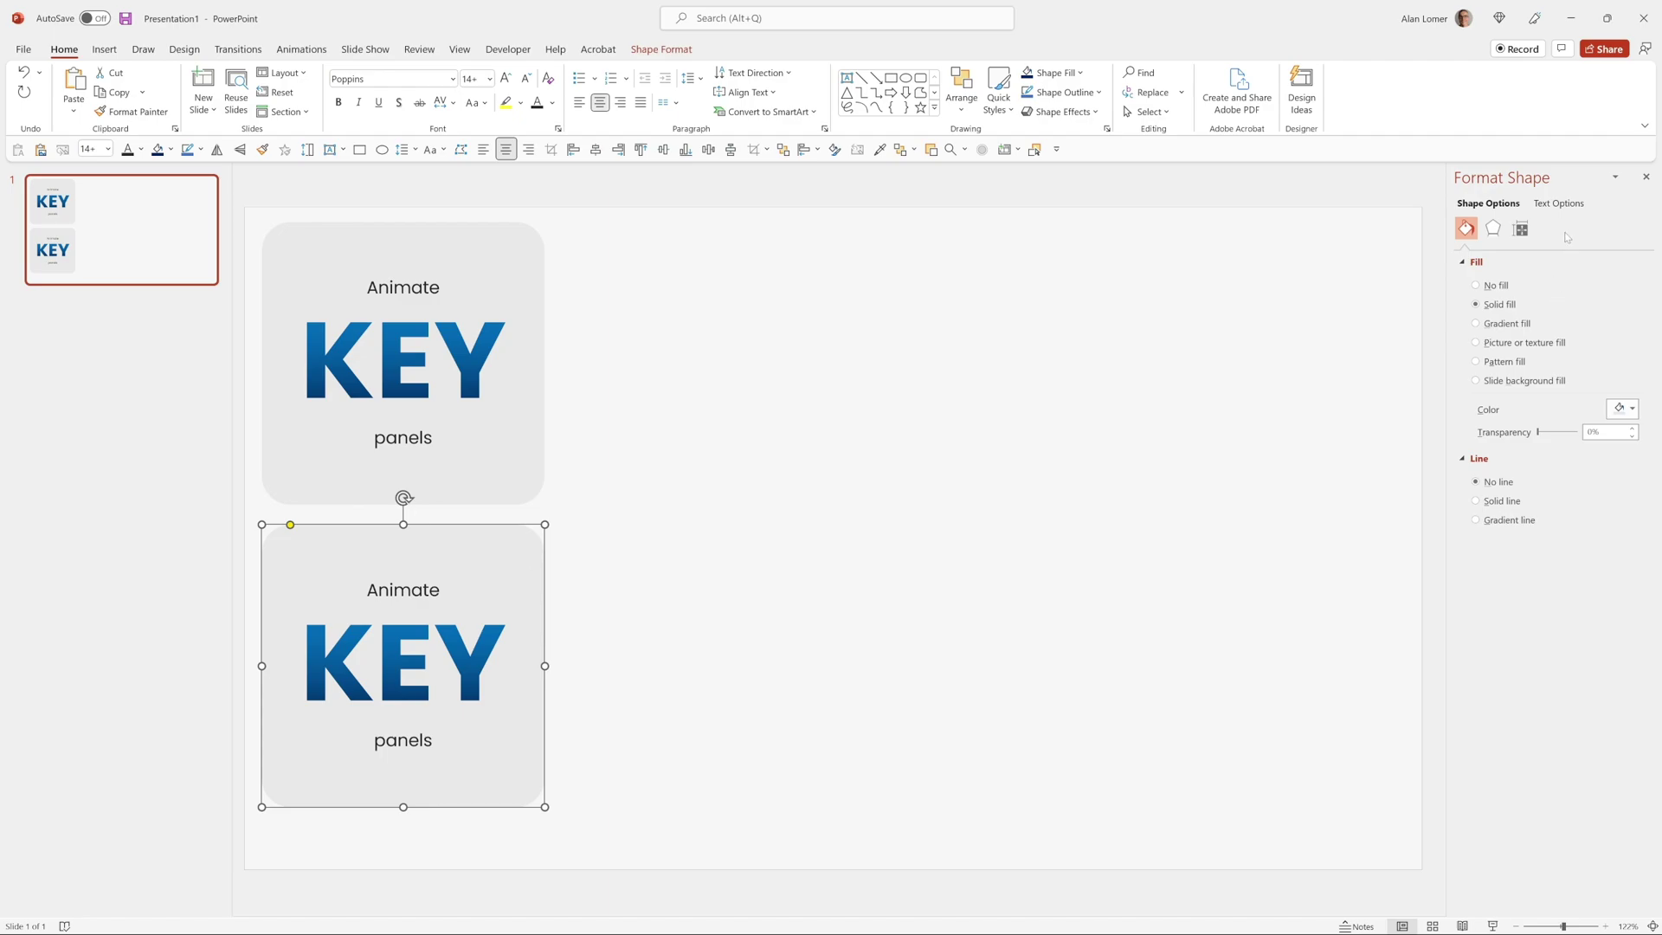
{"action": "left_click", "coordinate": [1521, 229]}
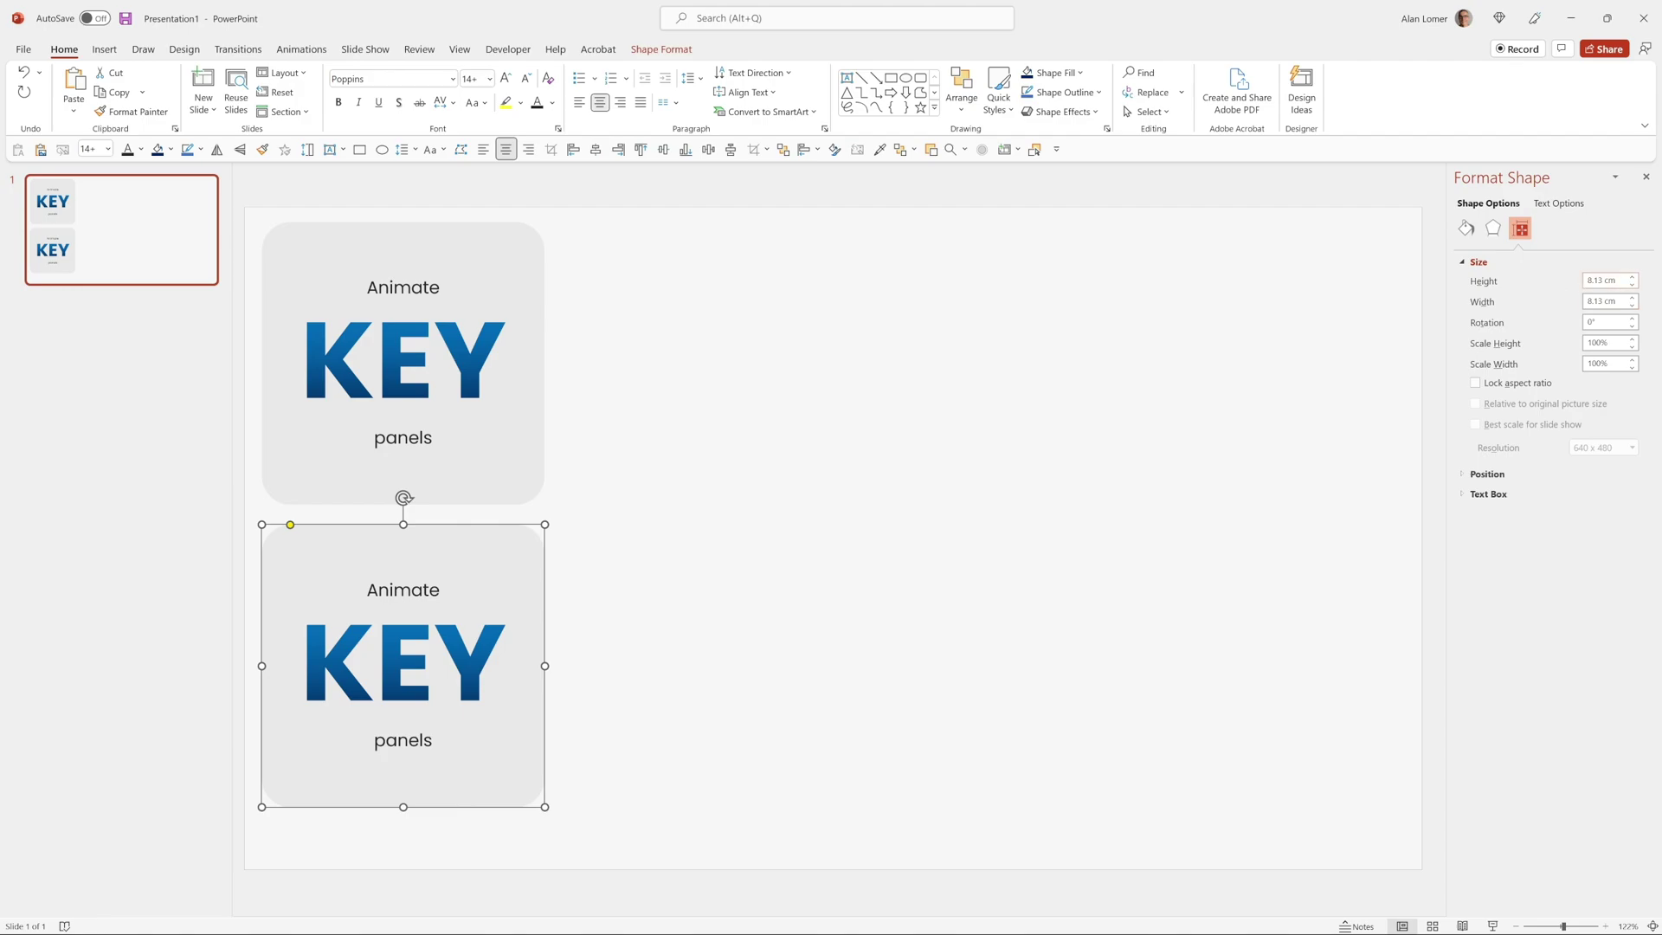
{"action": "left_click", "coordinate": [1606, 280]}
{"action": "type", "text": "5.25"}
{"action": "key", "text": "Return"}
Retype the copy as 'Up to', '100db' at 60 pt, 'speakers', with 100db white
{"action": "double_click", "coordinate": [404, 615]}
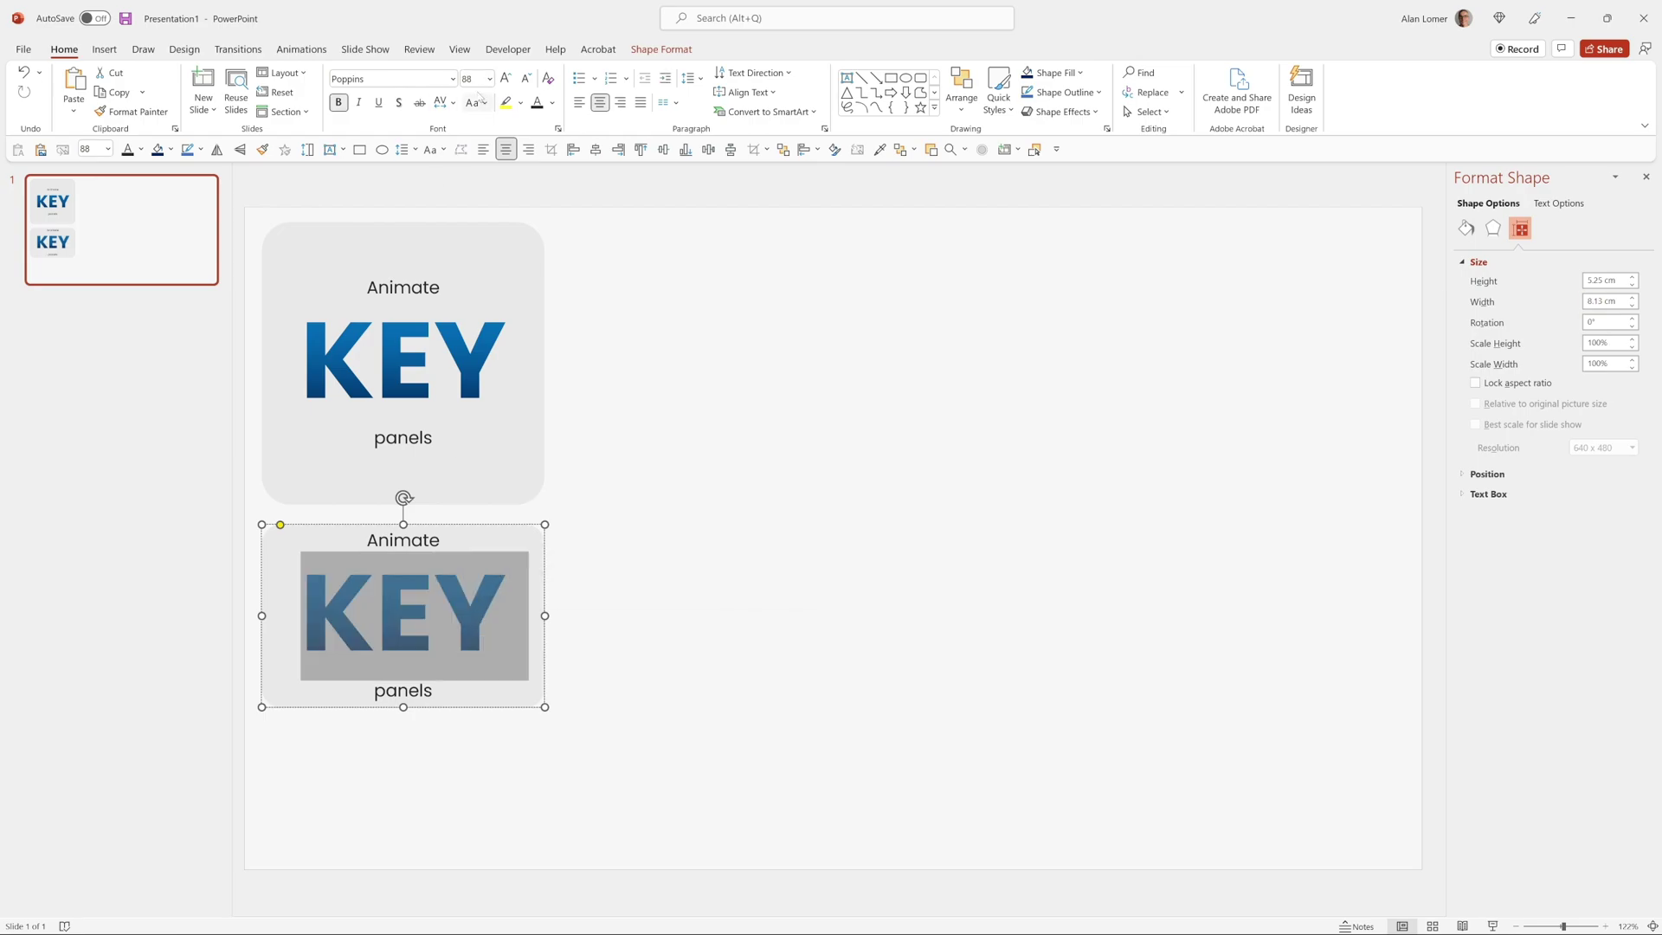
{"action": "type", "text": "60"}
{"action": "key", "text": "Return"}
{"action": "type", "text": "100db"}
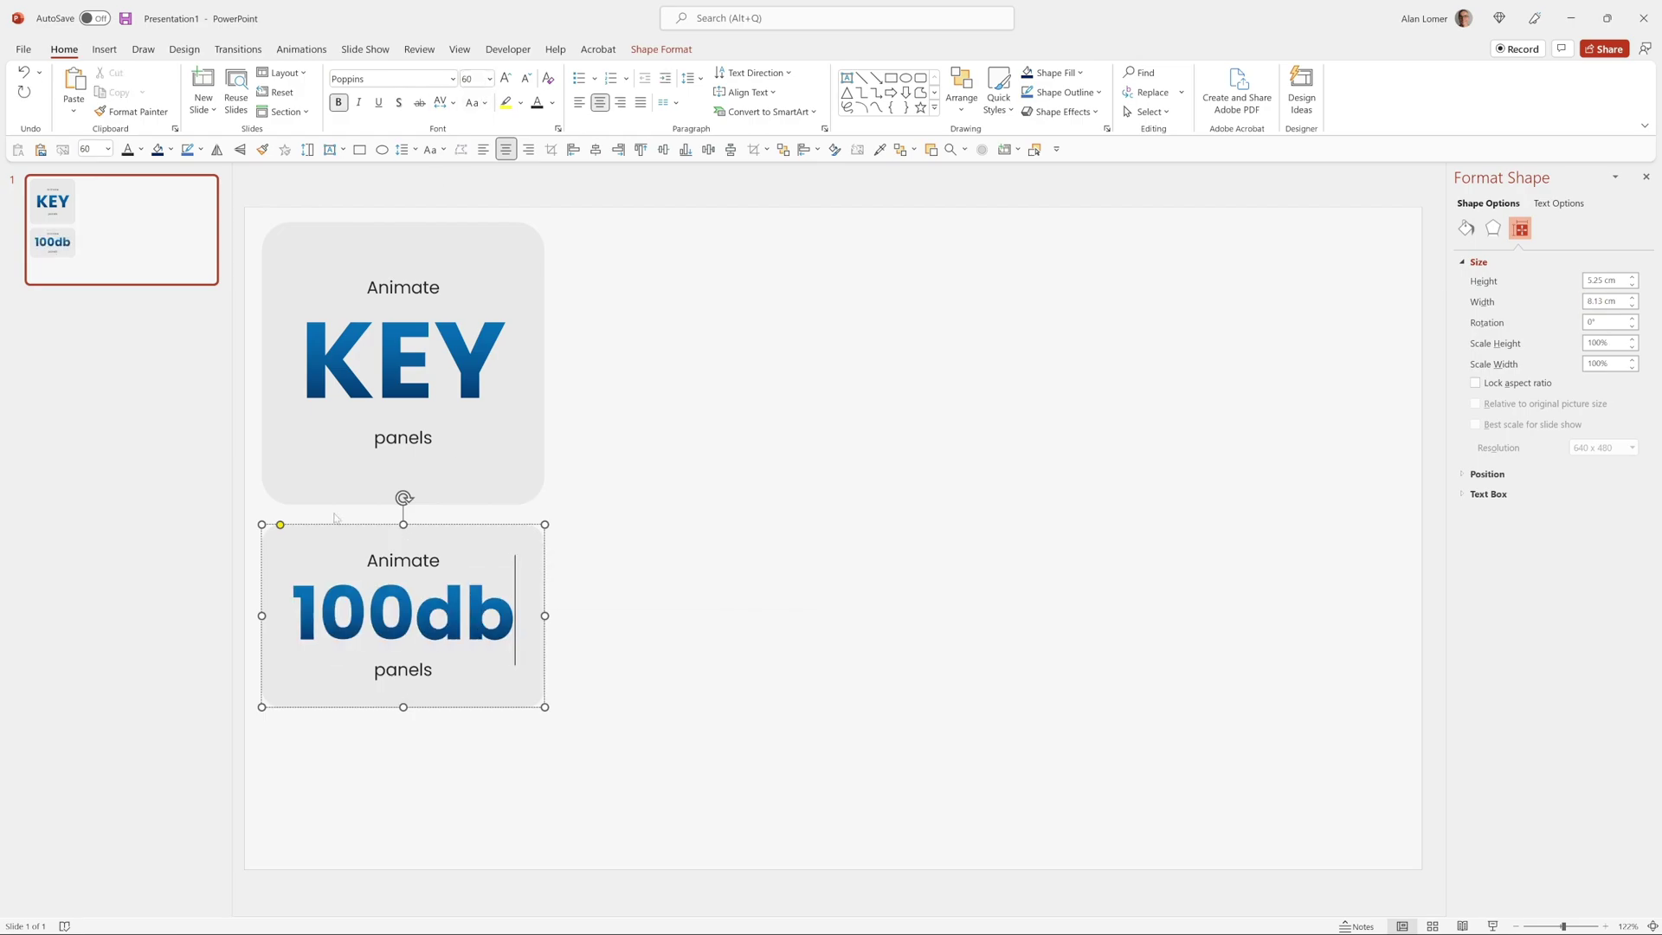
{"action": "double_click", "coordinate": [404, 560]}
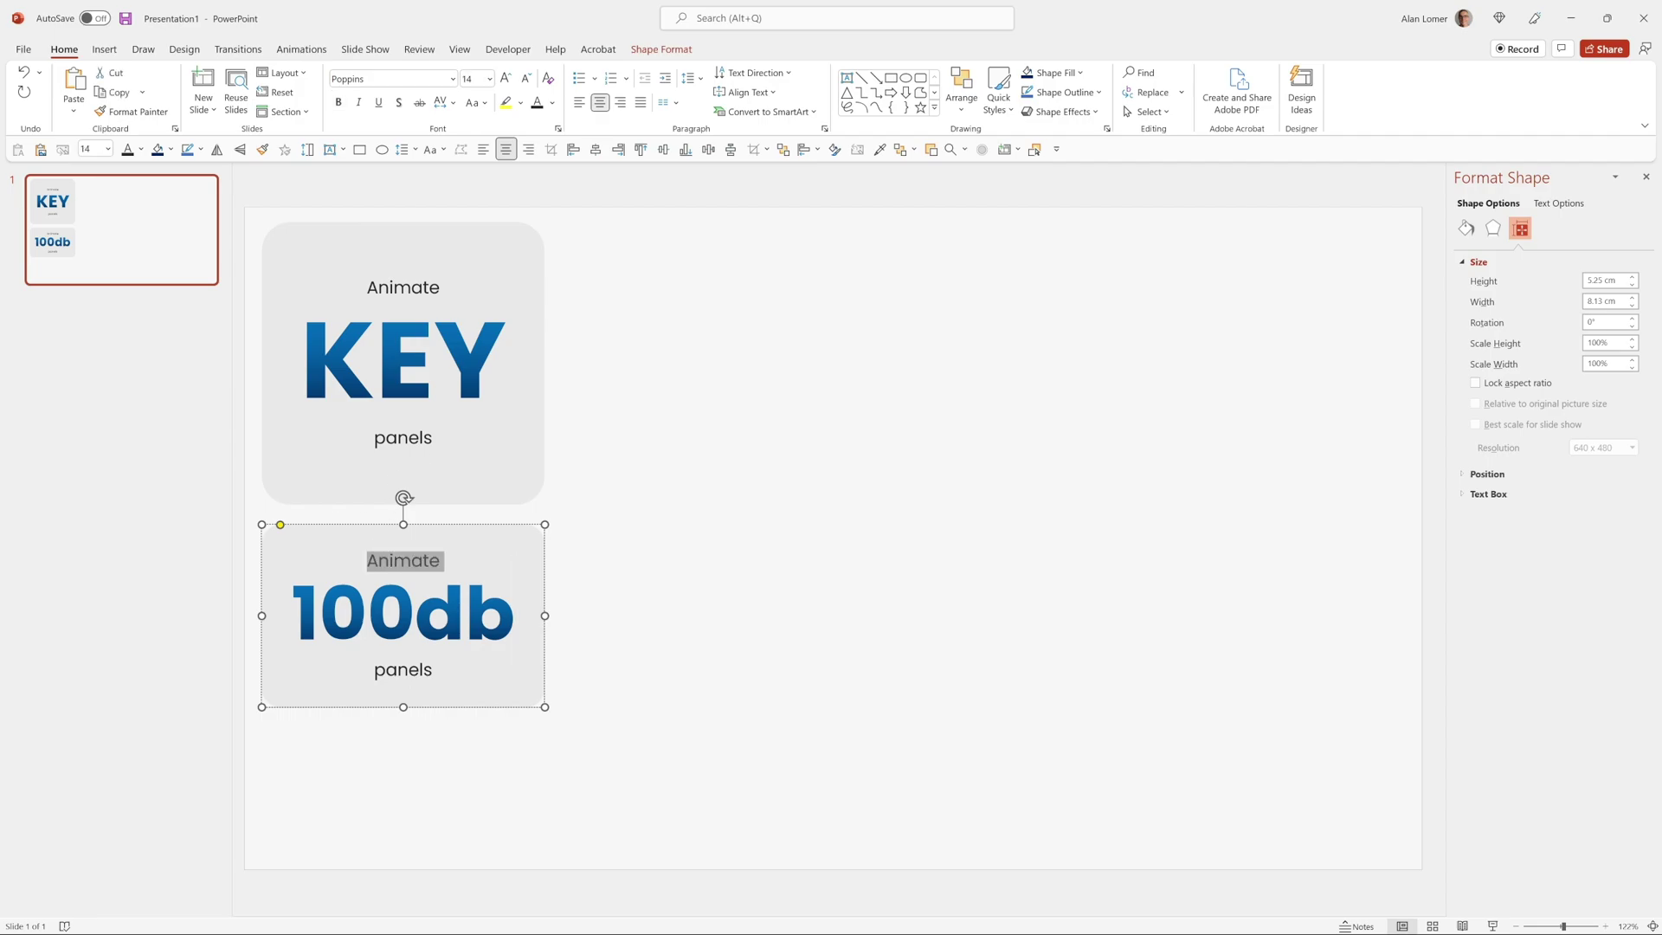
{"action": "type", "text": "Up to"}
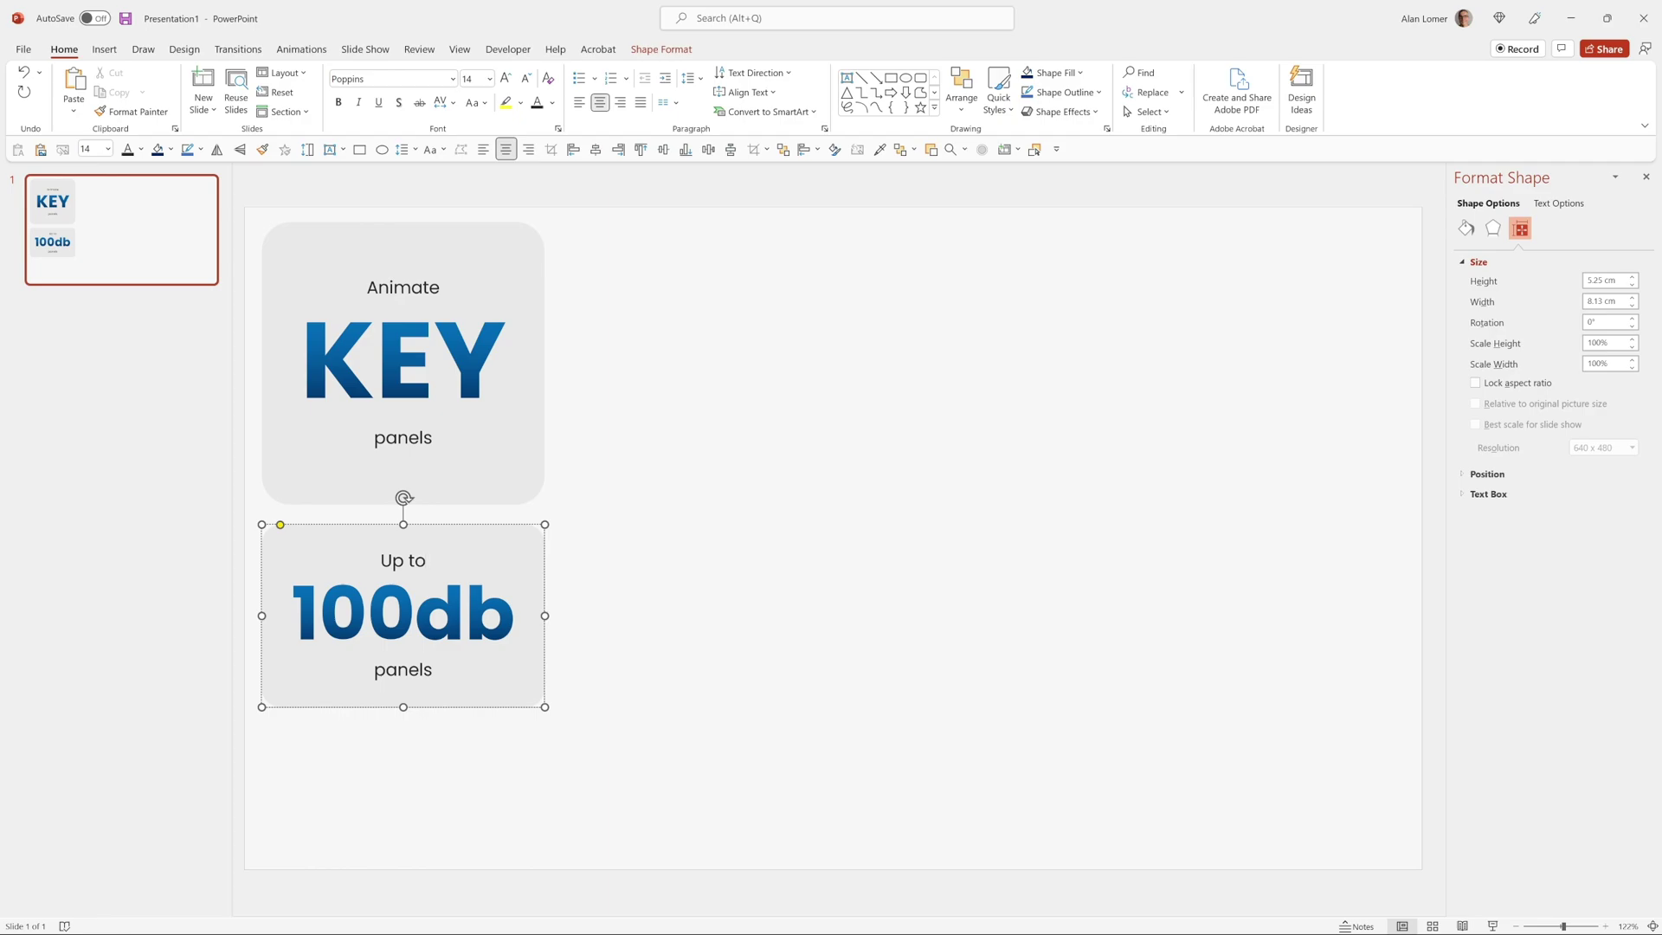
{"action": "double_click", "coordinate": [415, 669]}
{"action": "type", "text": "speakers"}
{"action": "double_click", "coordinate": [485, 613]}
{"action": "left_click", "coordinate": [552, 103]}
{"action": "left_click", "coordinate": [537, 138]}
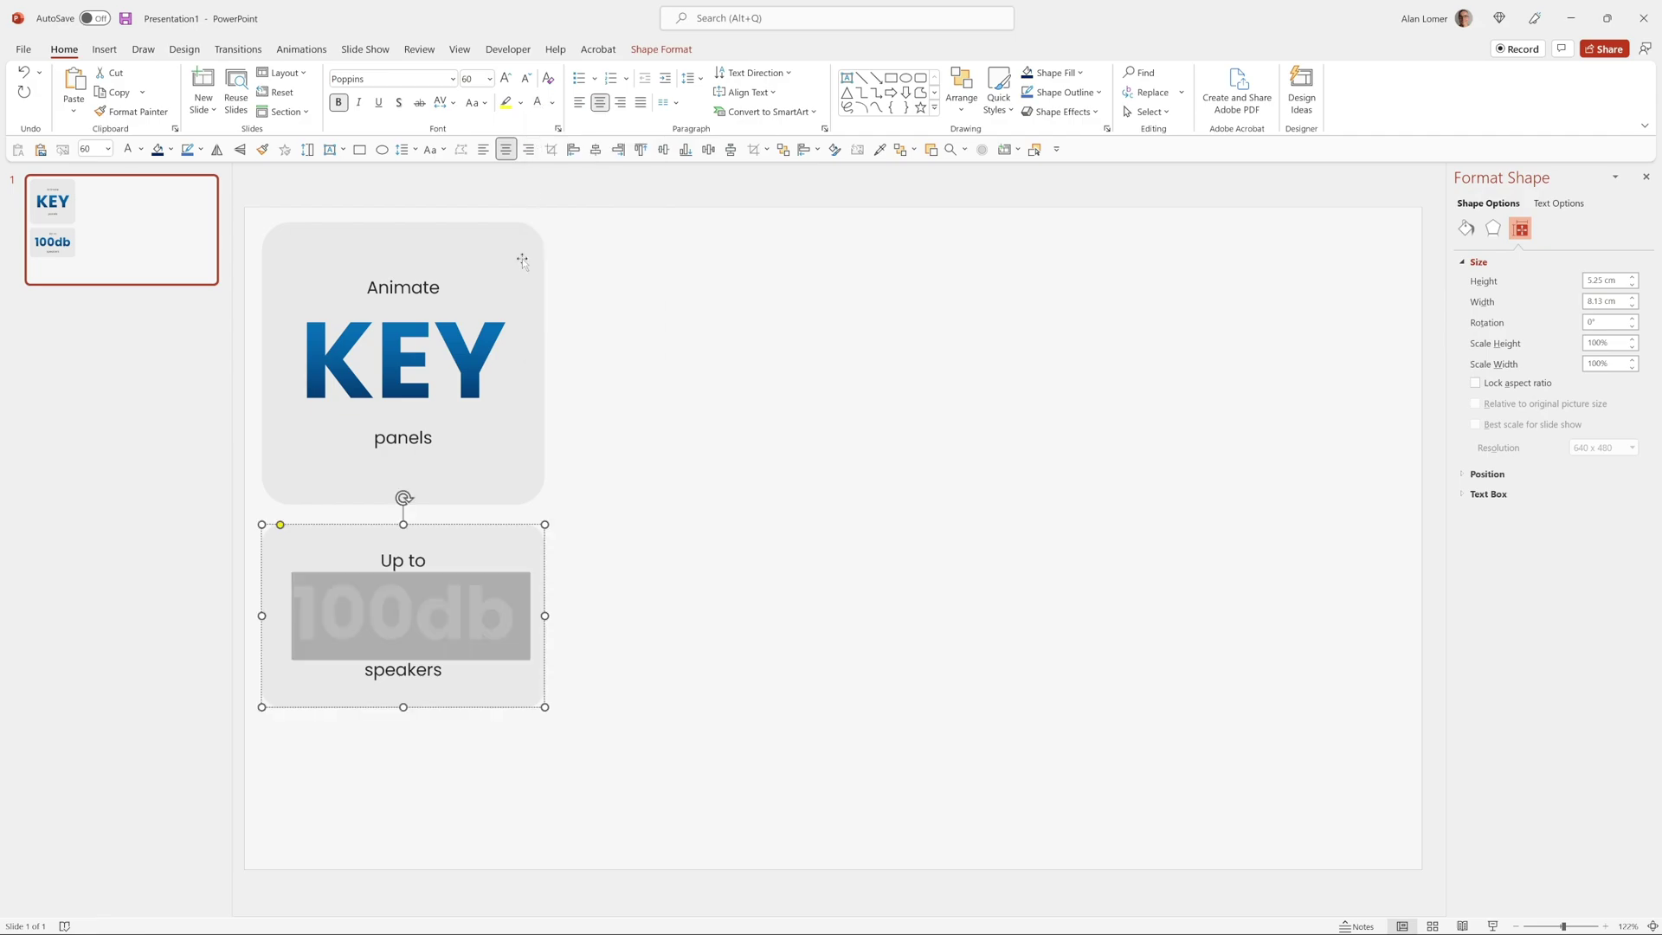
{"action": "left_click", "coordinate": [500, 526]}
Give the lower panel a blue gradient fill and turn 'Up to' and 'speakers' white
{"action": "left_click", "coordinate": [1467, 227]}
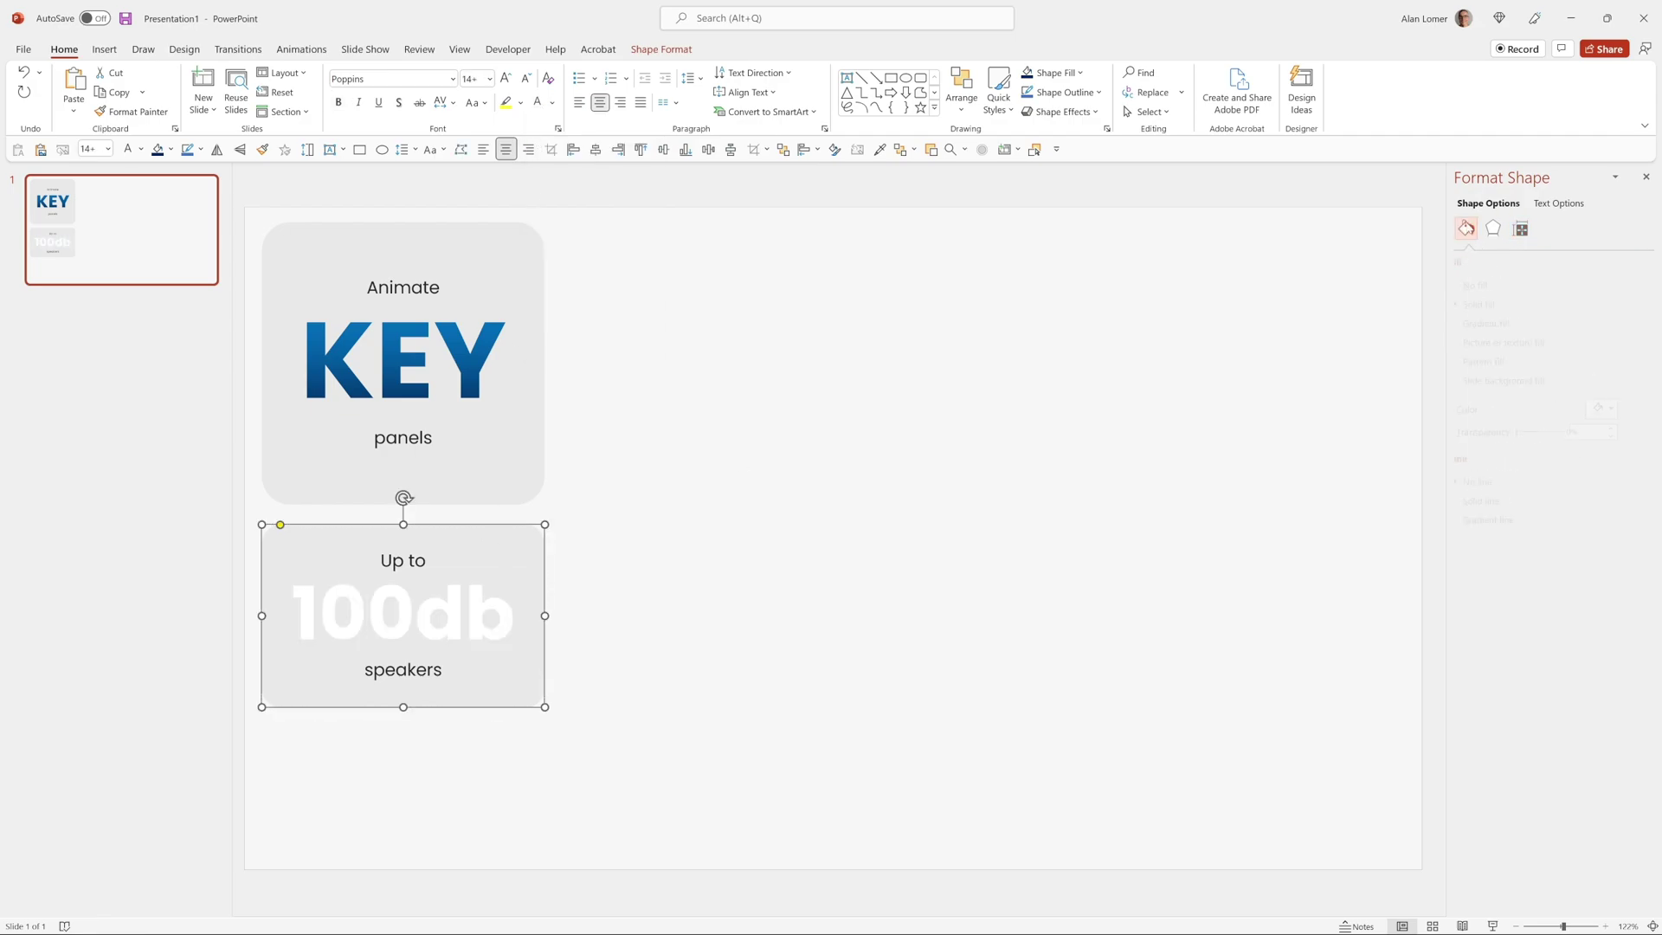
{"action": "left_click", "coordinate": [1477, 324]}
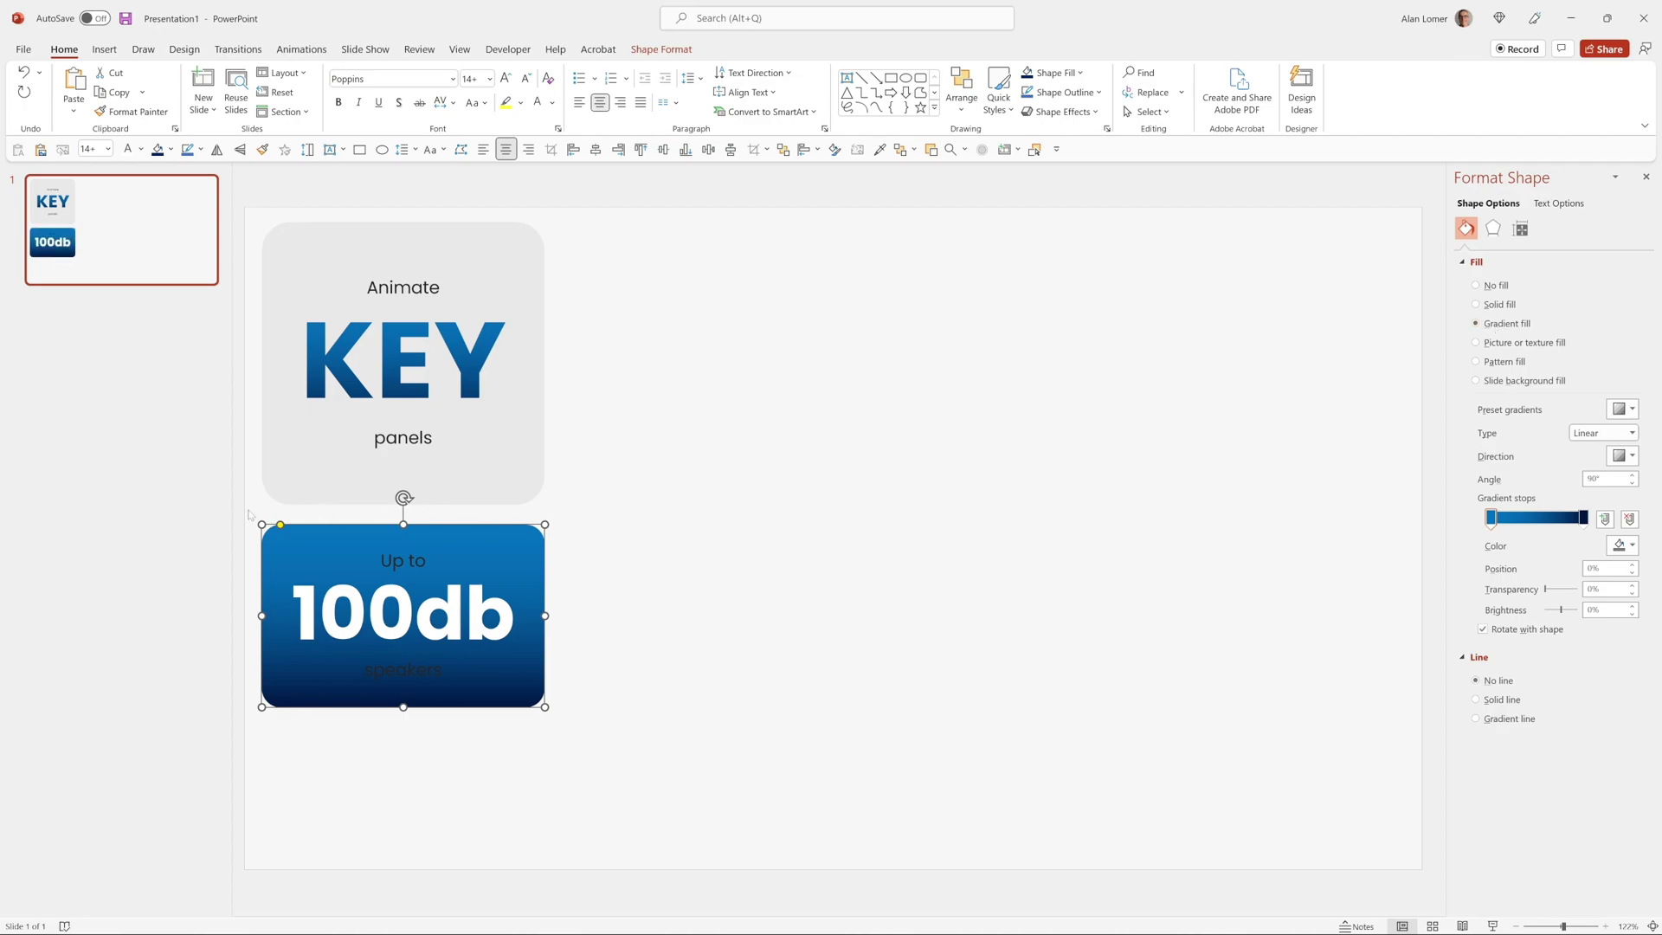
{"action": "left_click", "coordinate": [382, 560]}
{"action": "left_click_drag", "start_coordinate": [381, 560], "coordinate": [431, 561]}
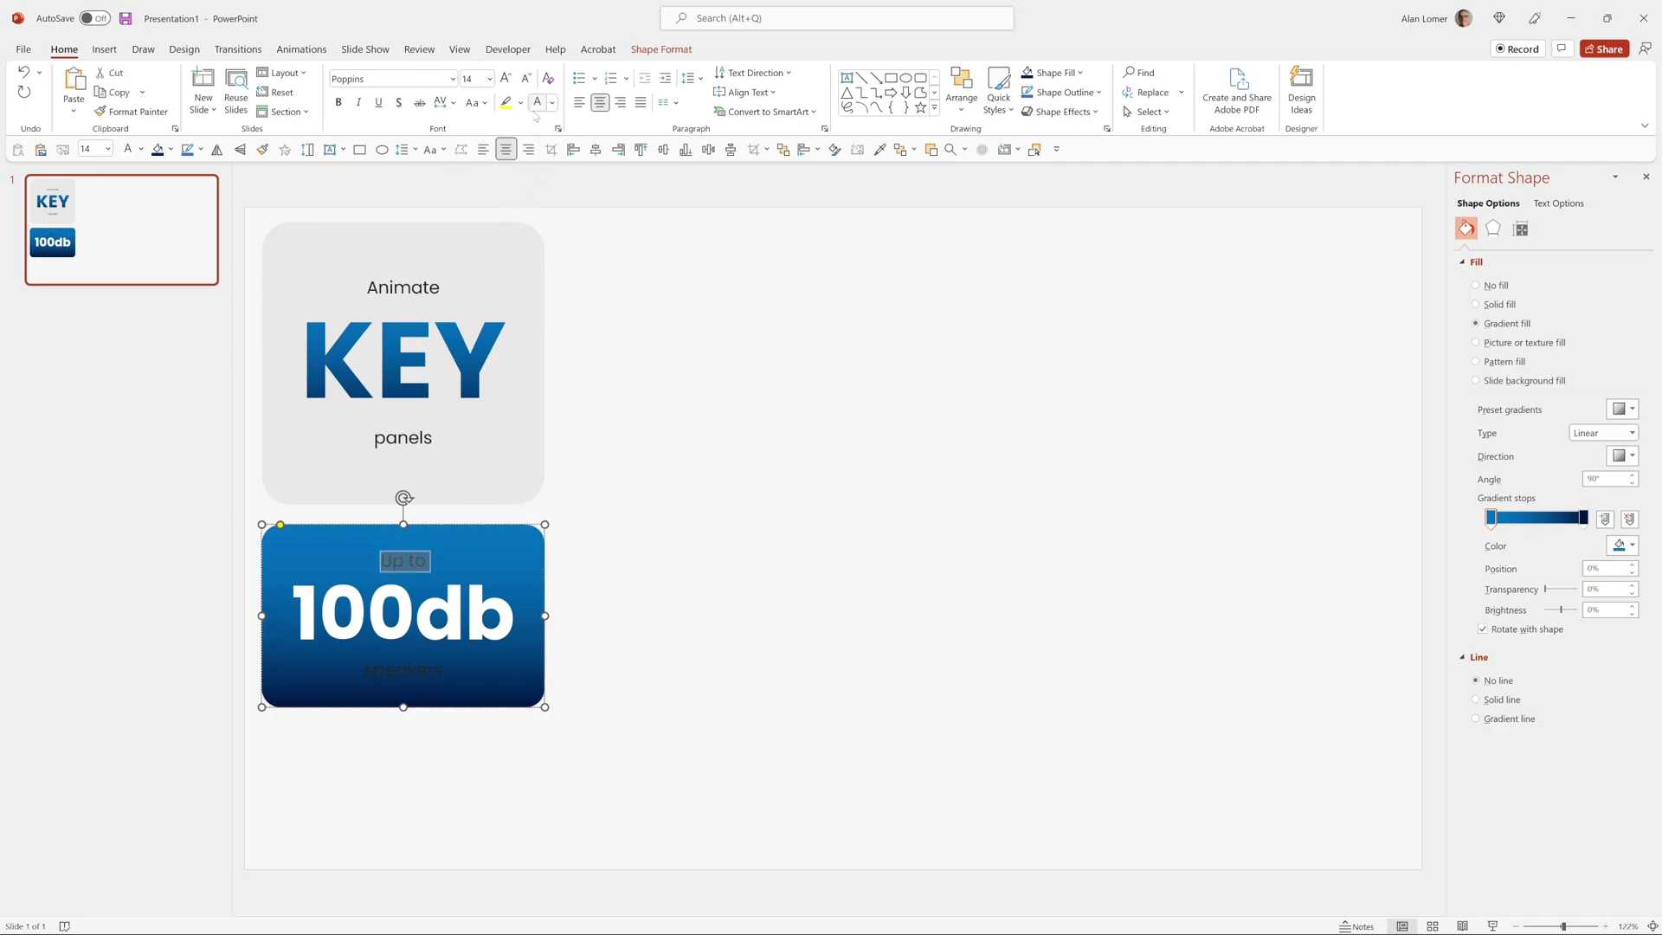
{"action": "double_click", "coordinate": [403, 669]}
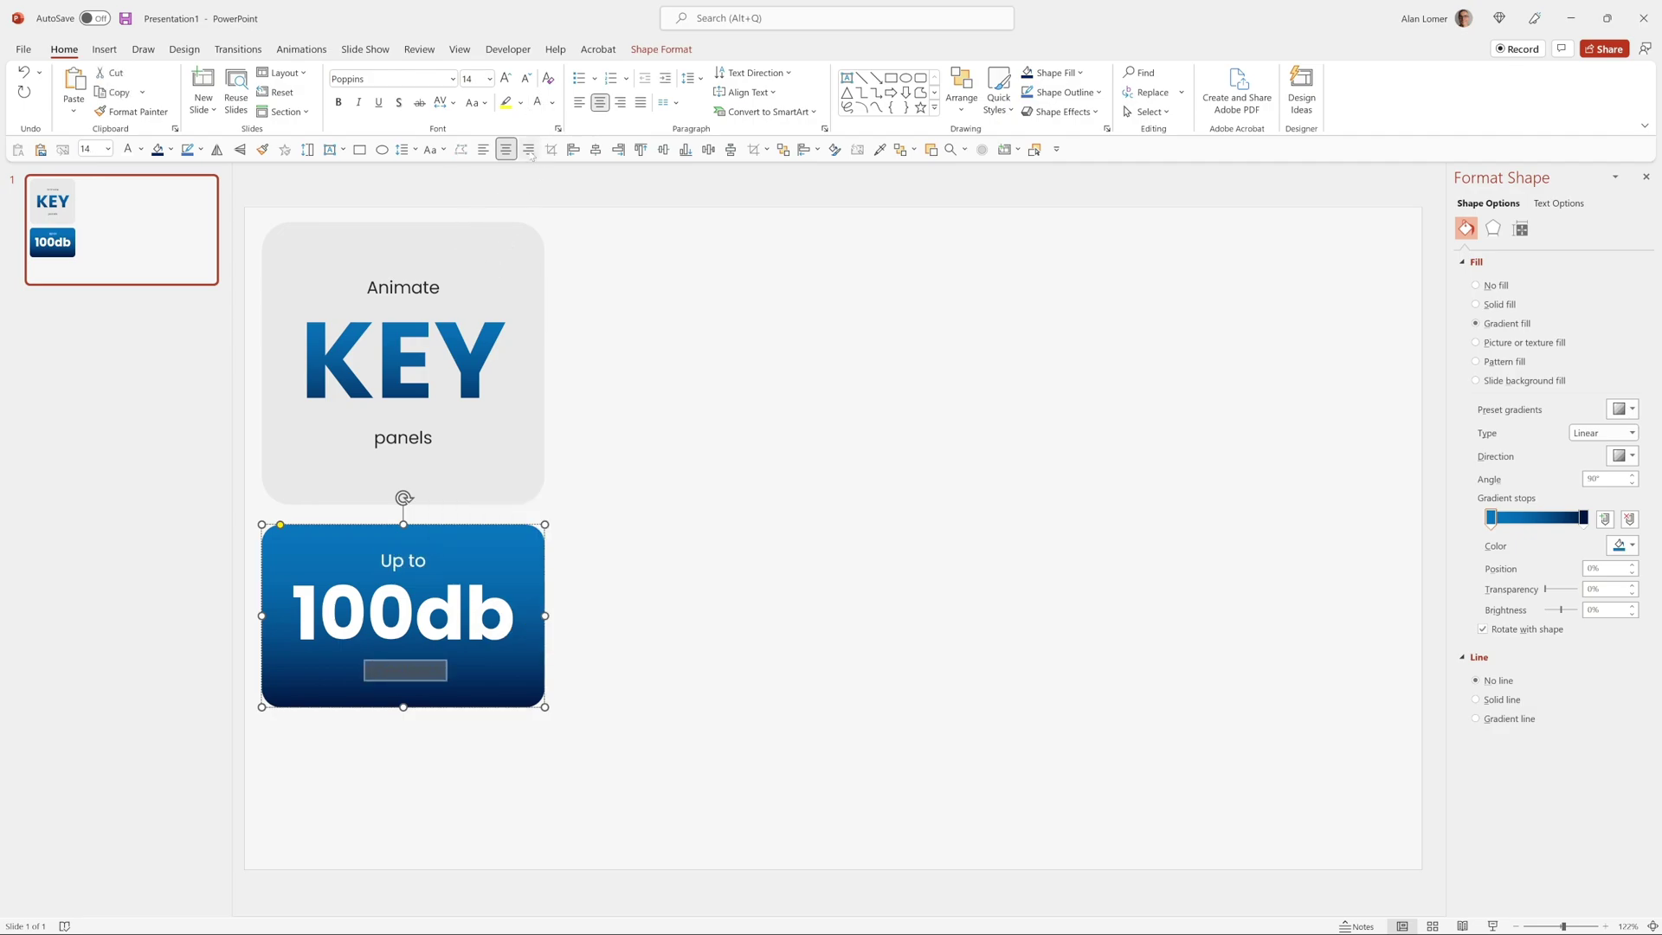
{"action": "left_click", "coordinate": [537, 102]}
Nudge the 100db panel up to sit just below the KEY panel
{"action": "left_click", "coordinate": [623, 397]}
{"action": "left_click_drag", "start_coordinate": [399, 540], "coordinate": [399, 529]}
{"action": "left_click", "coordinate": [630, 551]}
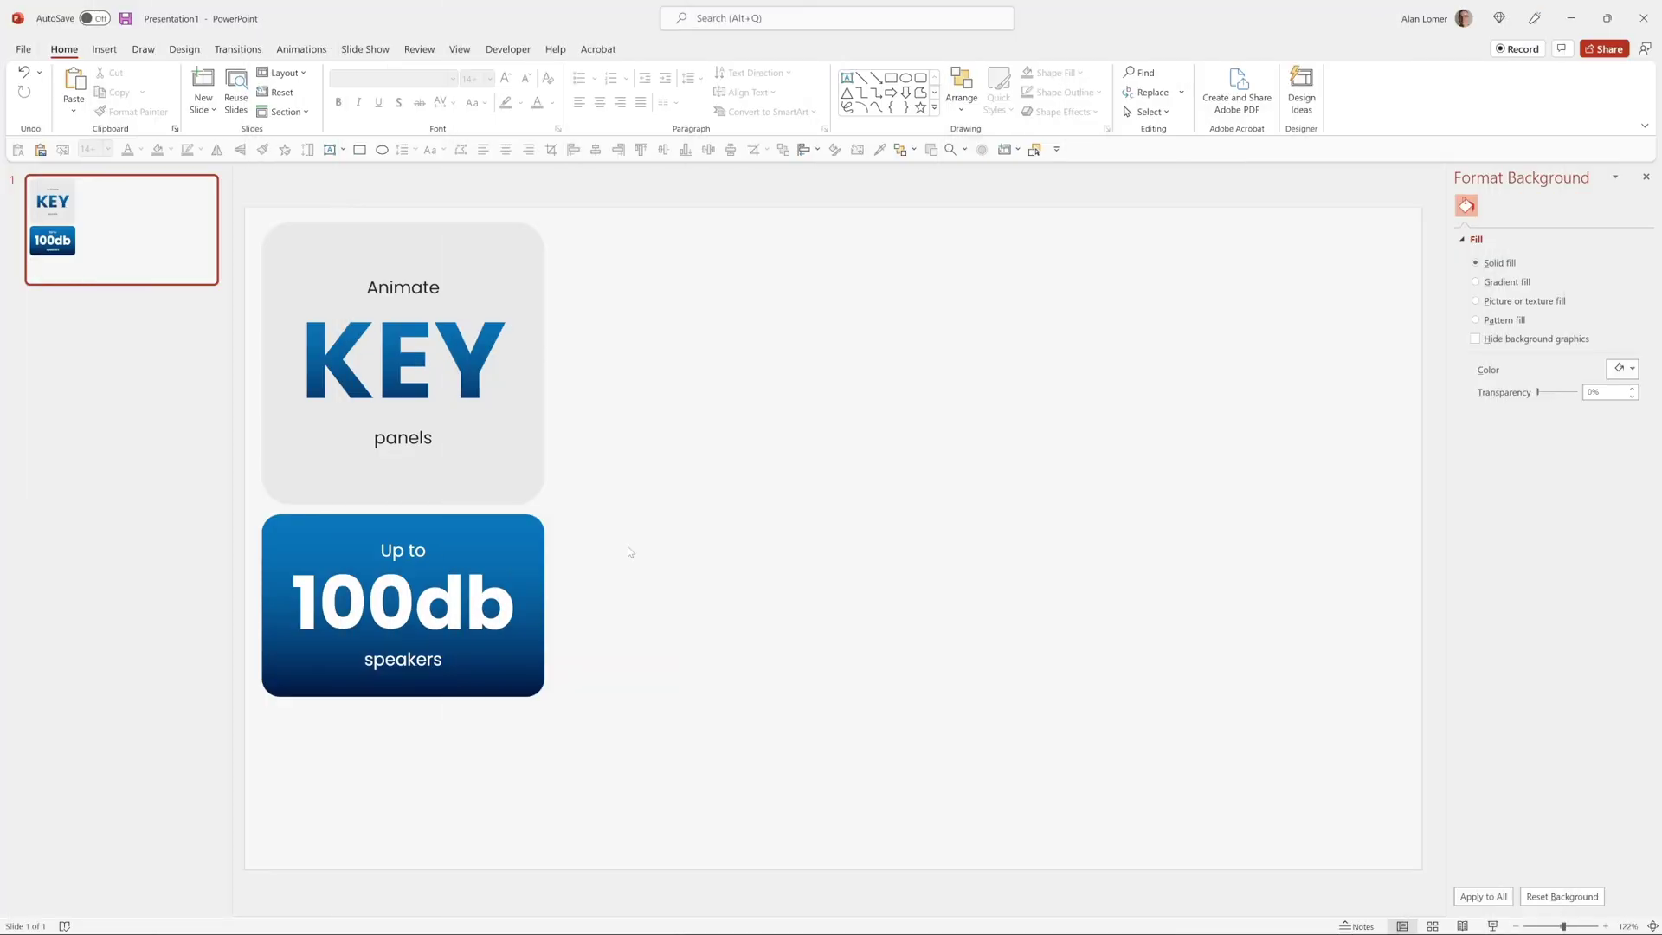
{"action": "left_click", "coordinate": [459, 249]}
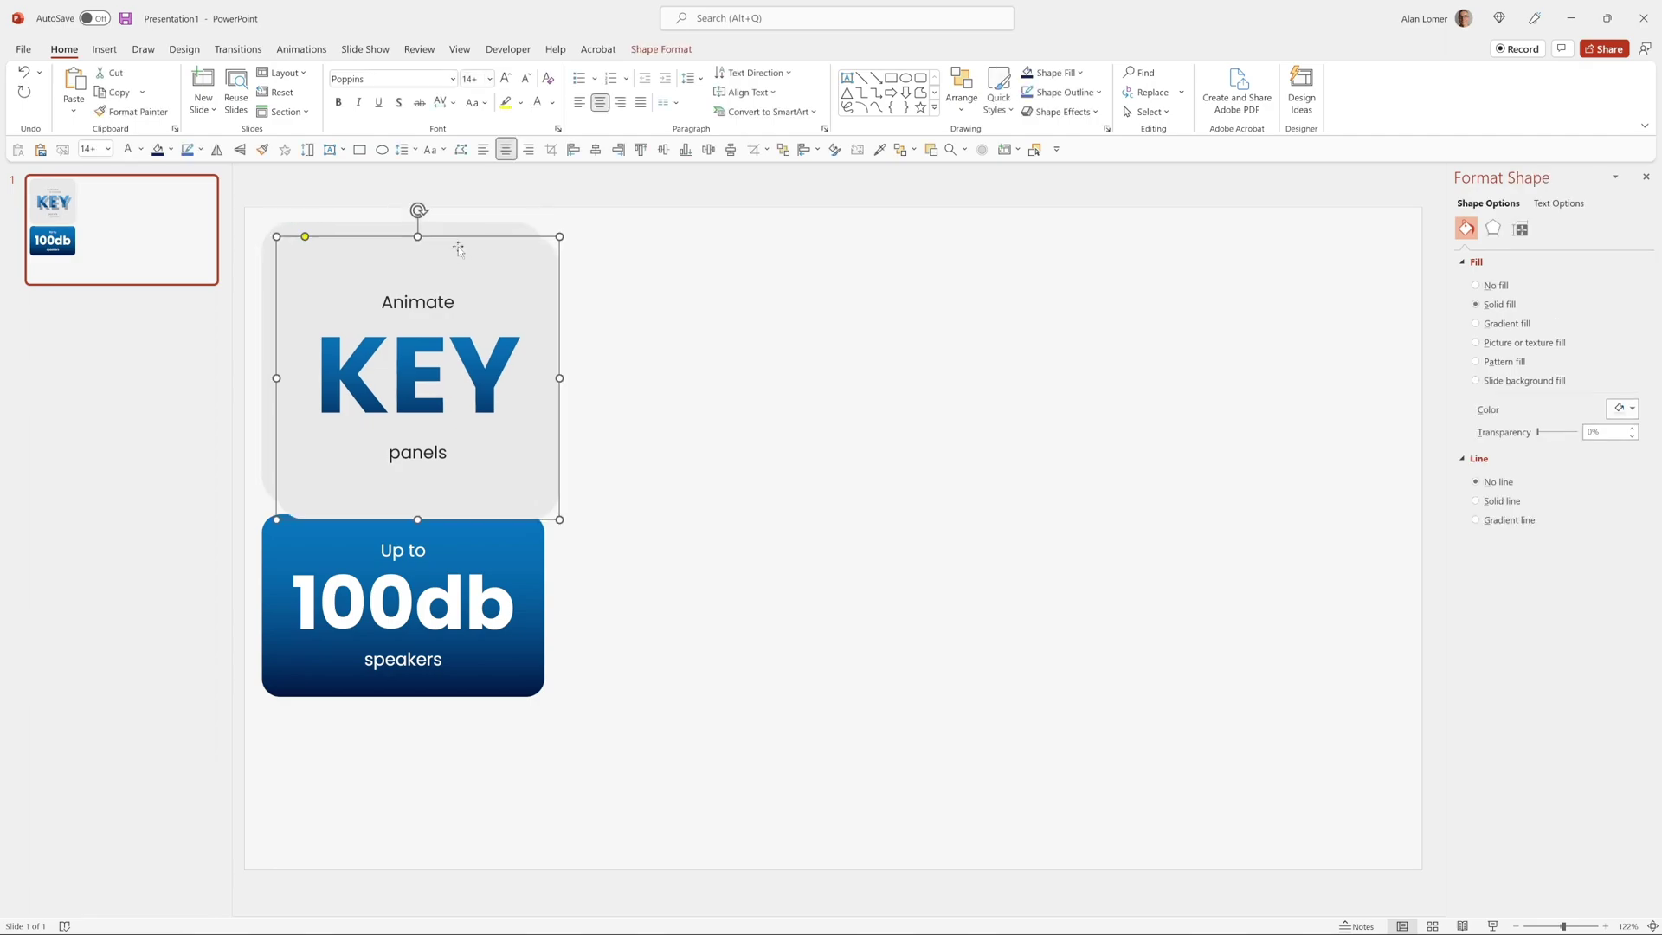
Duplicate the KEY panel and resize the copy to about 6 cm tall by 15.52 cm wide
{"action": "key", "text": "ctrl+d"}
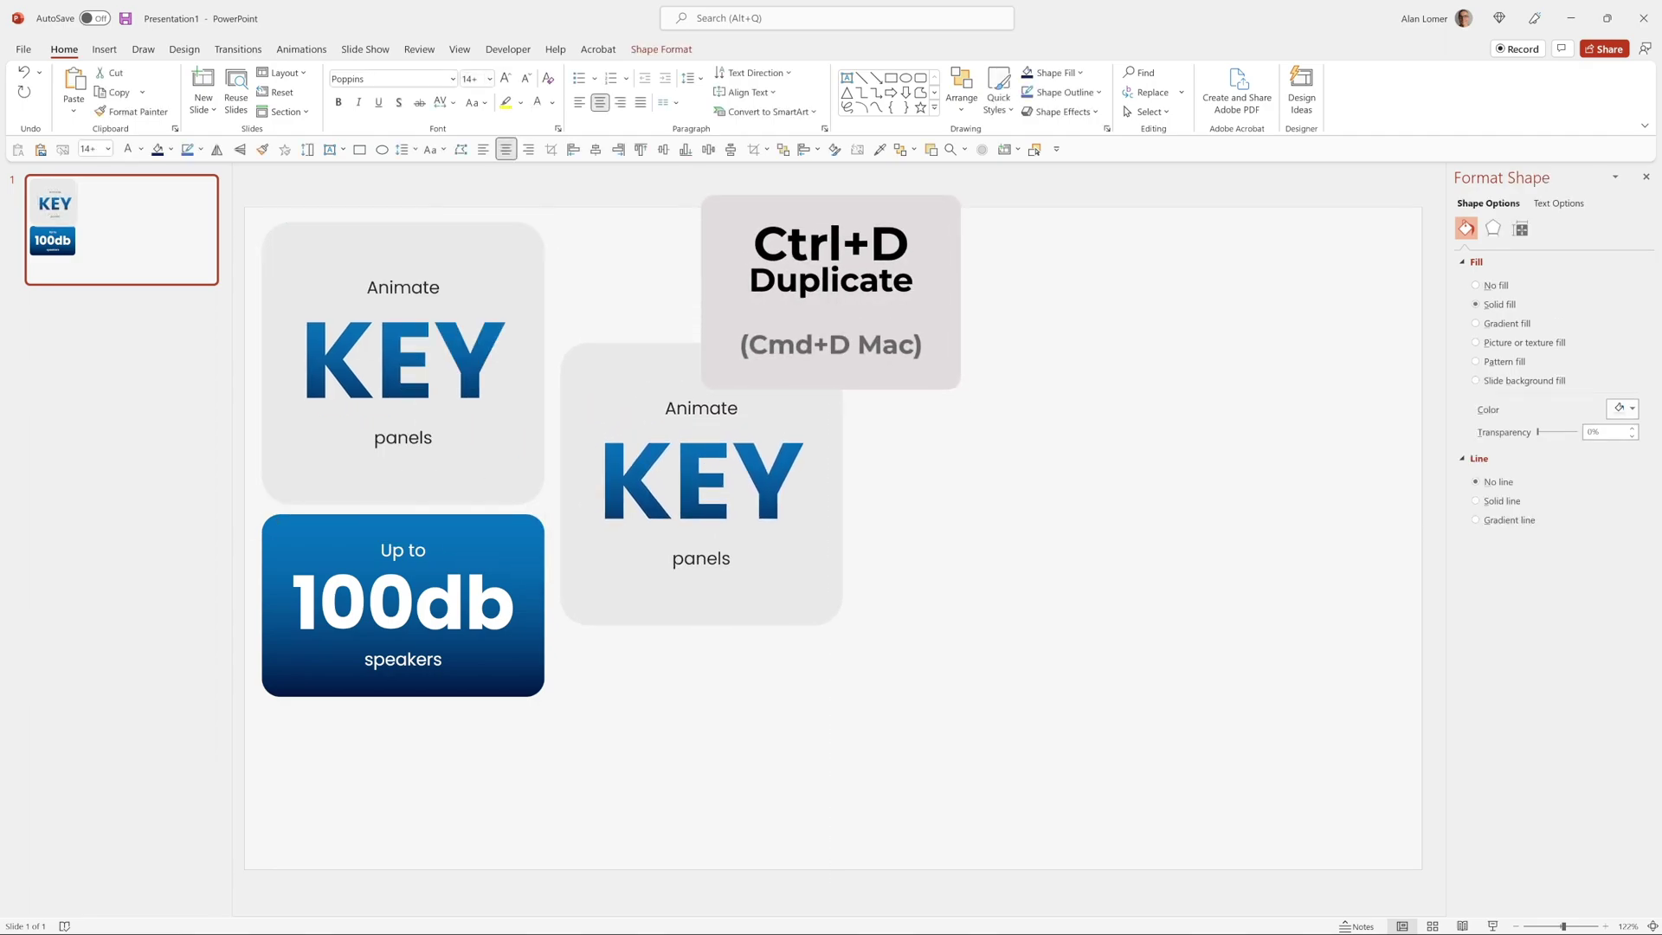
{"action": "left_click", "coordinate": [1521, 228]}
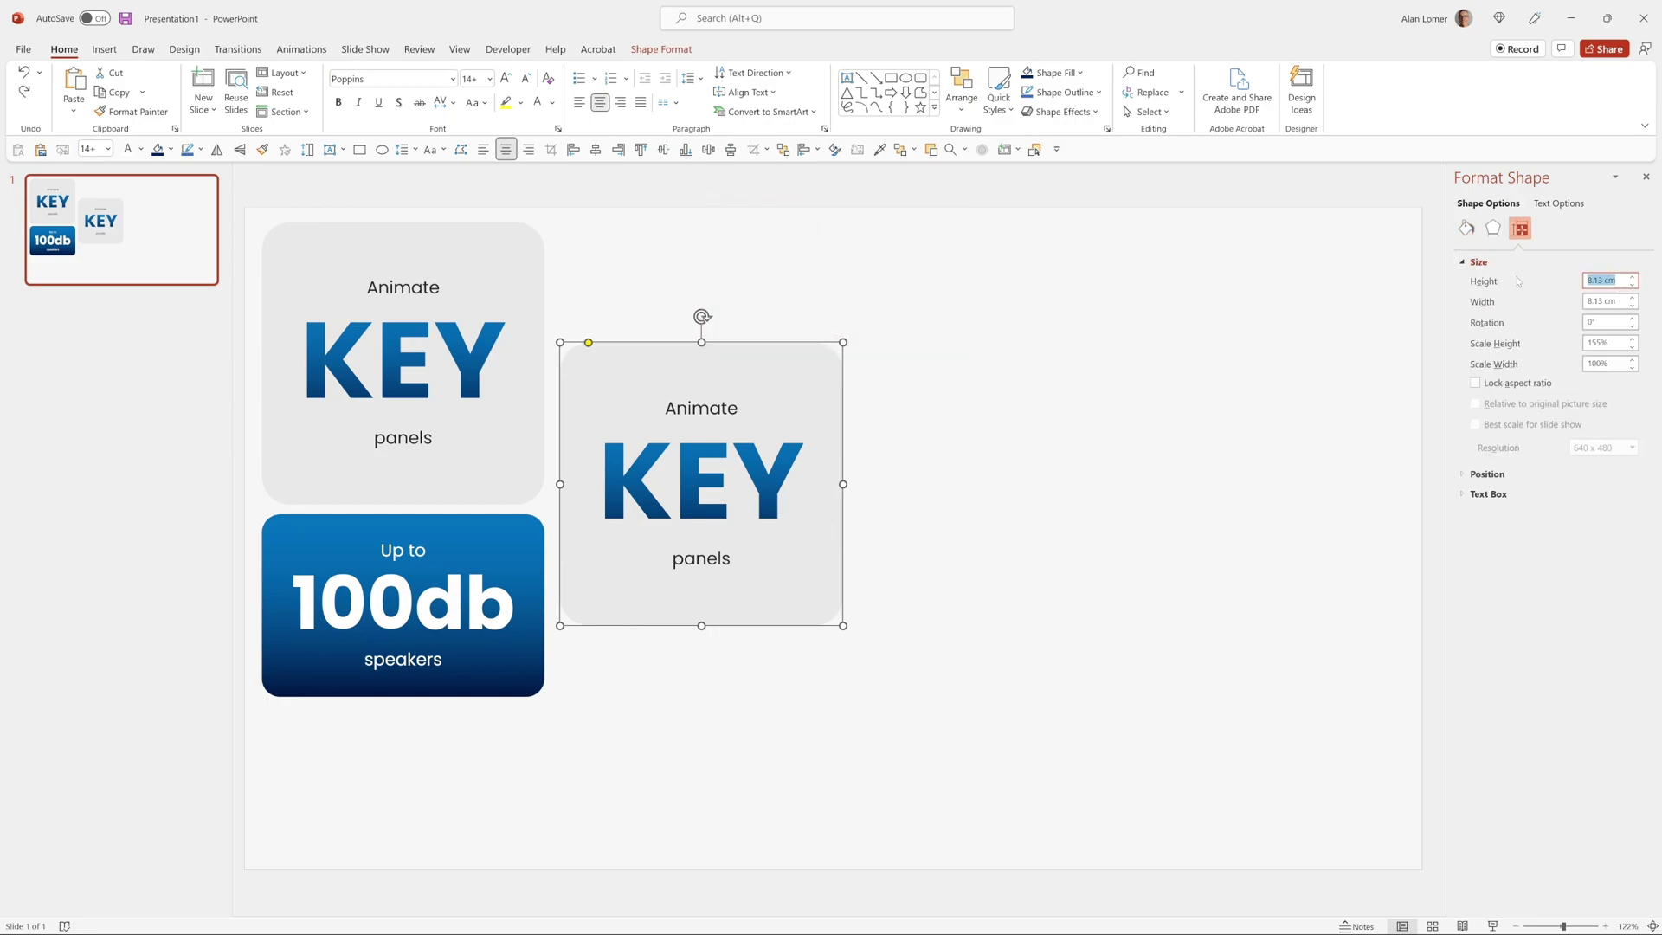
{"action": "type", "text": "6.28"}
{"action": "key", "text": "Tab"}
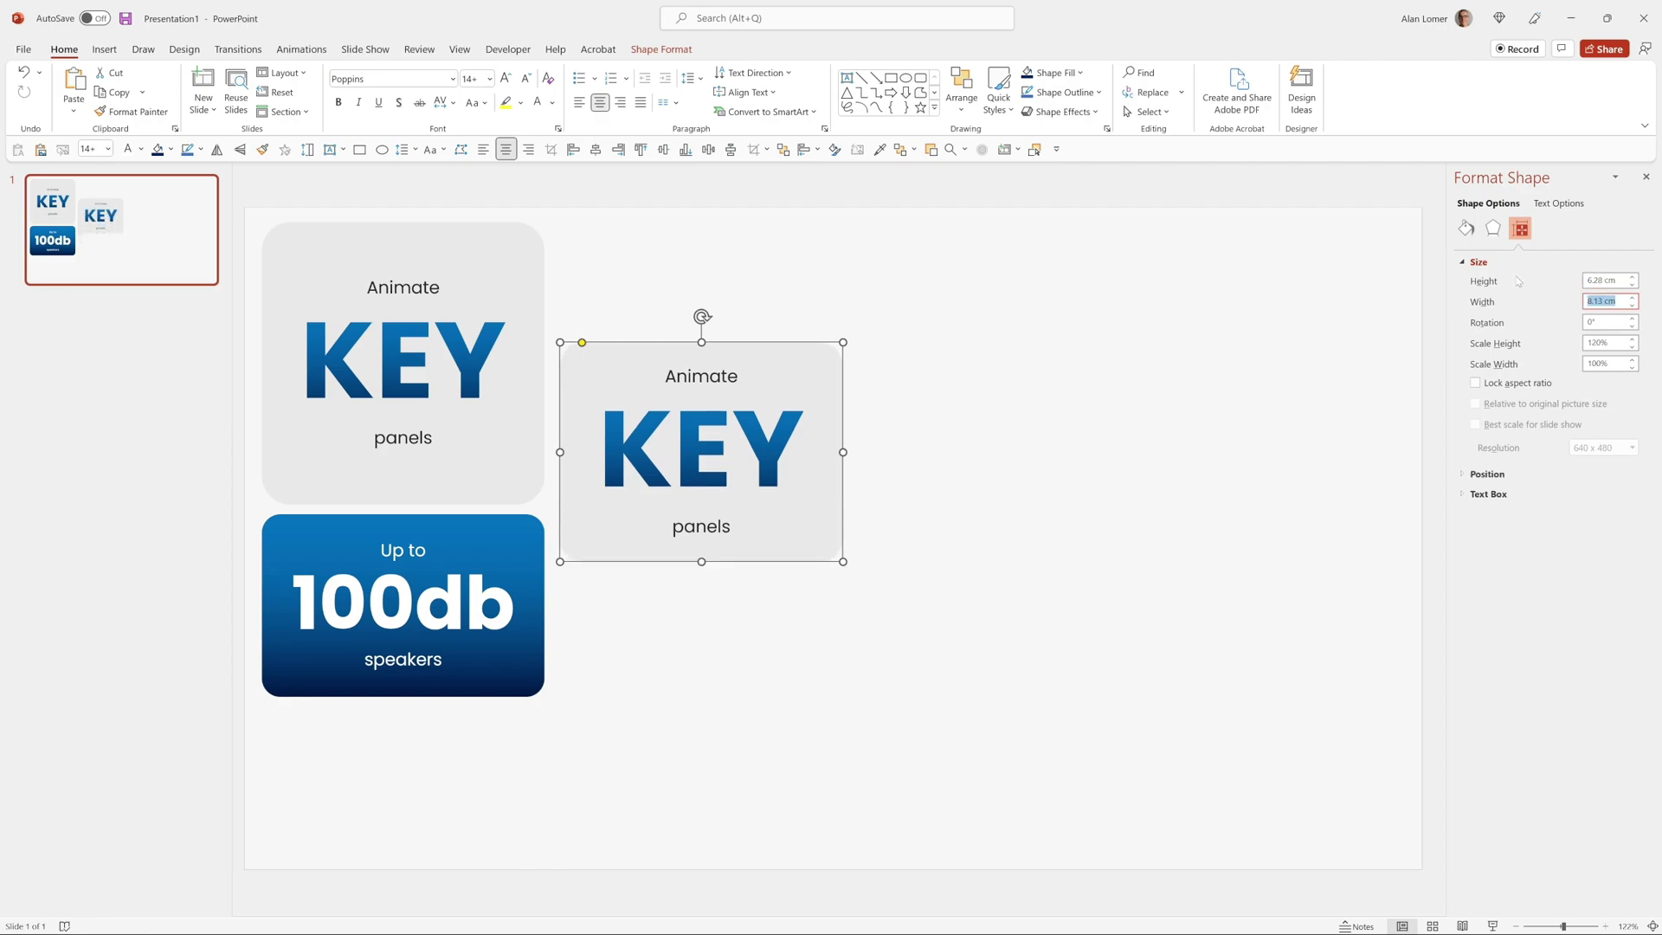
{"action": "type", "text": "15.52"}
{"action": "key", "text": "Return"}
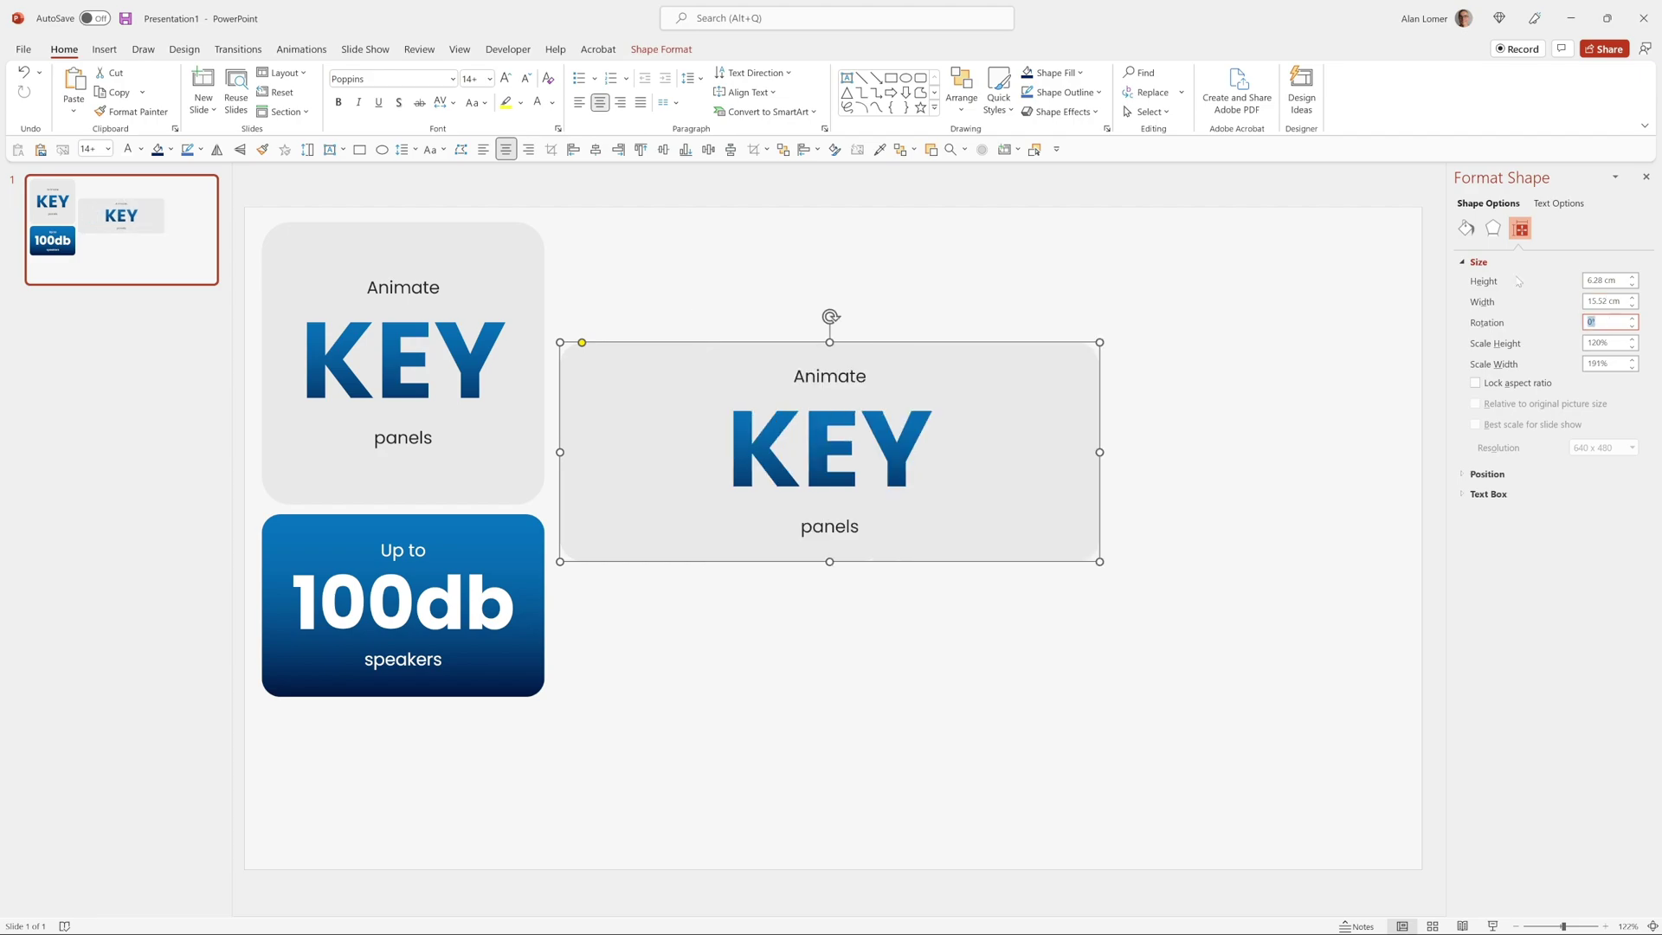
Clear all text from the wide panel and centre it vertically on the slide
{"action": "key", "text": "ctrl+a"}
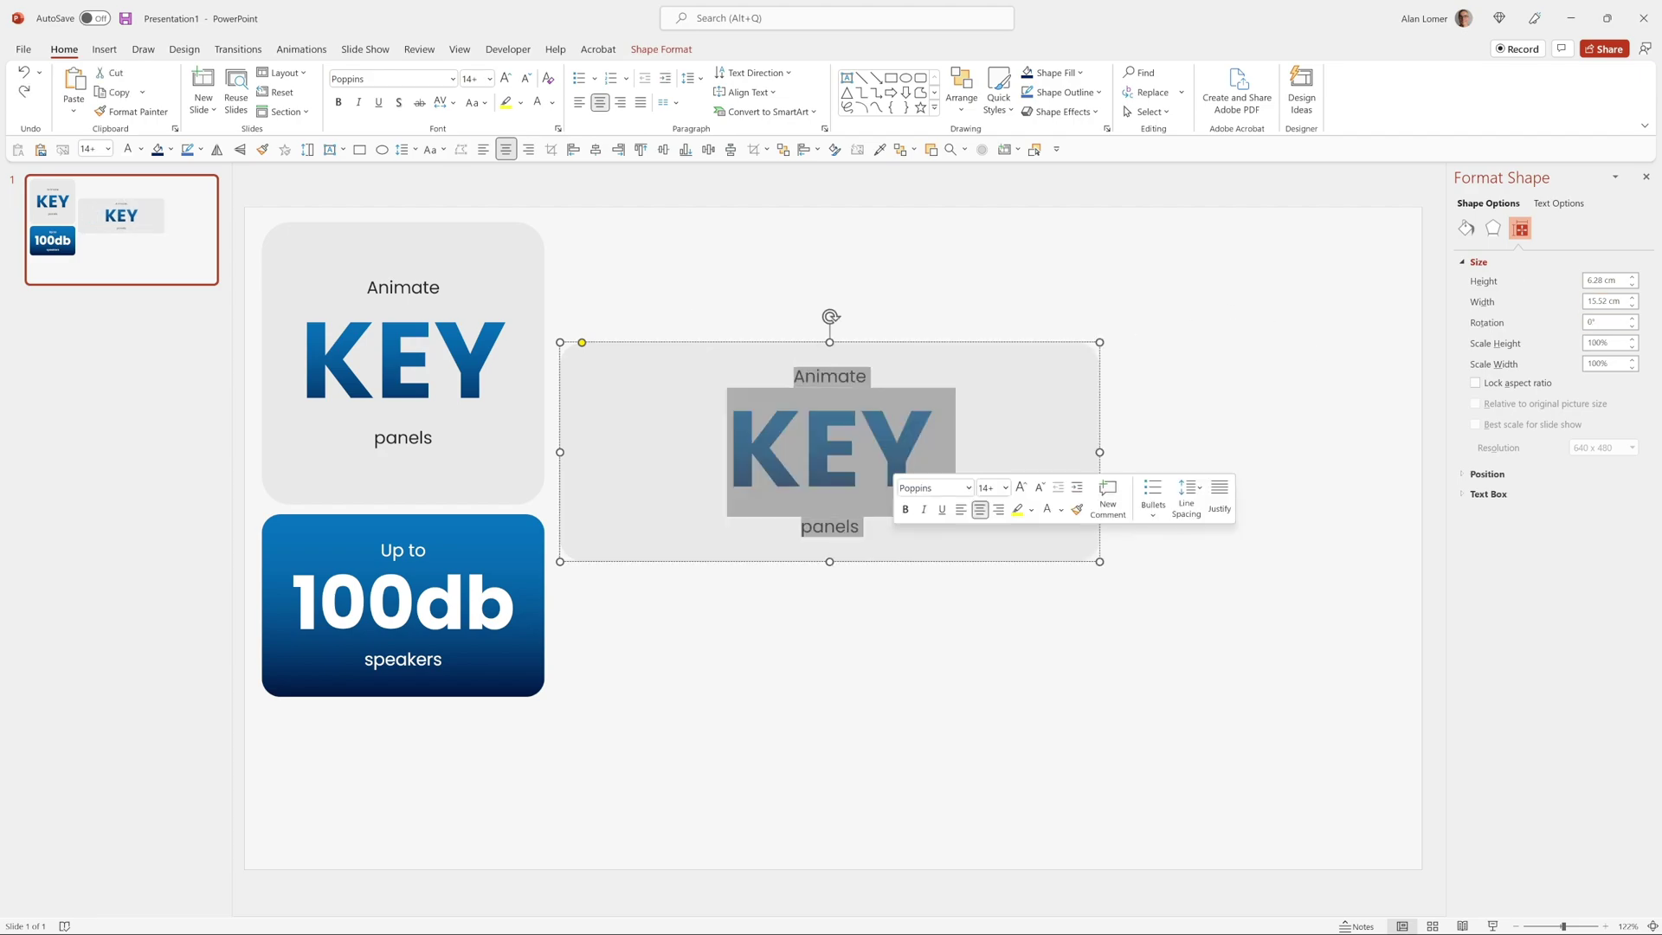
{"action": "key", "text": "Delete"}
{"action": "key", "text": "Escape"}
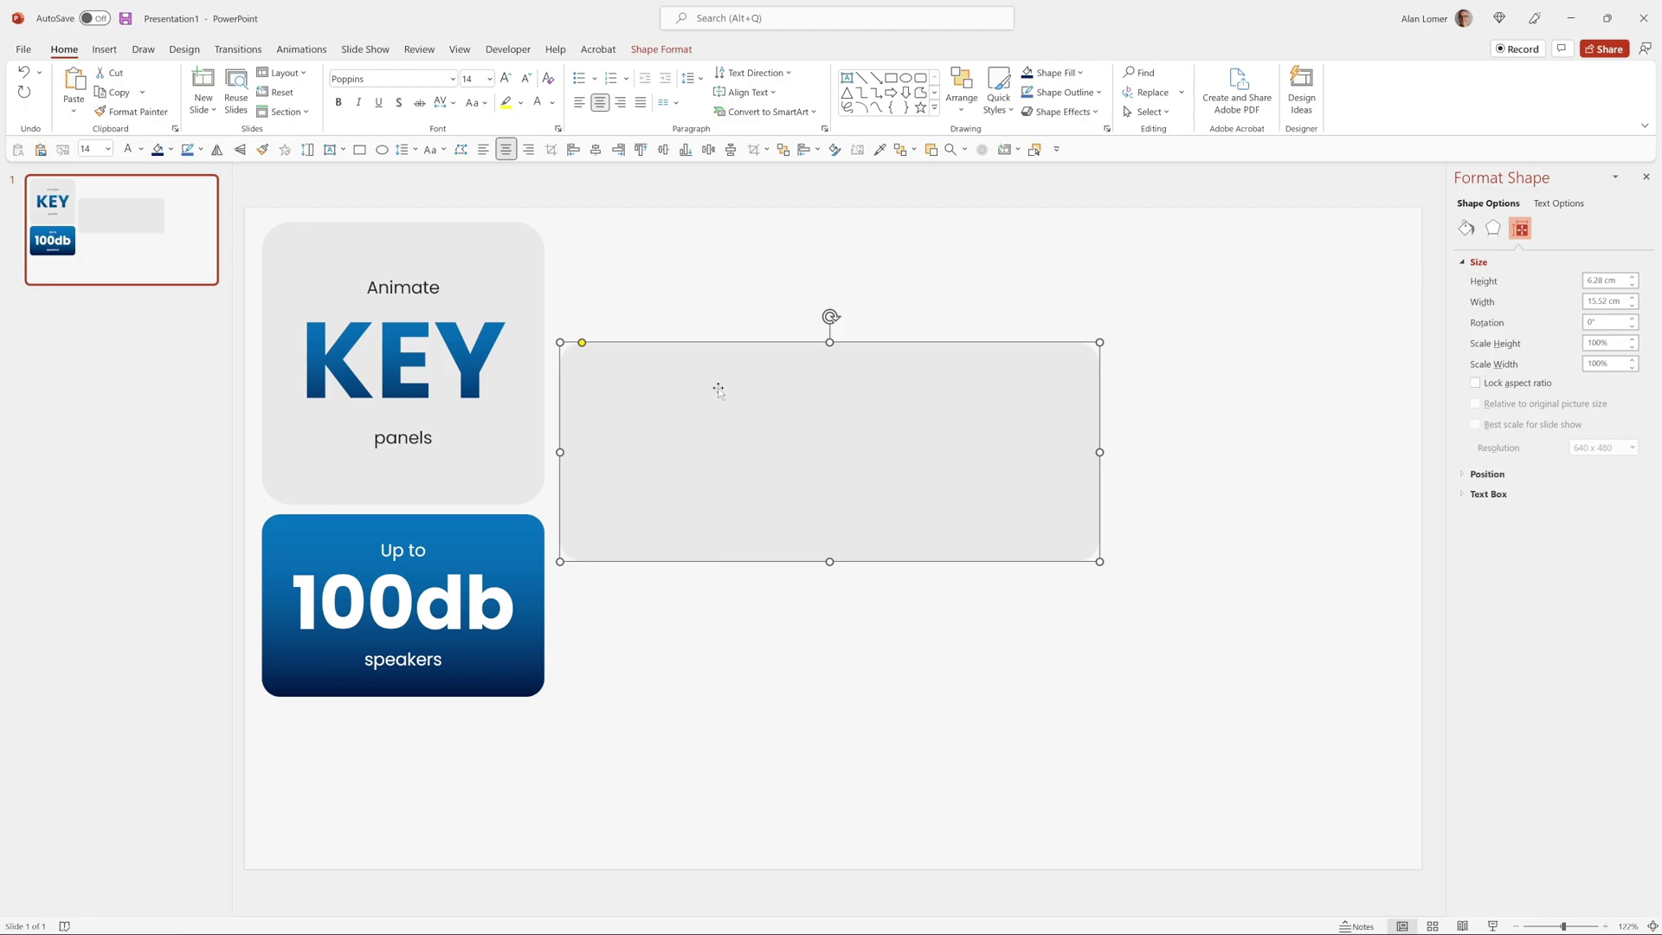
{"action": "left_click", "coordinate": [664, 150]}
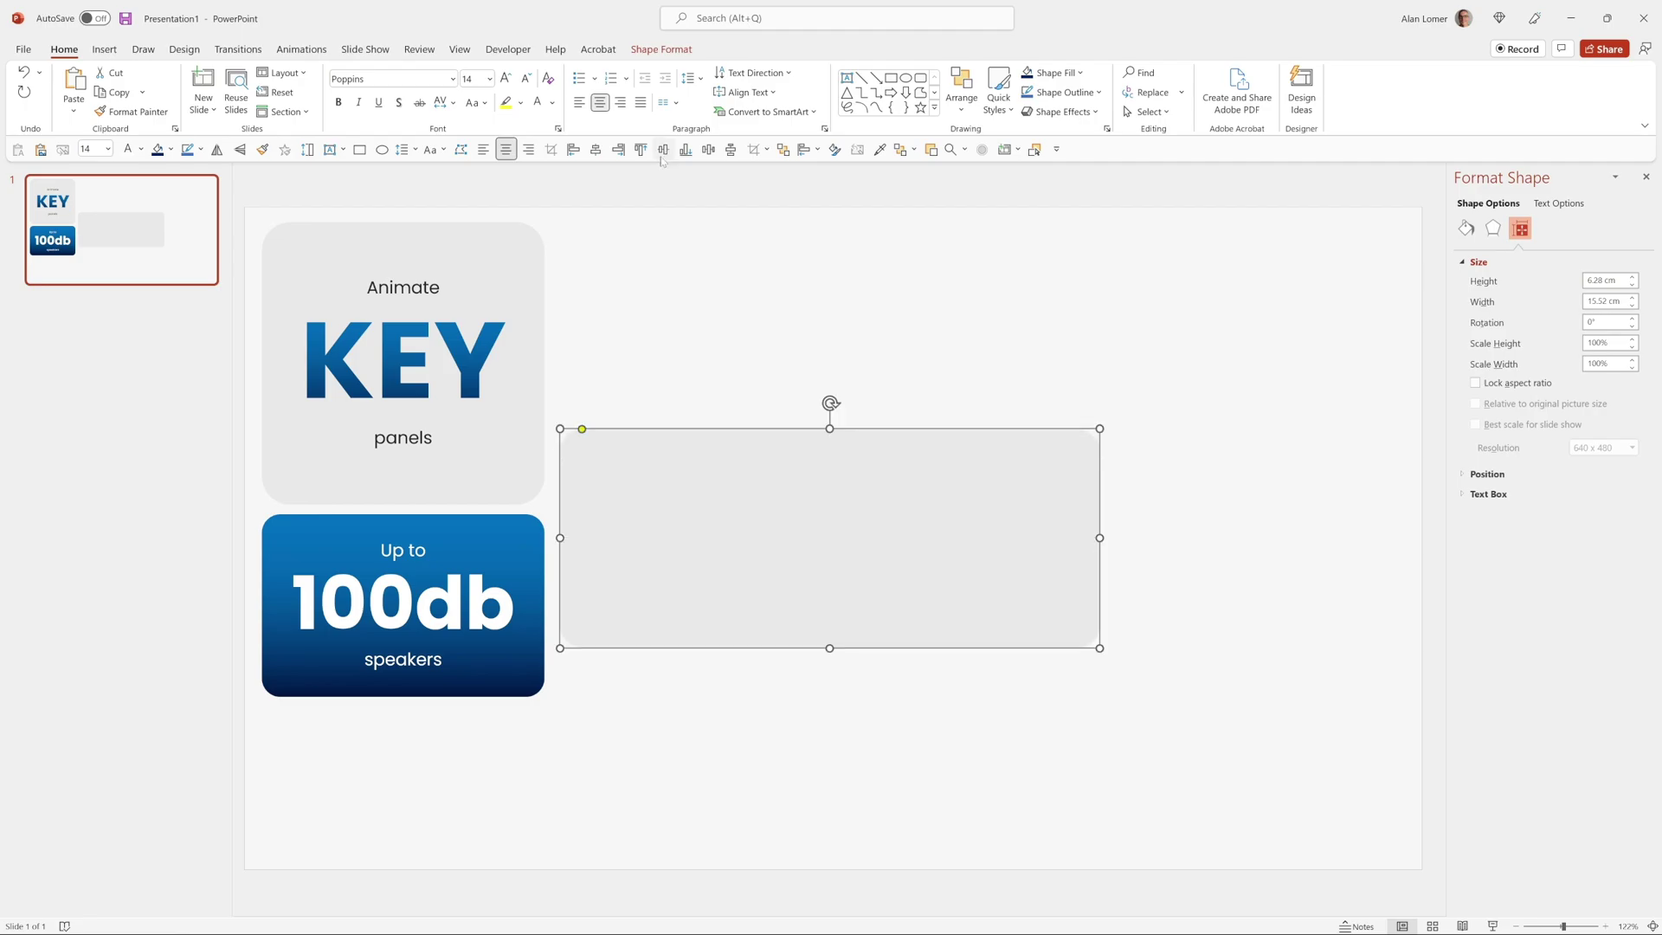
Insert the stock keyboard illustration found by searching 'keyboard' in Illustrations
{"action": "left_click", "coordinate": [105, 51]}
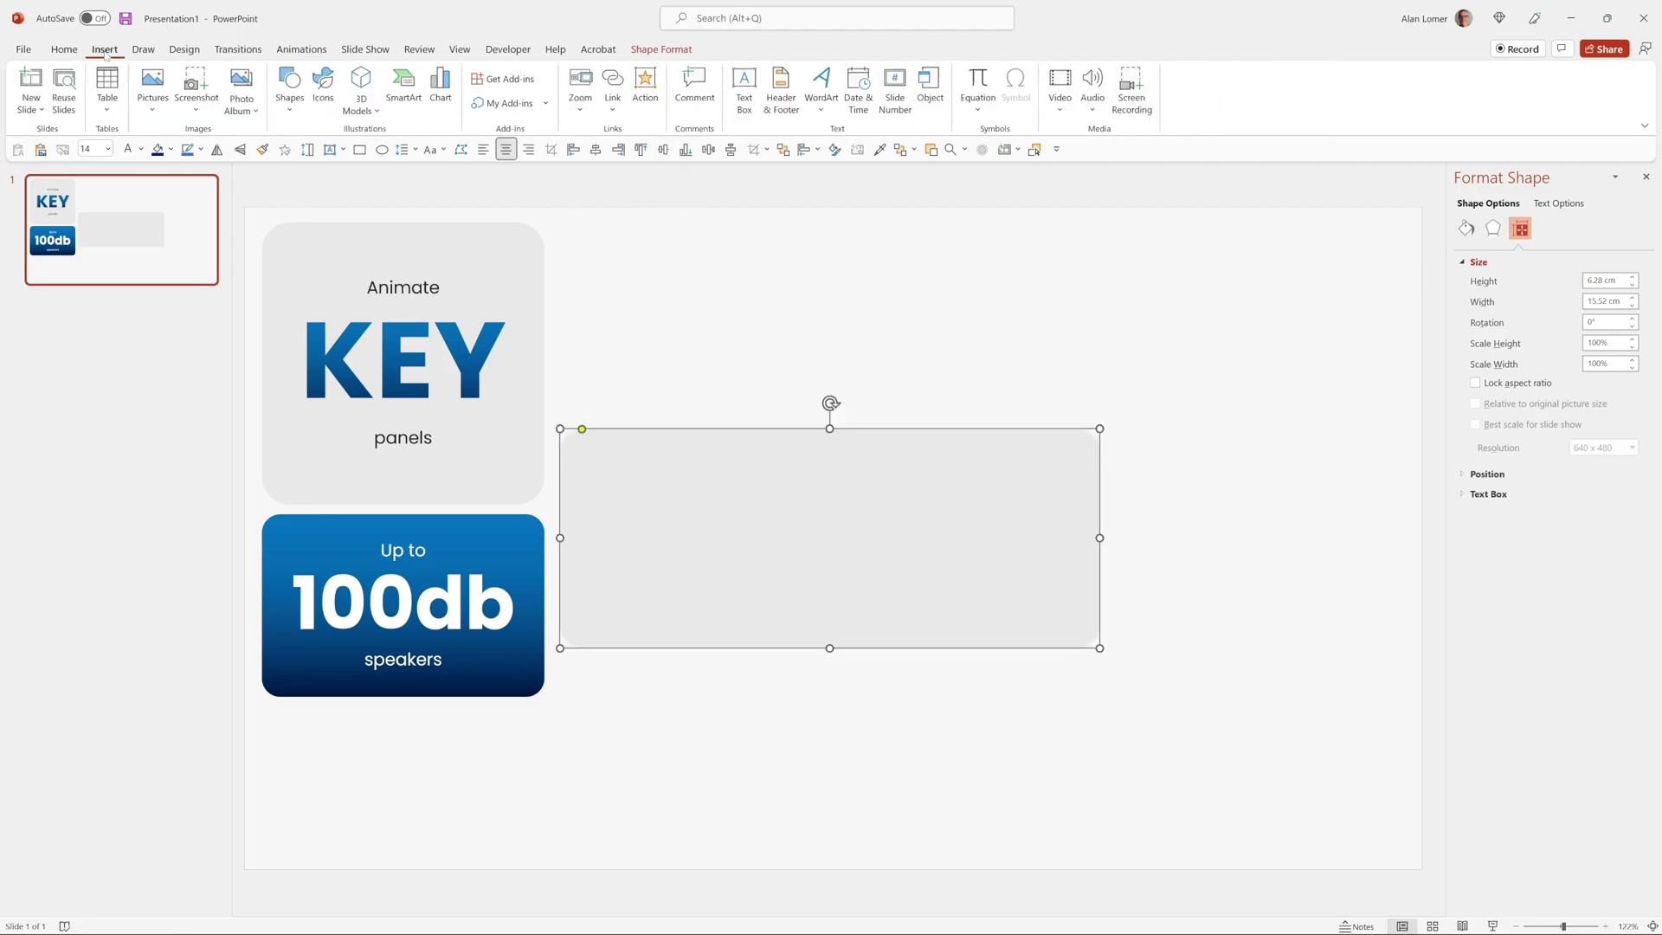
{"action": "left_click", "coordinate": [328, 95]}
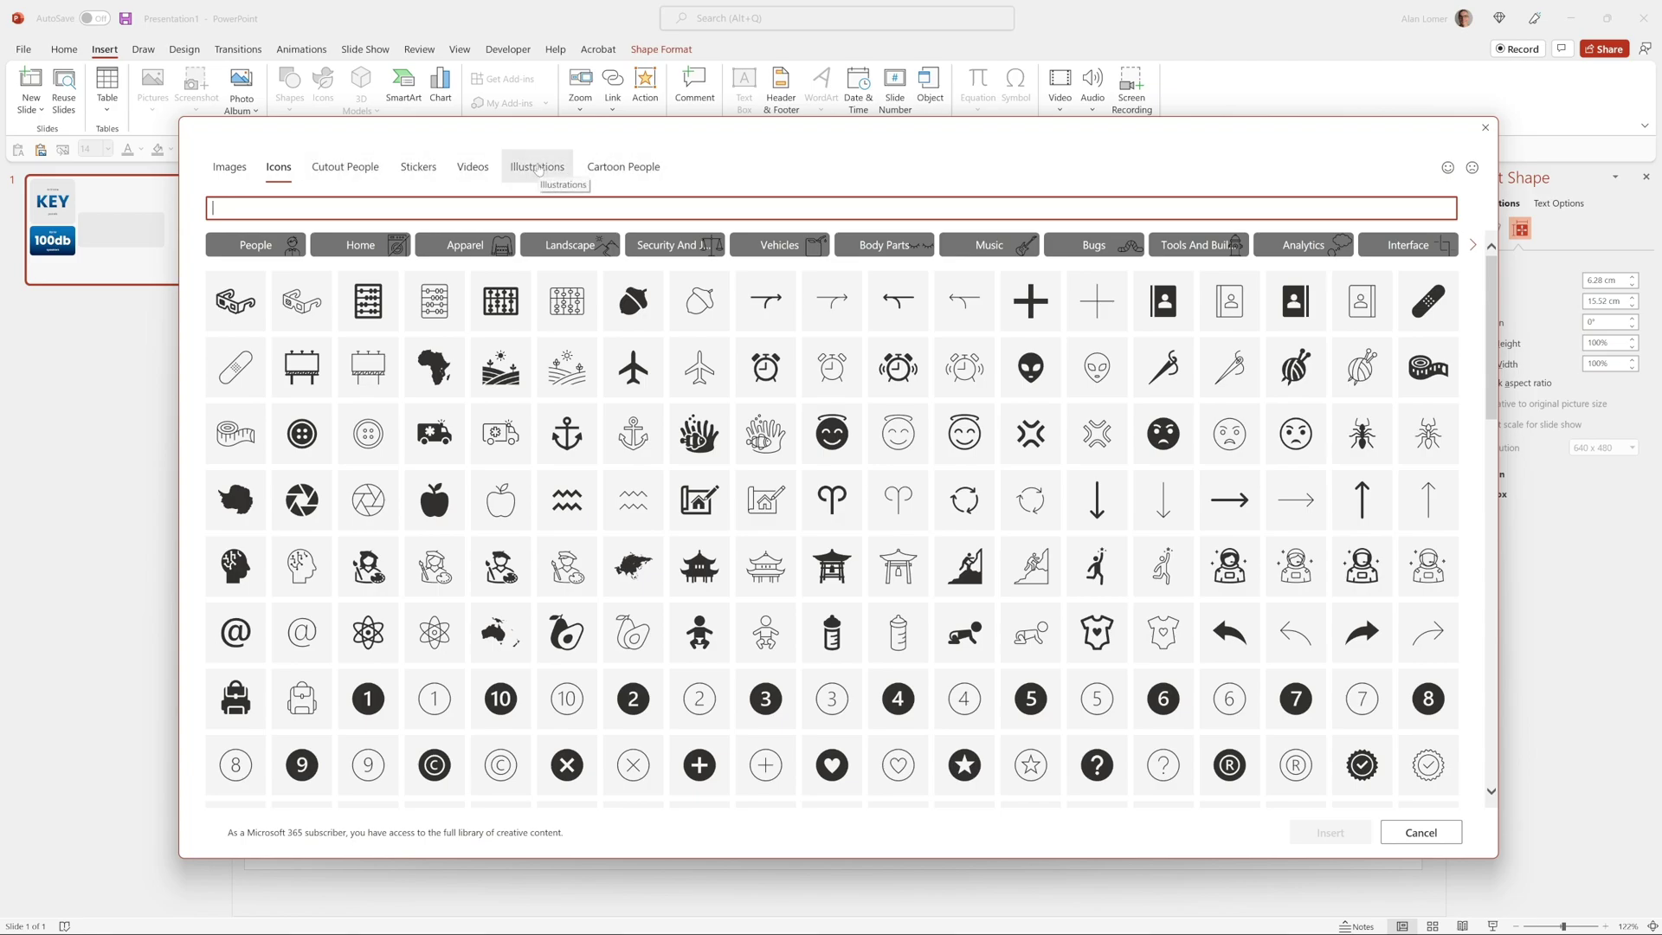
{"action": "left_click", "coordinate": [538, 167]}
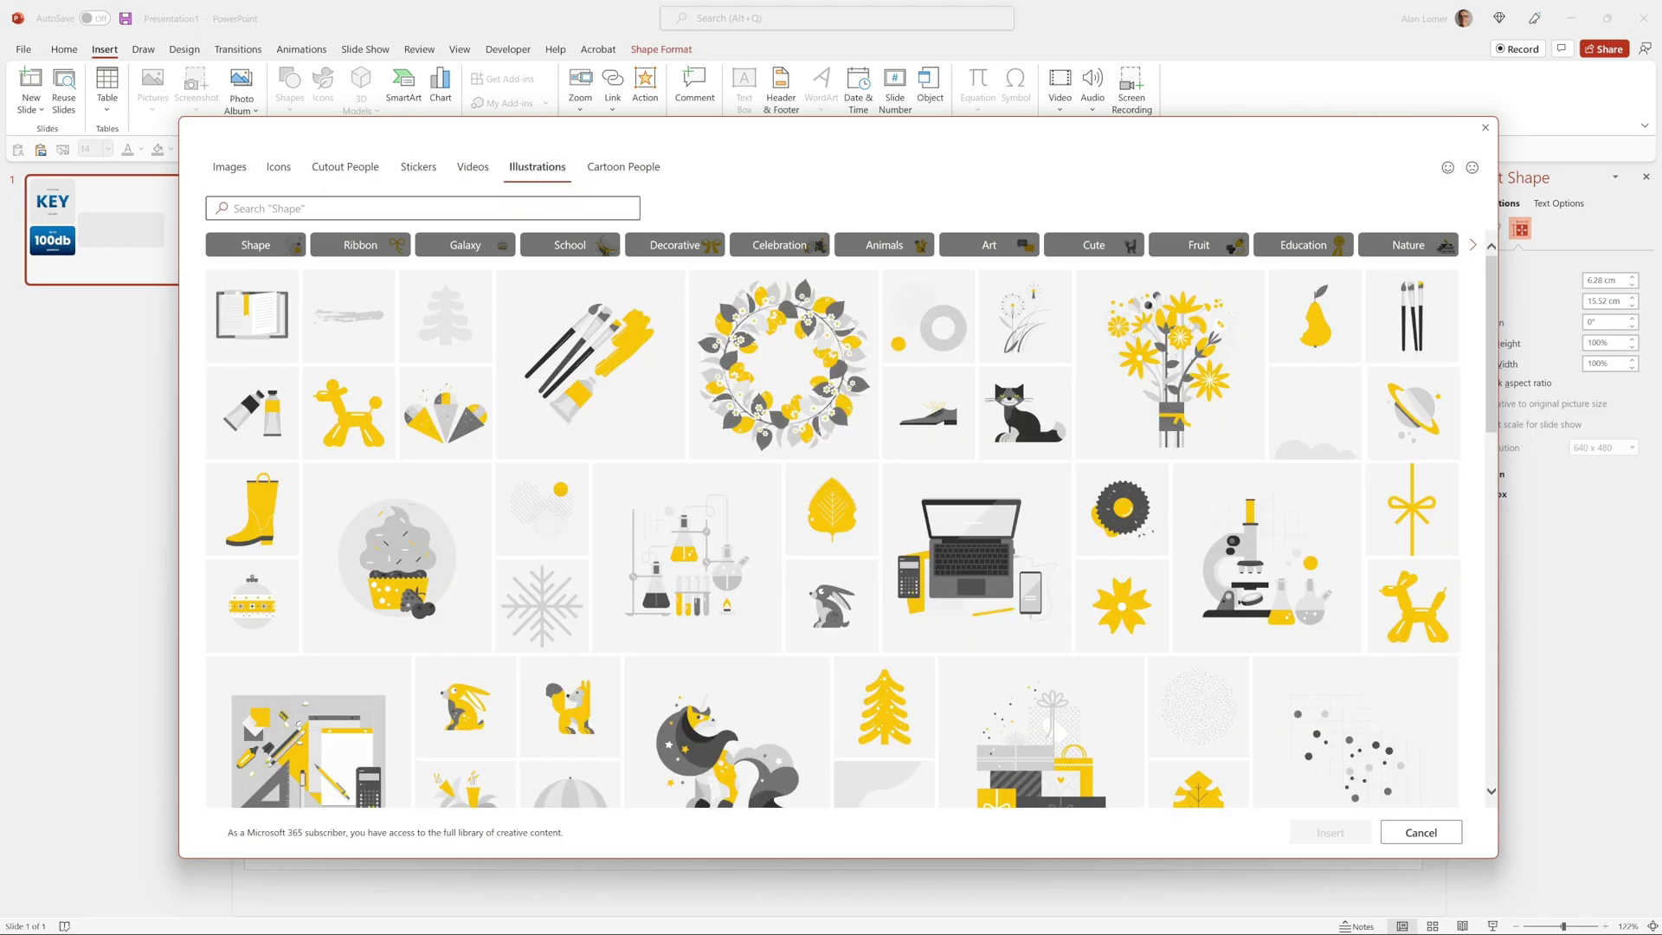
{"action": "left_click", "coordinate": [504, 209]}
{"action": "type", "text": "keybo"}
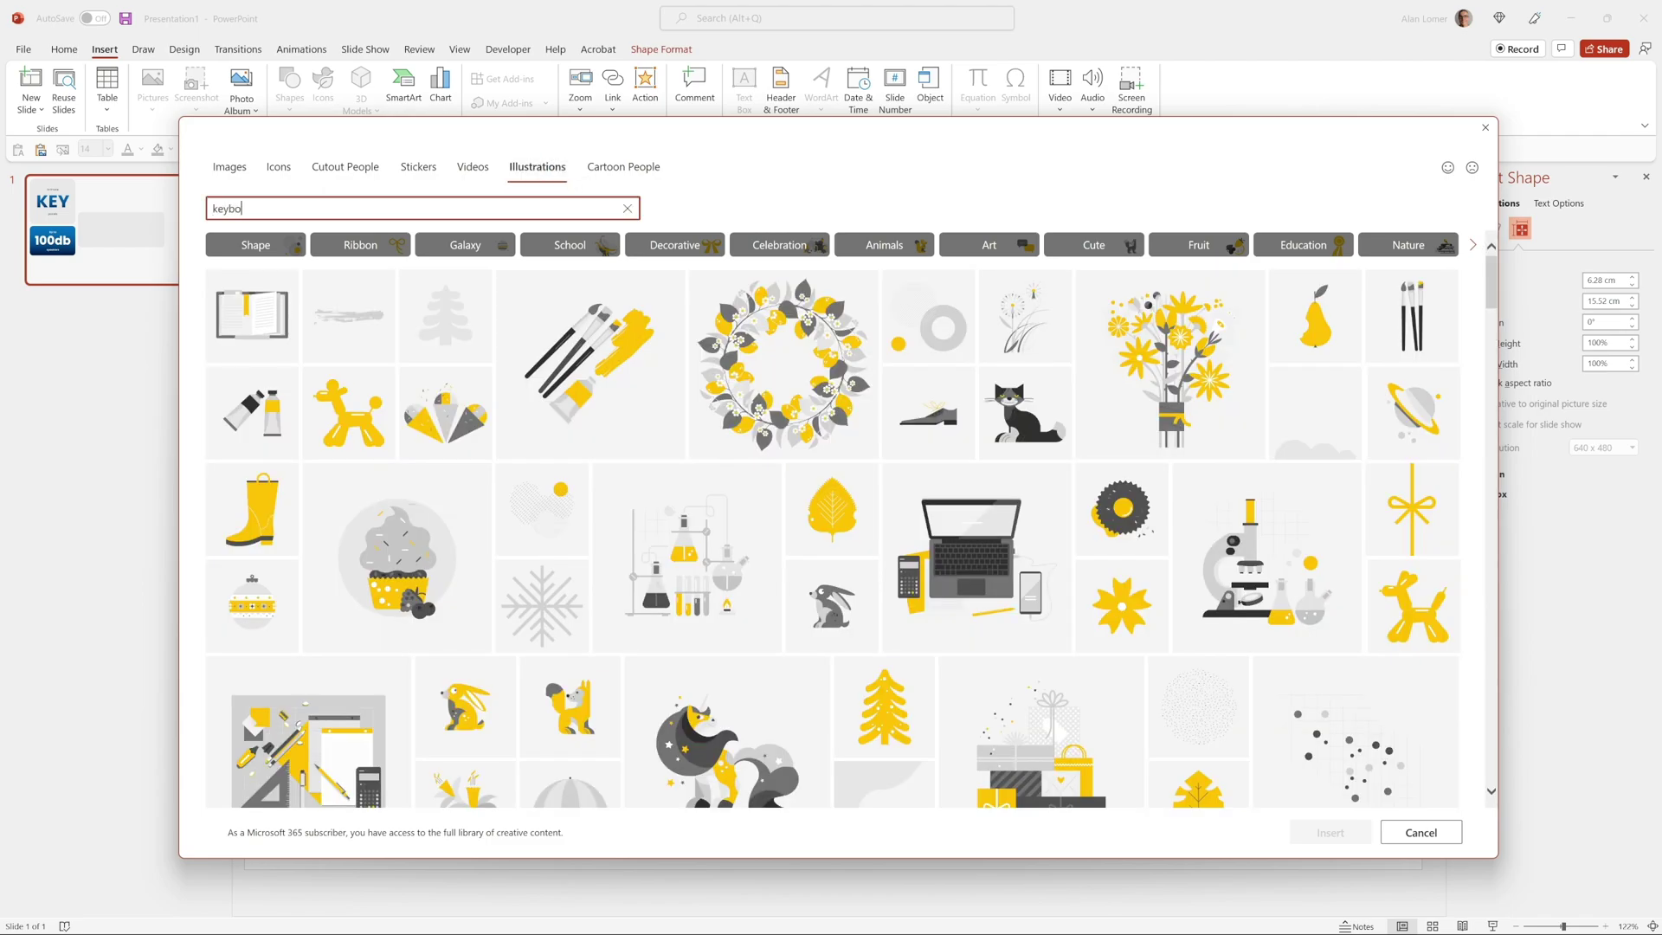
{"action": "type", "text": "ard"}
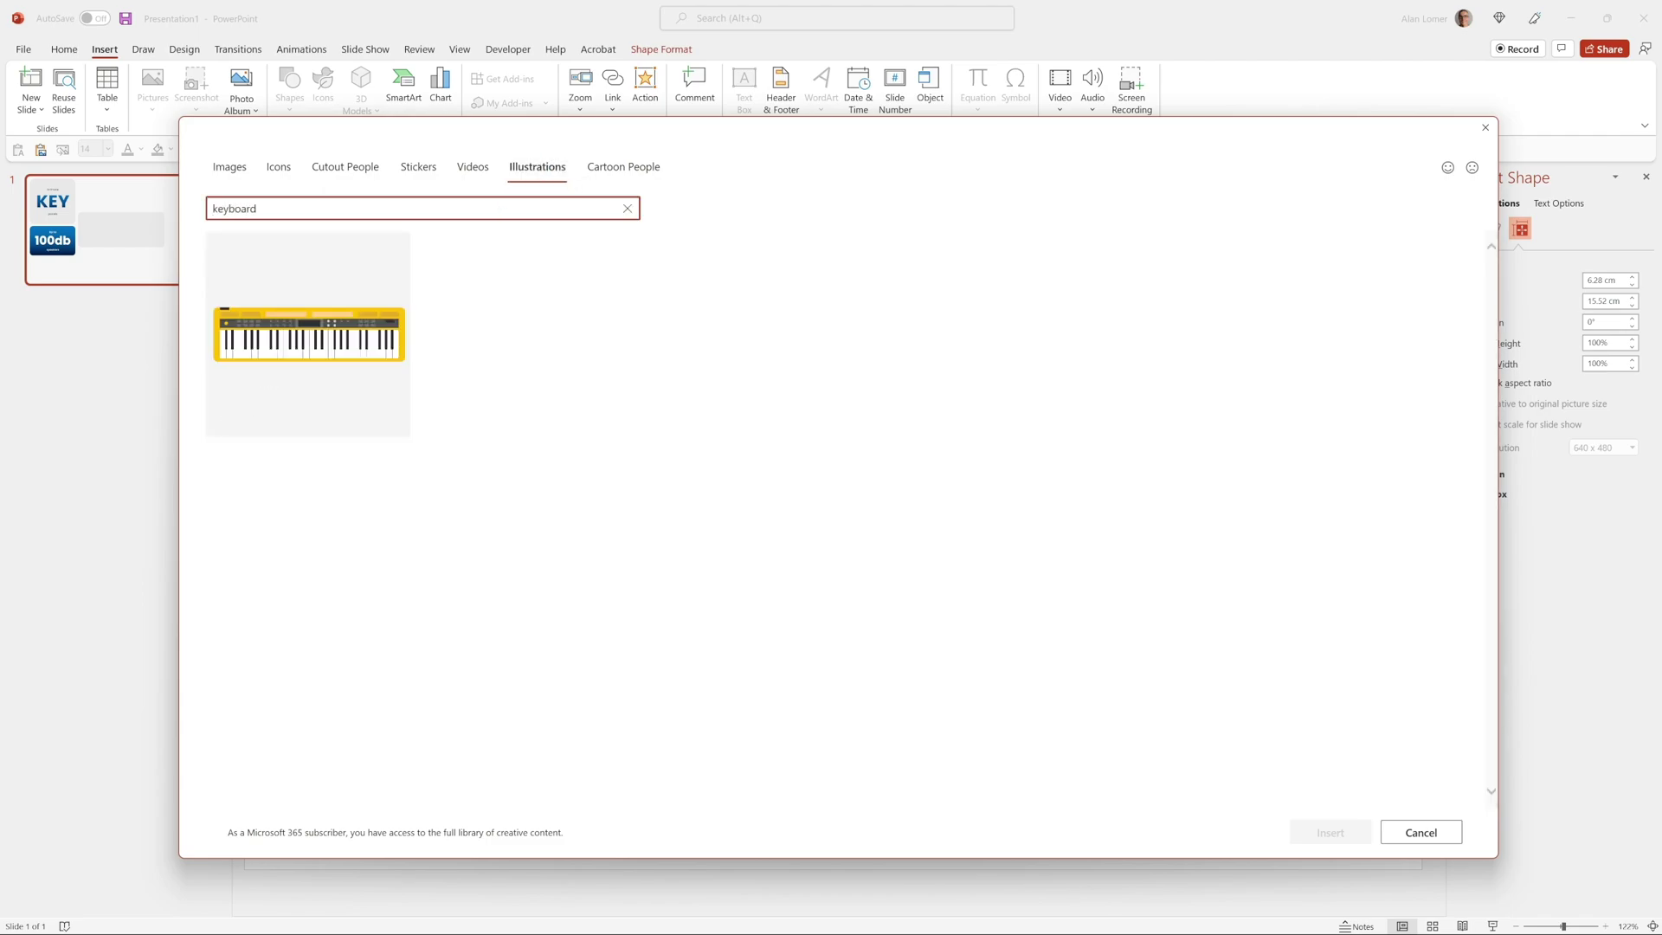
{"action": "left_click", "coordinate": [293, 374]}
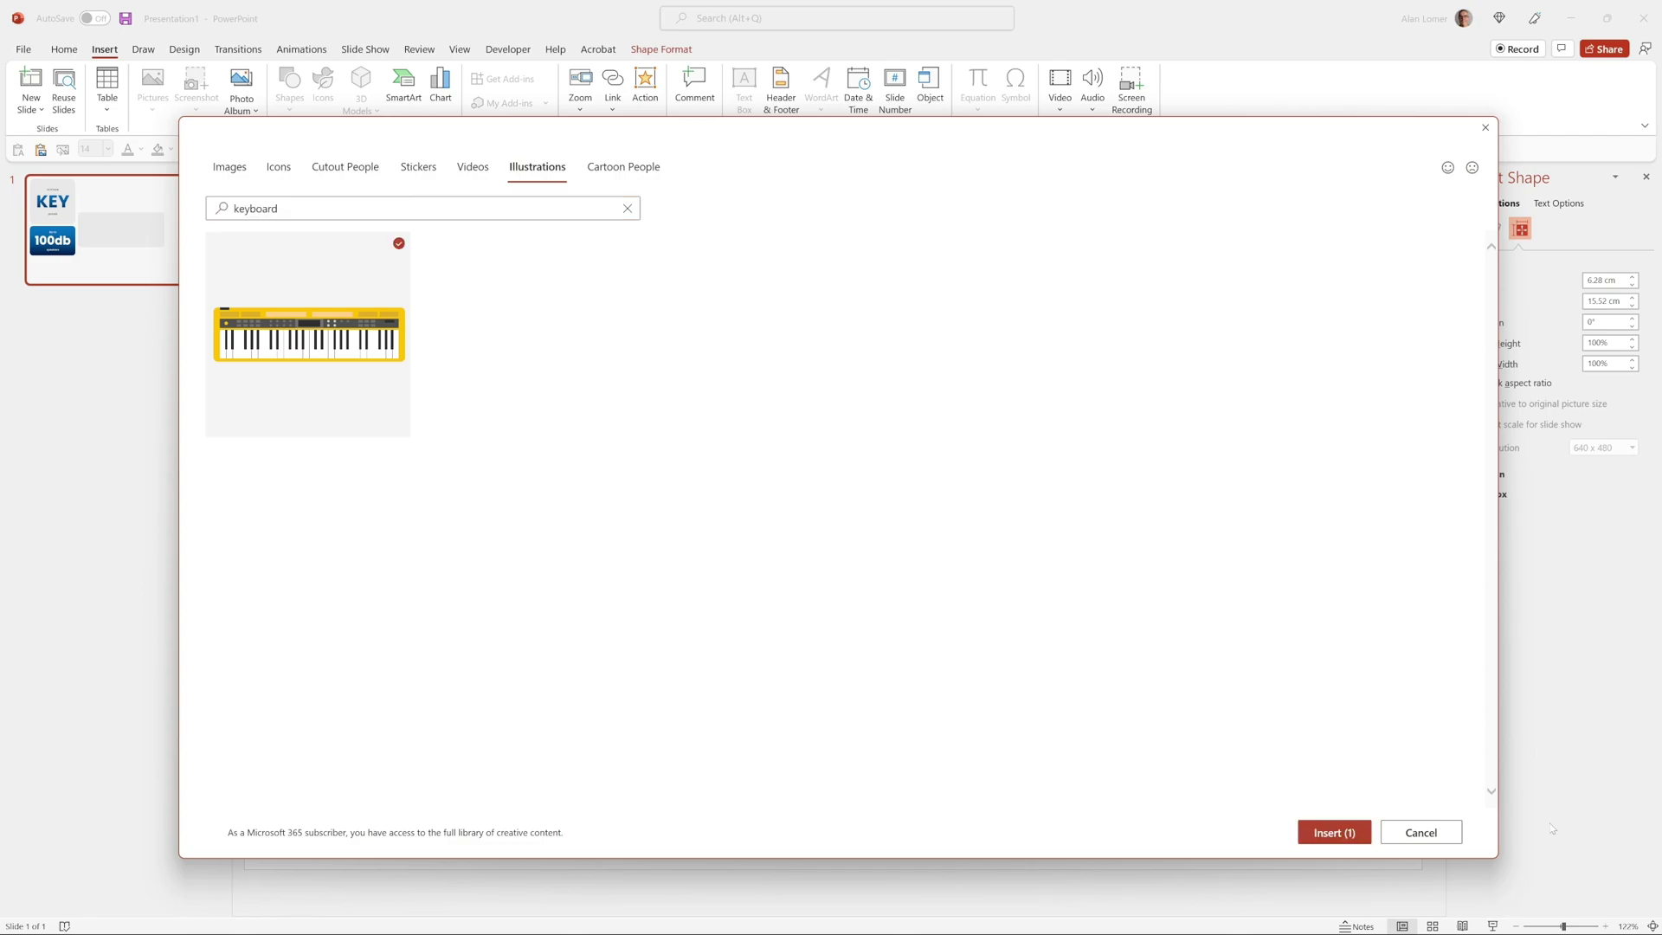
{"action": "left_click", "coordinate": [1371, 844]}
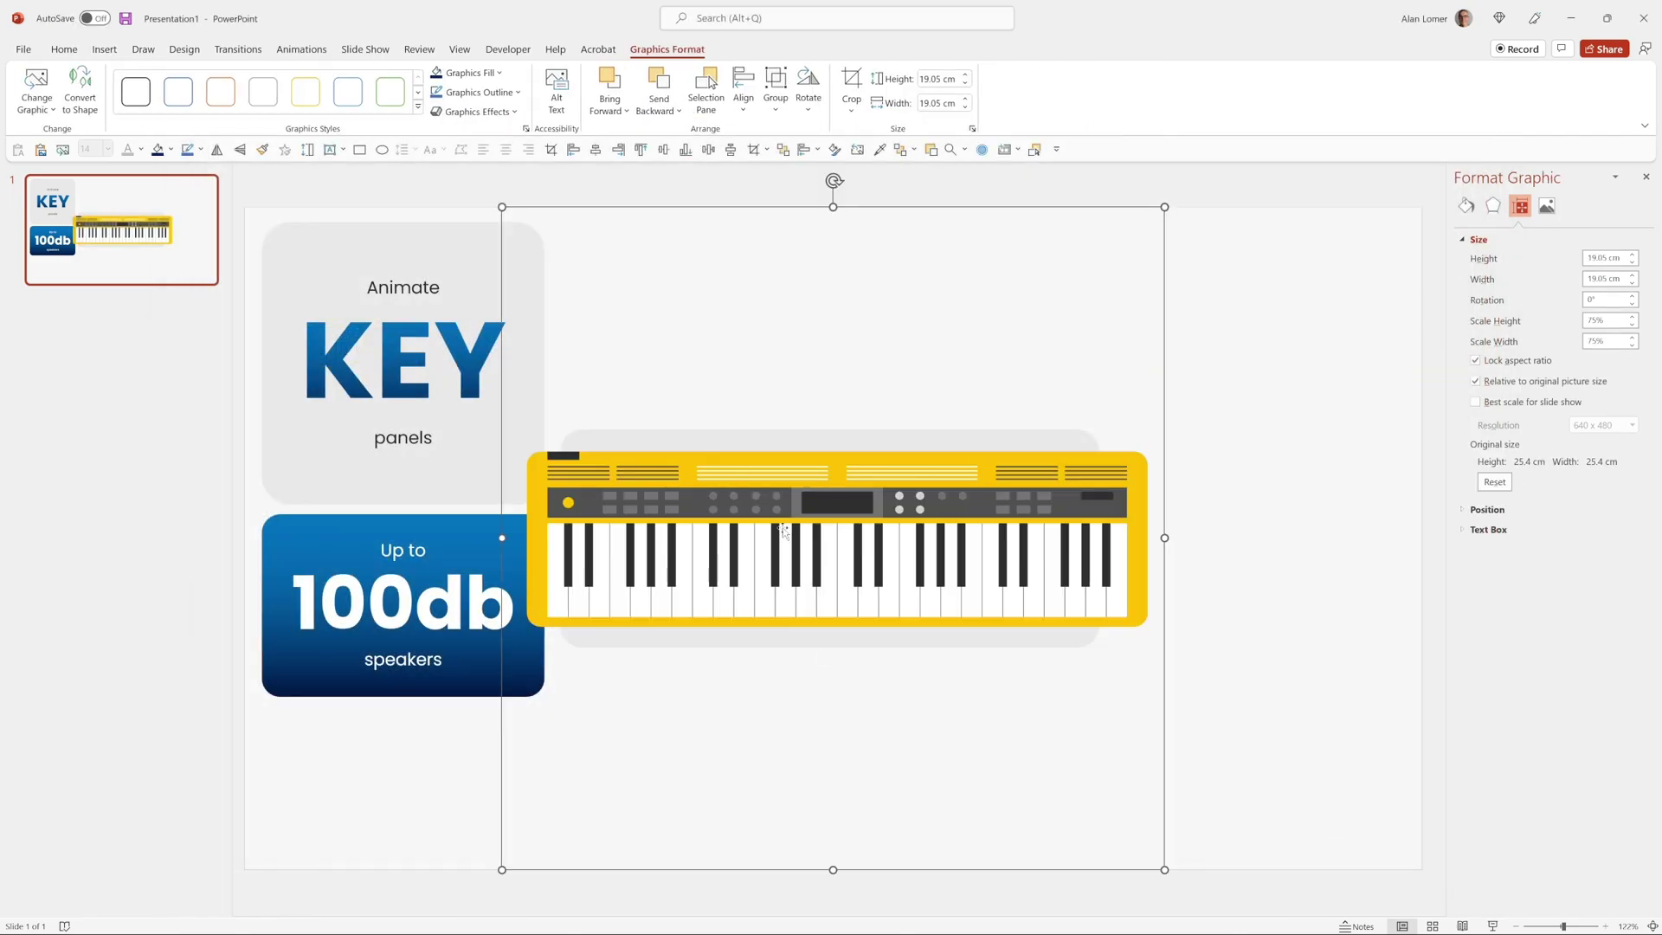
Recolour the keyboard illustration blue and shrink it to 11.47 cm
{"action": "left_click", "coordinate": [64, 50]}
{"action": "left_click", "coordinate": [1079, 73]}
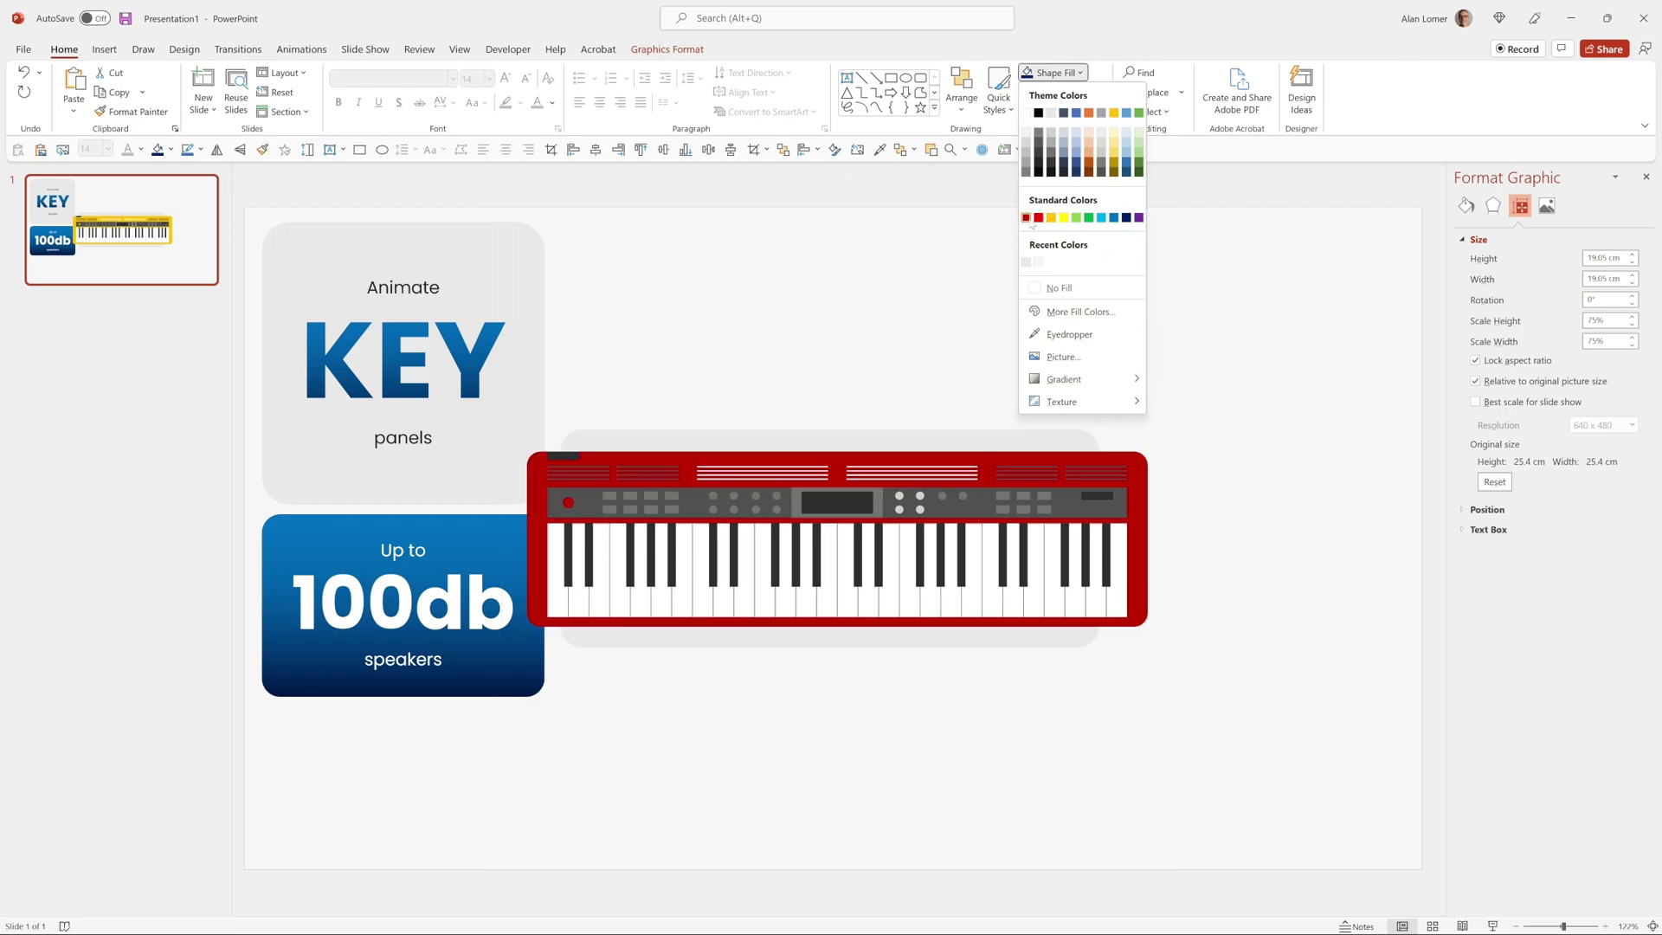
{"action": "left_click", "coordinate": [1114, 217]}
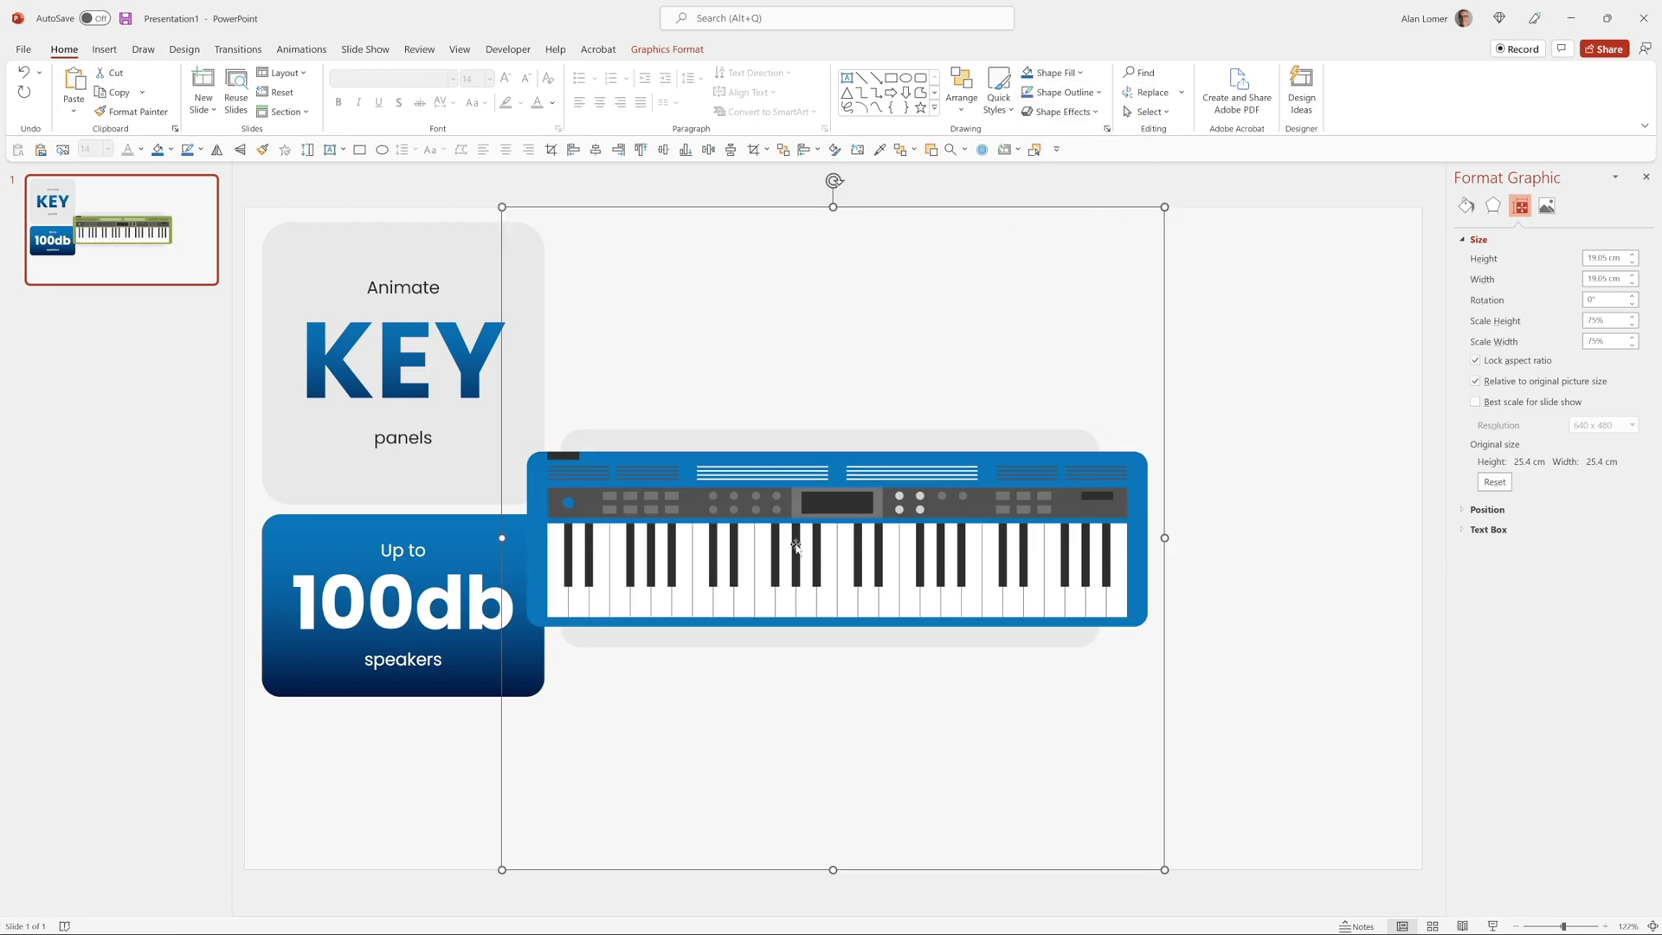
{"action": "left_click_drag", "start_coordinate": [1164, 870], "coordinate": [1068, 771]}
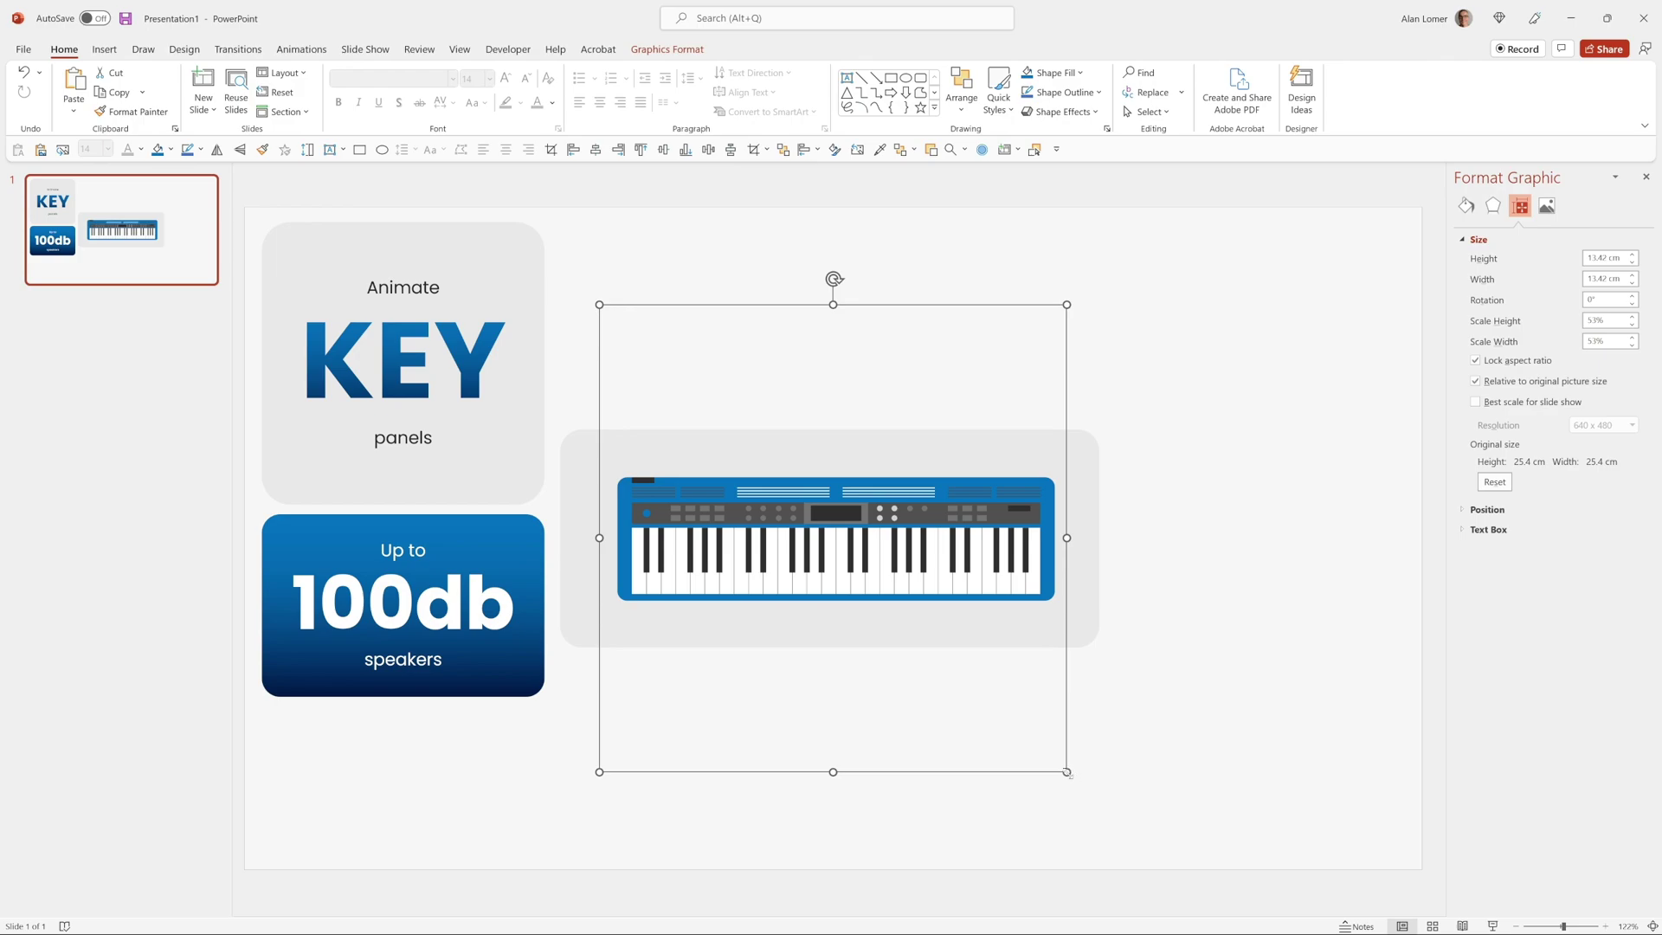
{"action": "left_click_drag", "start_coordinate": [1068, 773], "coordinate": [1078, 782]}
Centre the keyboard on the wide grey panel and group the two together
{"action": "left_click", "coordinate": [1095, 459], "text": "shift"}
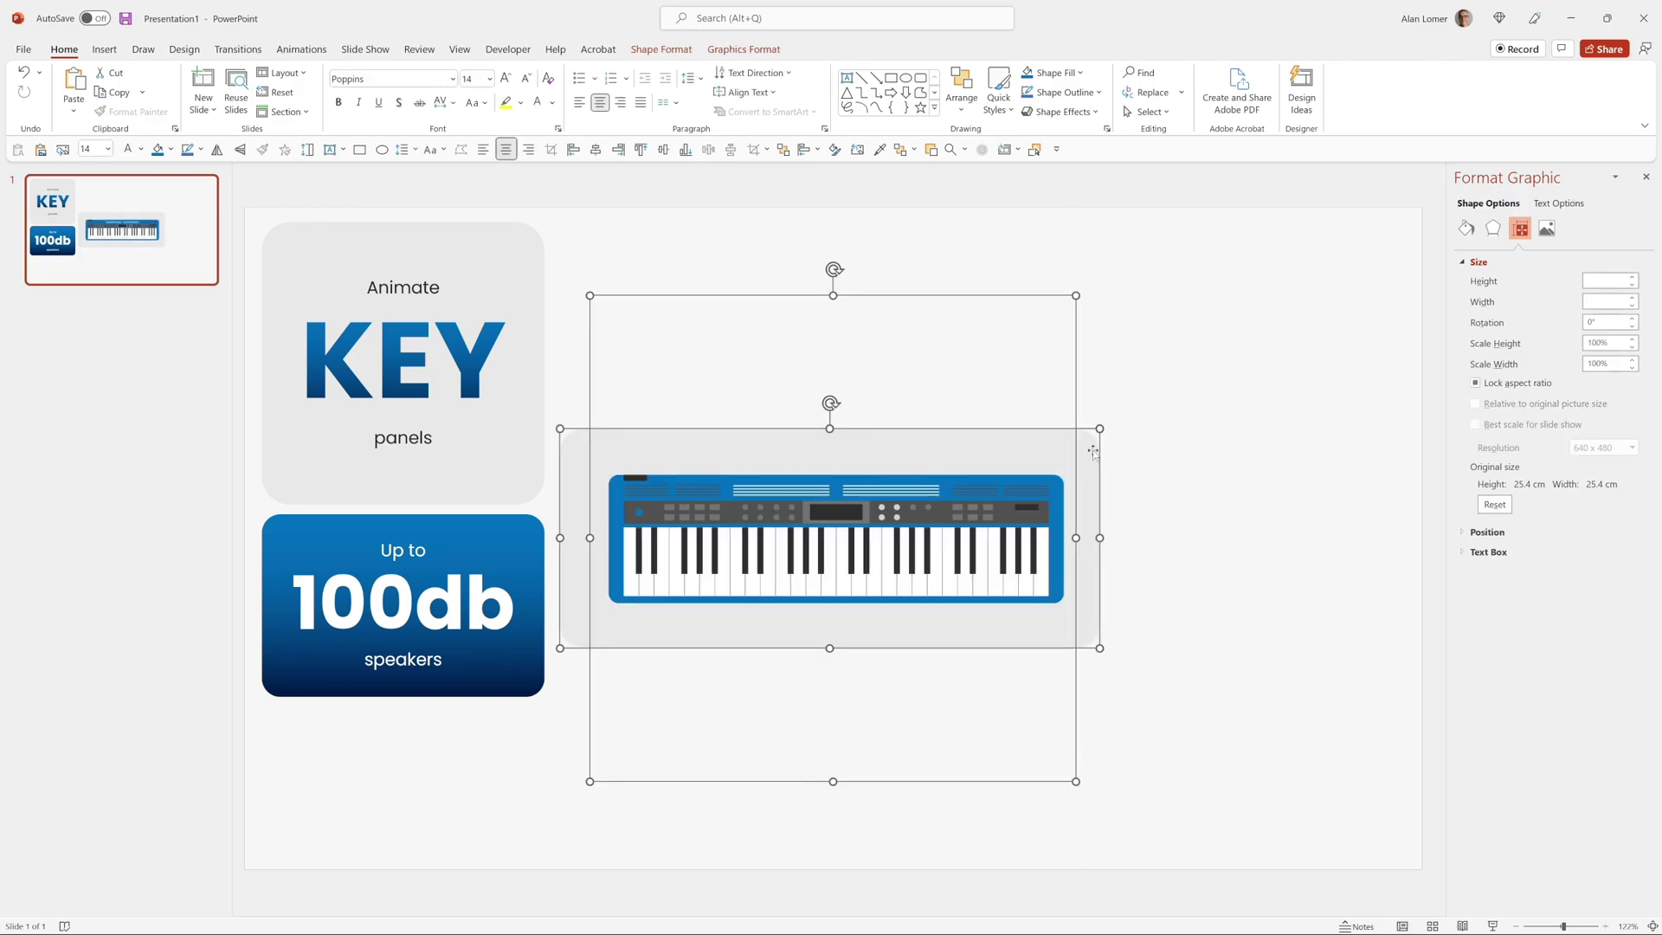
{"action": "left_click", "coordinate": [596, 150]}
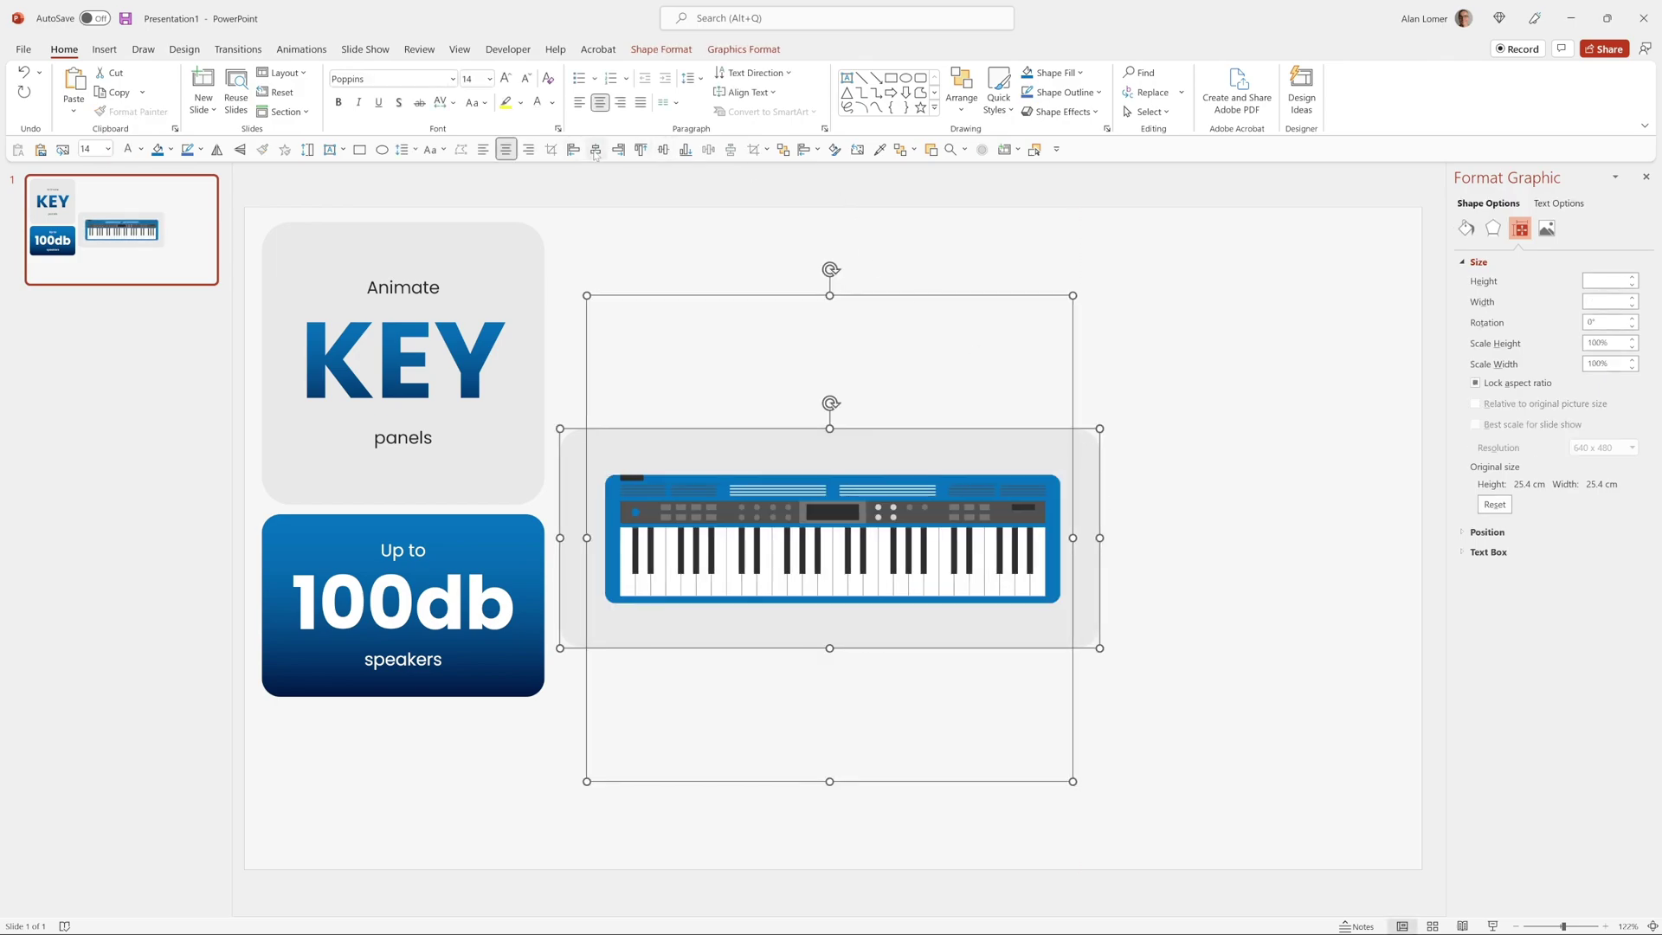
{"action": "key", "text": "ctrl+g"}
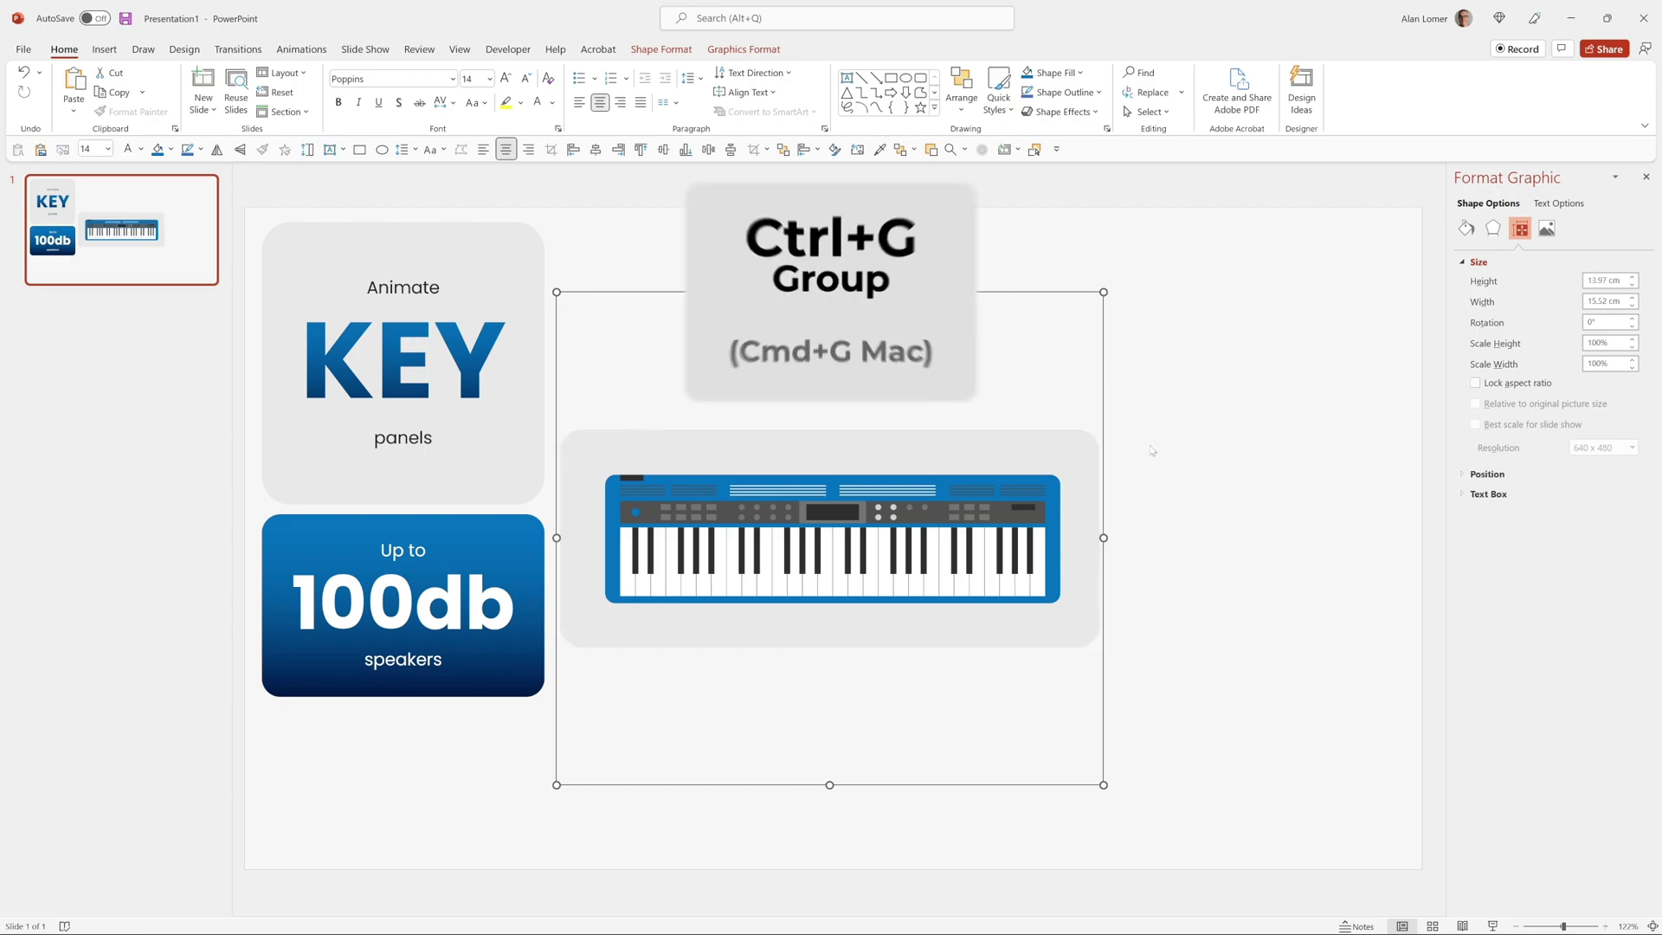
{"action": "left_click", "coordinate": [1172, 521]}
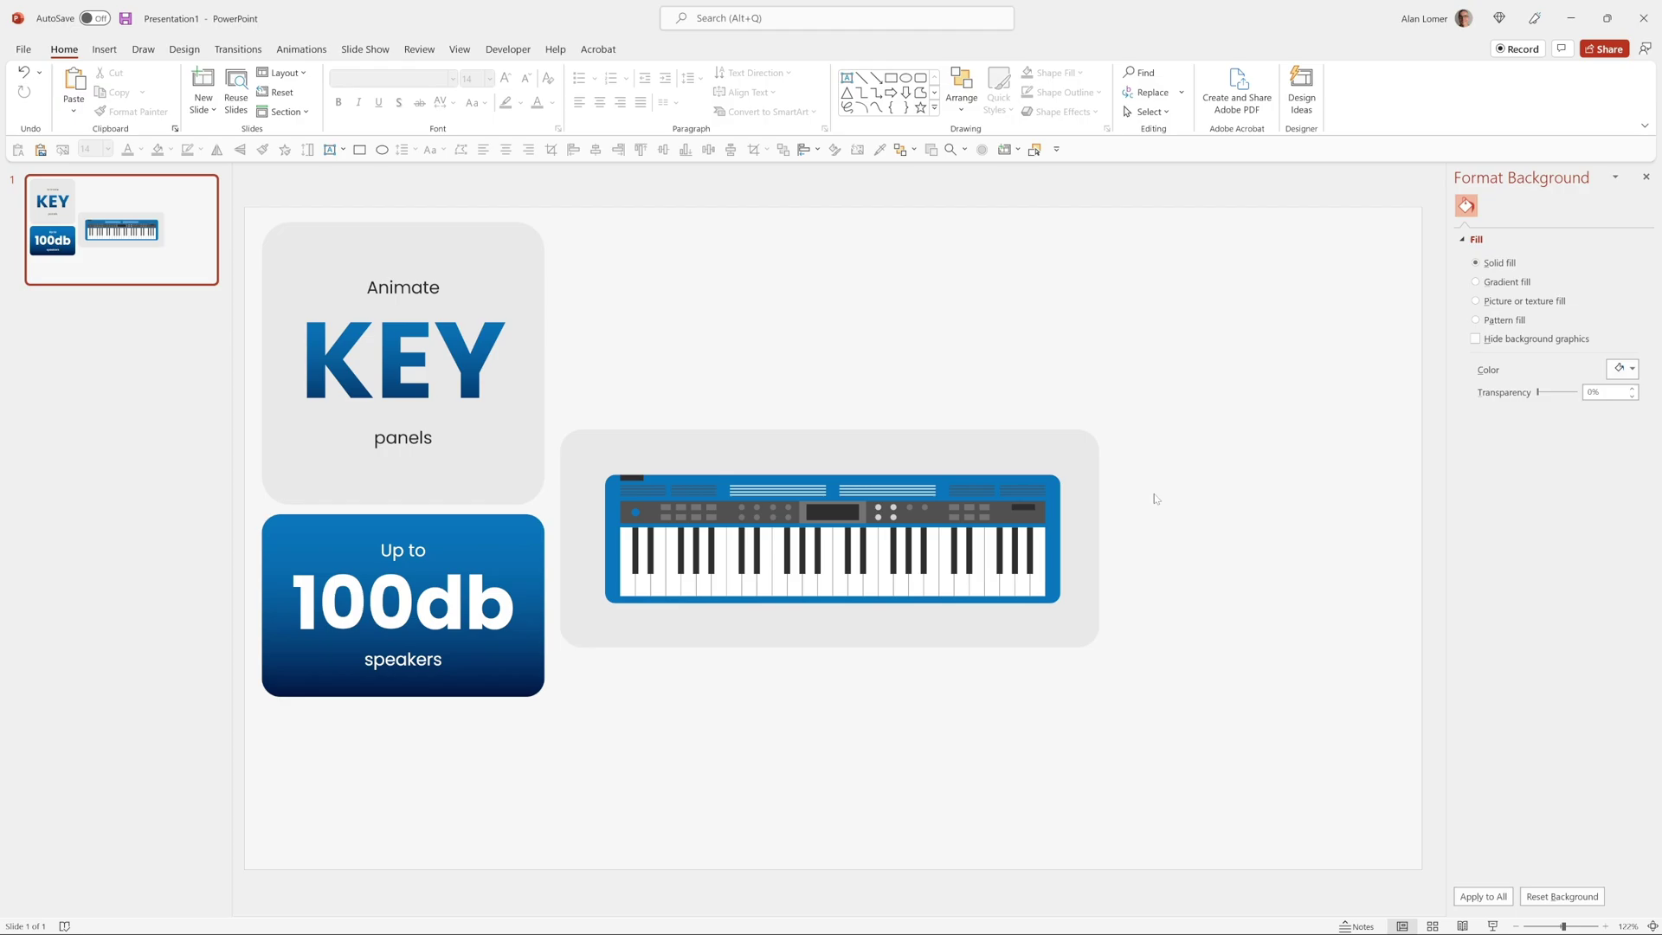
Paste the prepared USB, rating, 5000 patches, 20 voice, 100 GB memory and trumpet panels around the keyboard
{"action": "key", "text": "ctrl+v"}
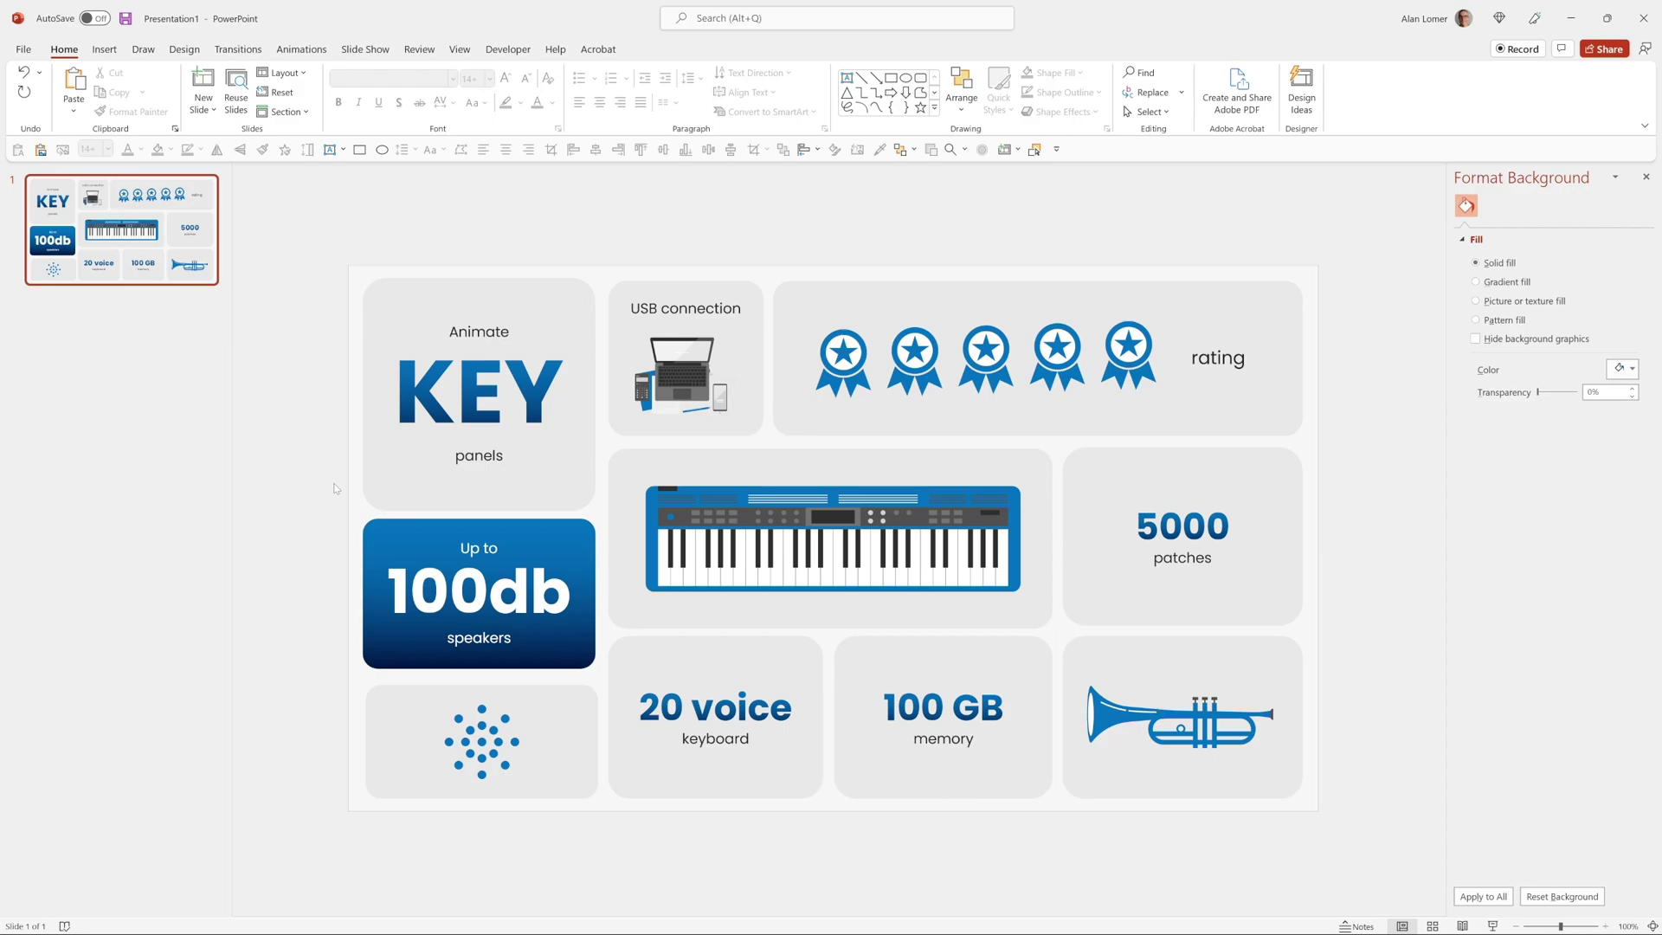
{"action": "left_click", "coordinate": [139, 232]}
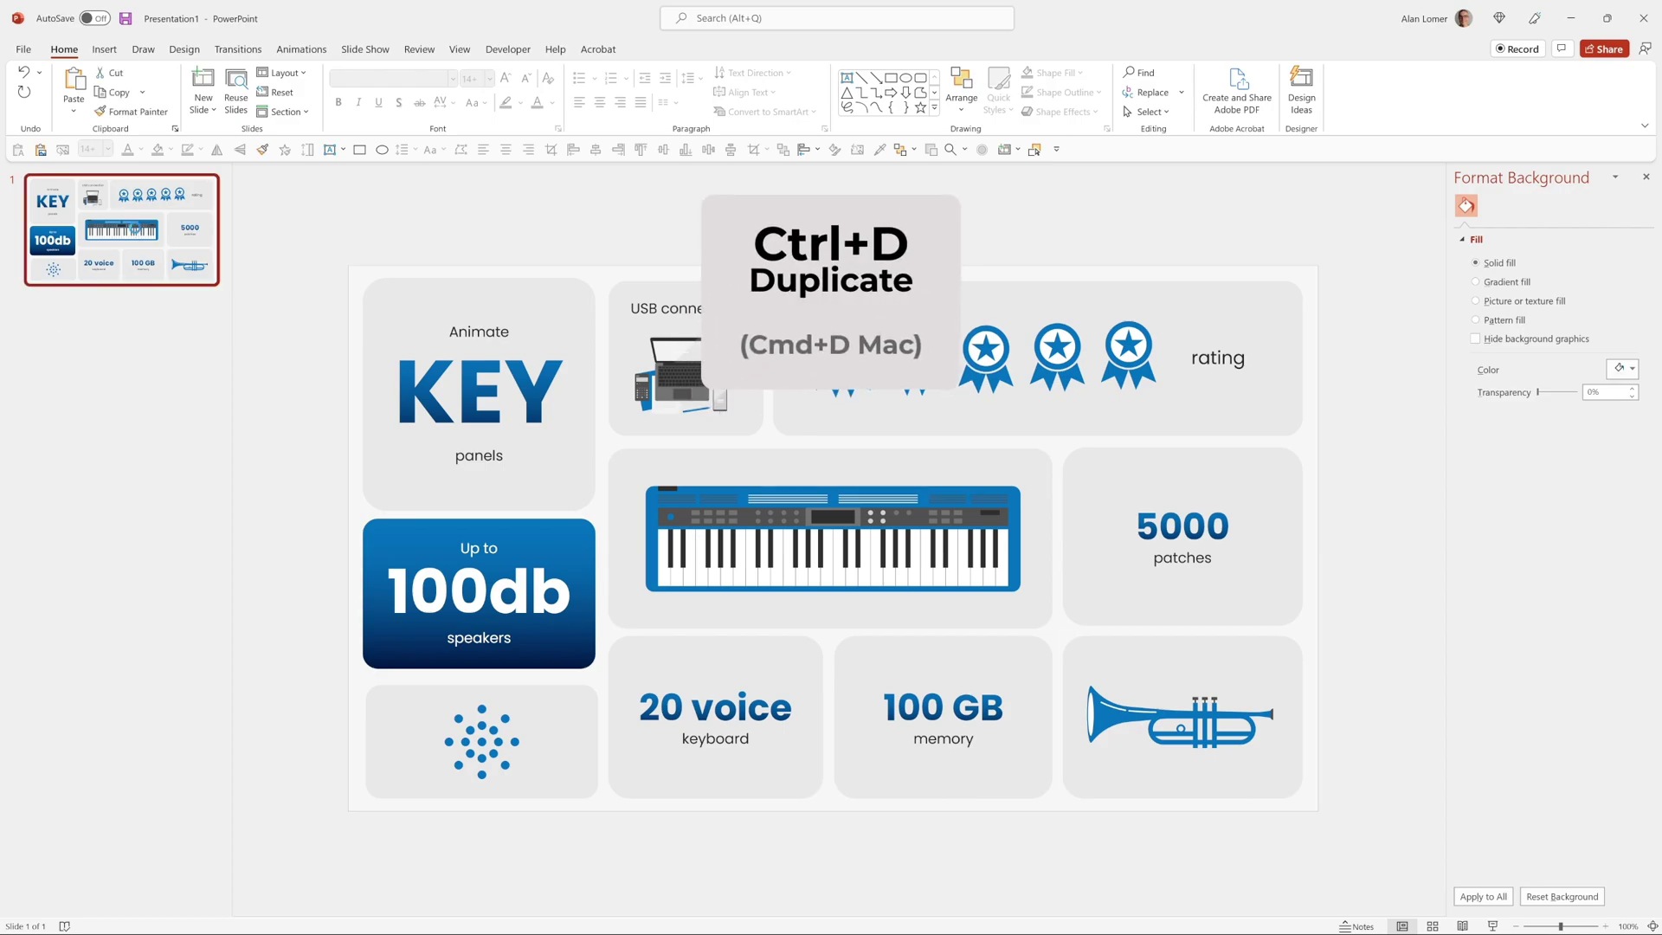
Duplicate the bento-grid slide with Ctrl+D, then return to slide 1
{"action": "key", "text": "ctrl+d"}
{"action": "left_click", "coordinate": [138, 234]}
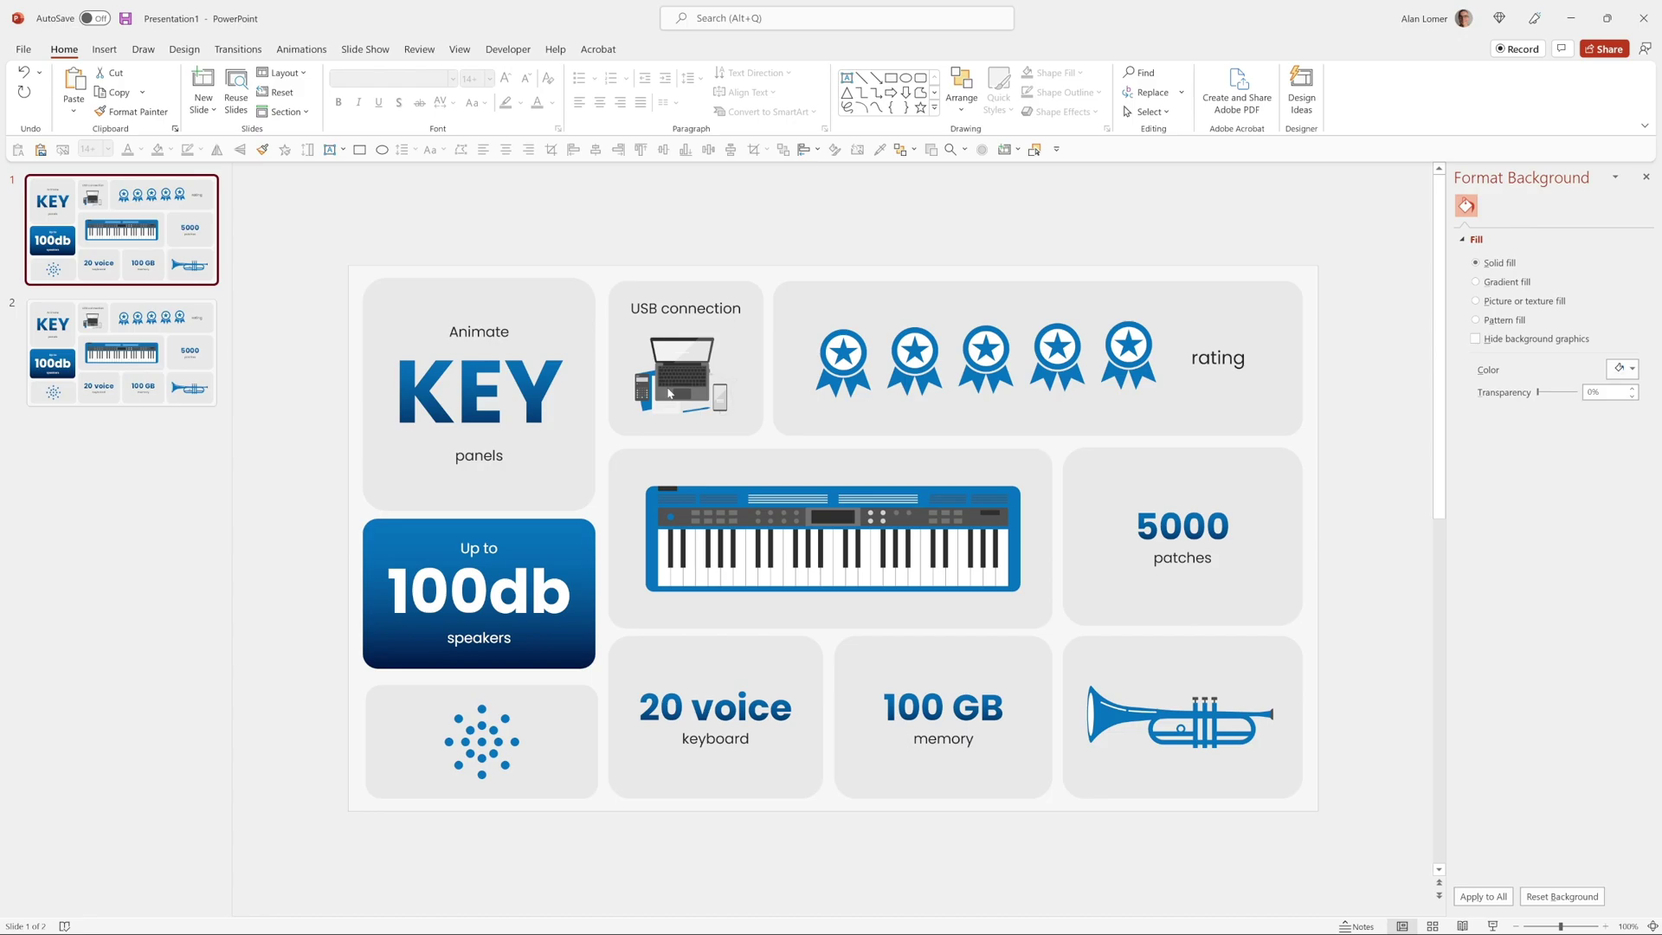
{"action": "scroll", "coordinate": [668, 391], "scroll_direction": "down", "scroll_amount": 3, "text": "ctrl"}
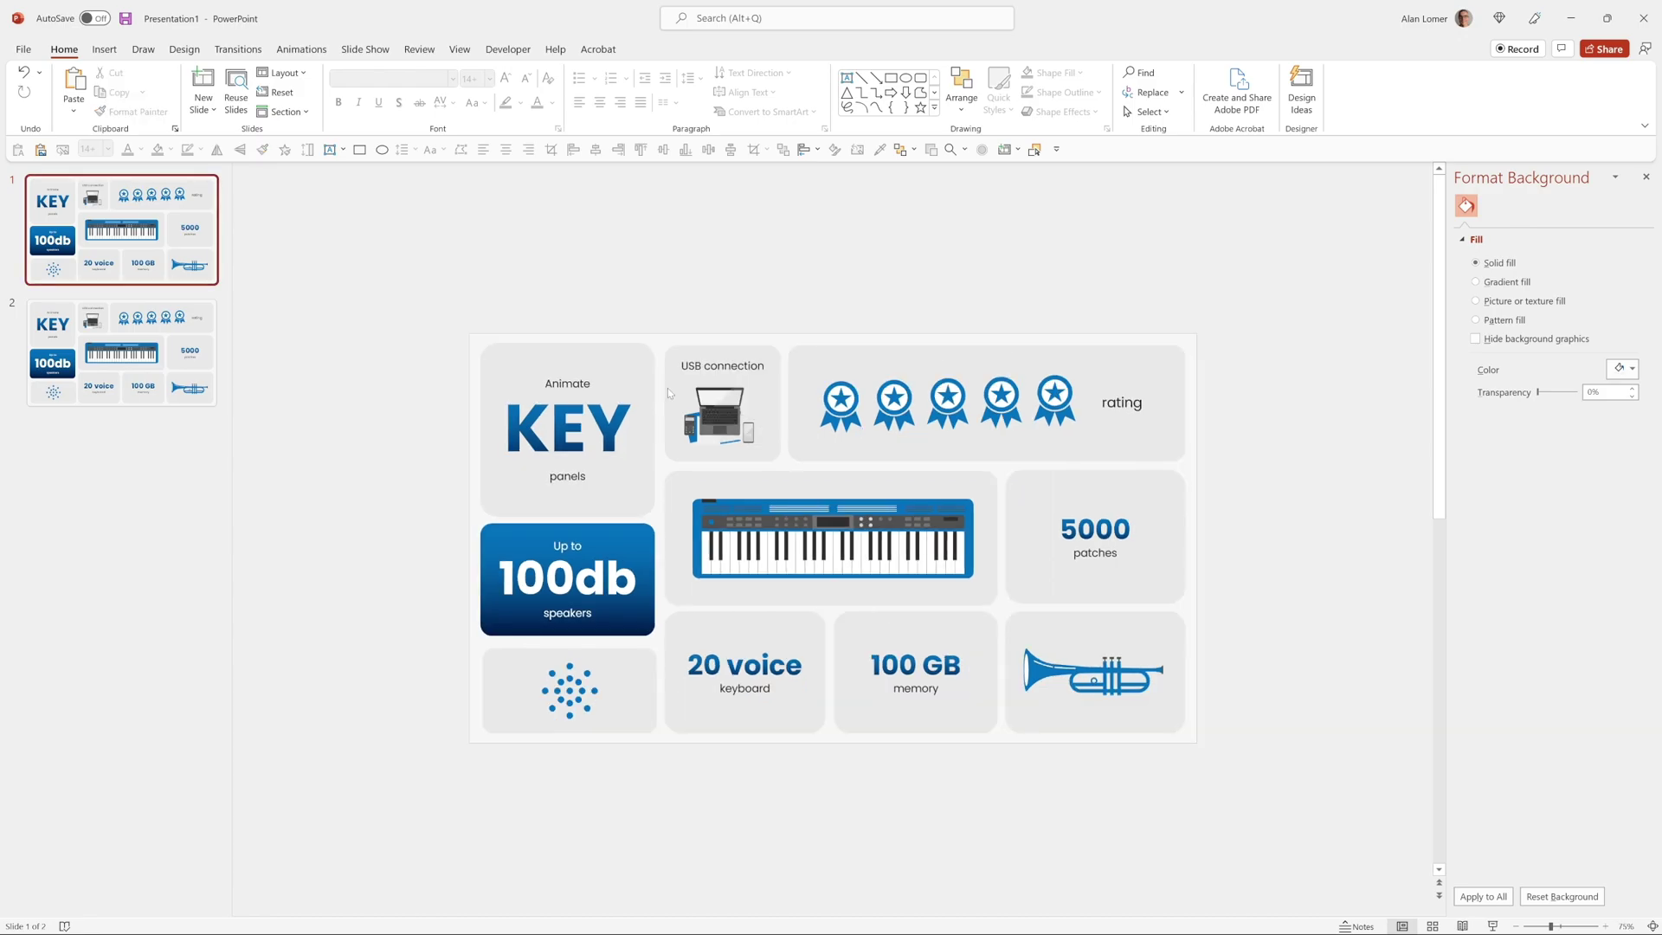
Move the KEY and 100db panels off the left edge, and the dots, 20 voice and 100 GB memory panels below the slide
{"action": "left_click", "coordinate": [621, 364]}
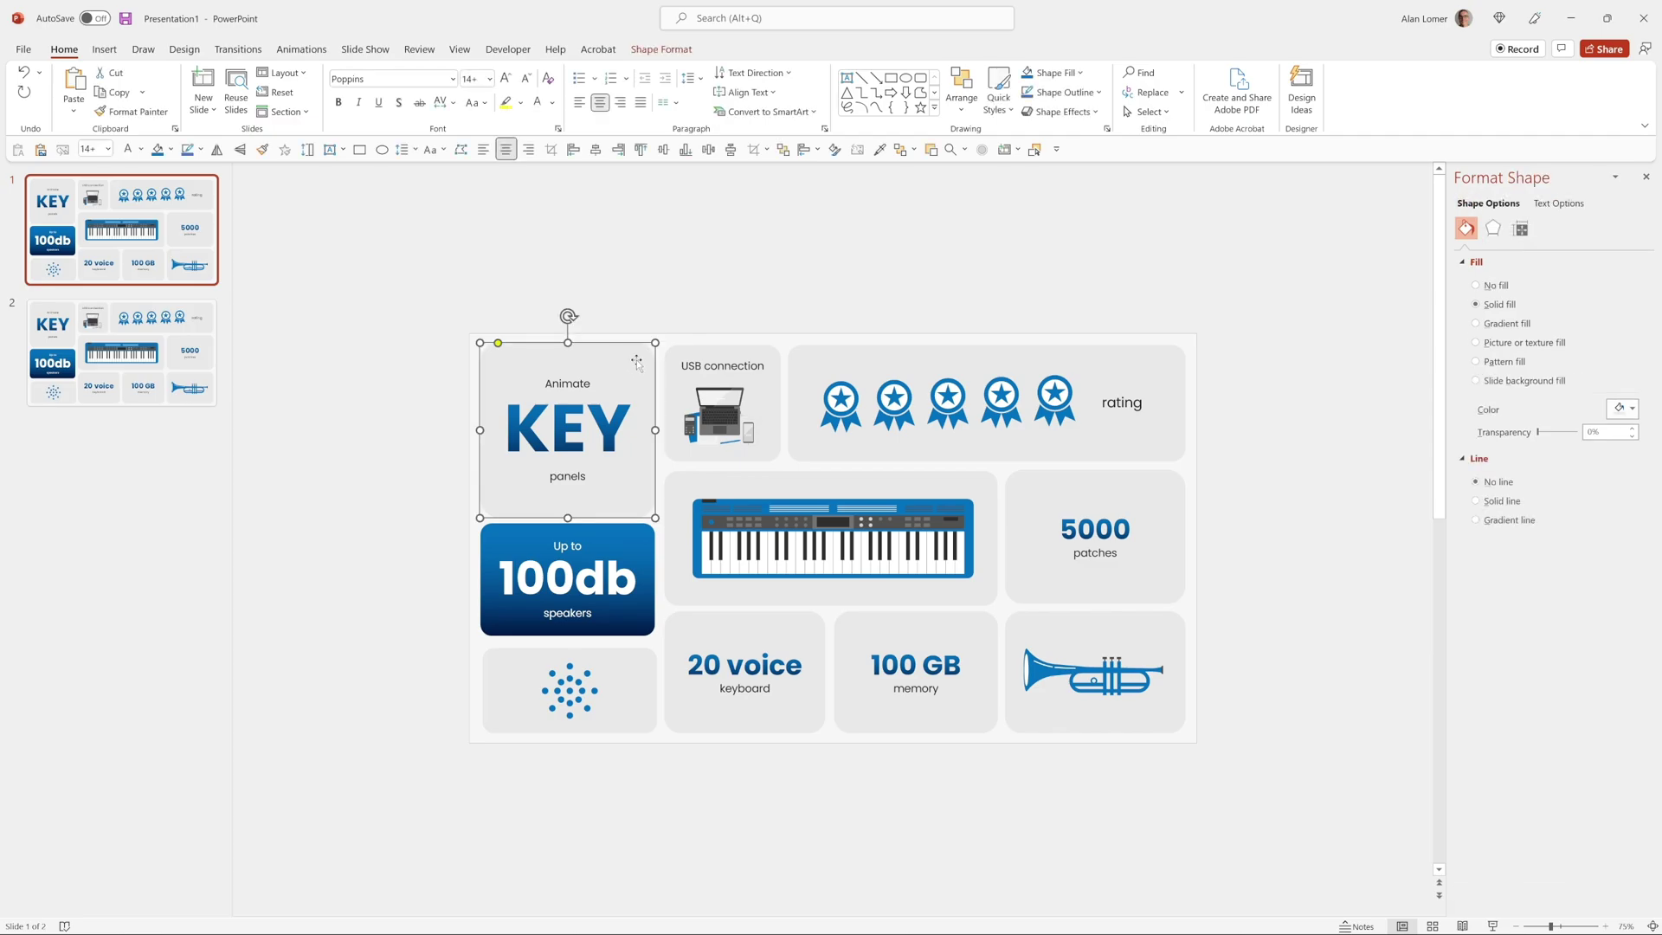
{"action": "left_click_drag", "start_coordinate": [637, 362], "coordinate": [425, 371]}
{"action": "left_click", "coordinate": [519, 468]}
{"action": "left_click", "coordinate": [628, 534]}
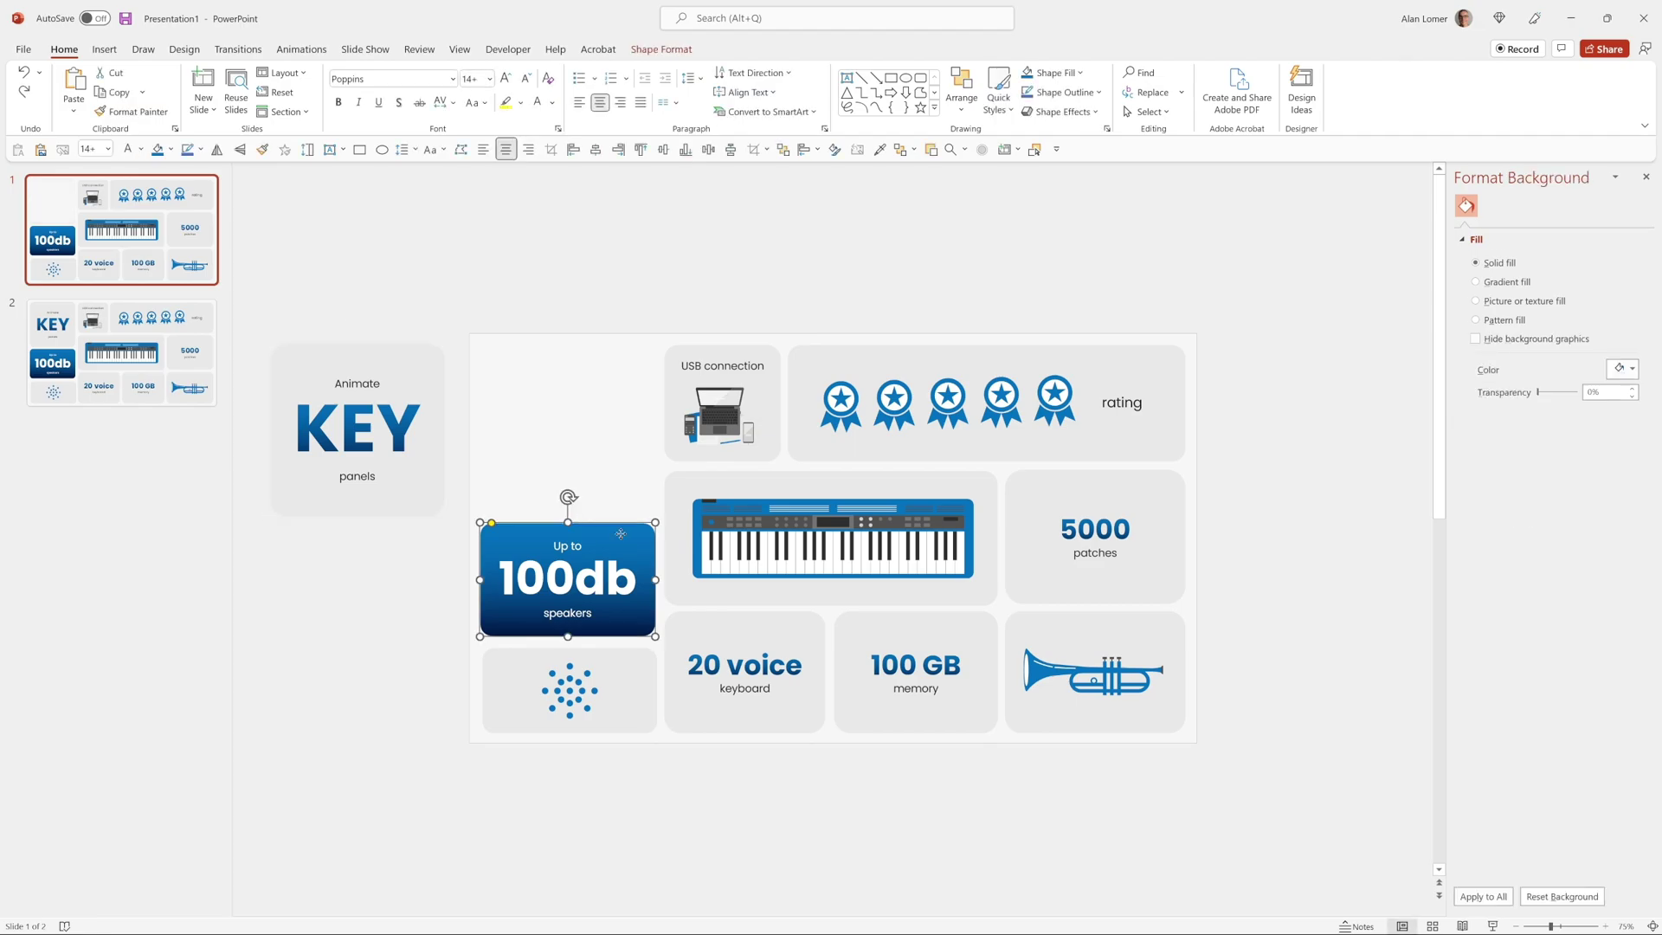
{"action": "left_click_drag", "start_coordinate": [636, 535], "coordinate": [321, 539]}
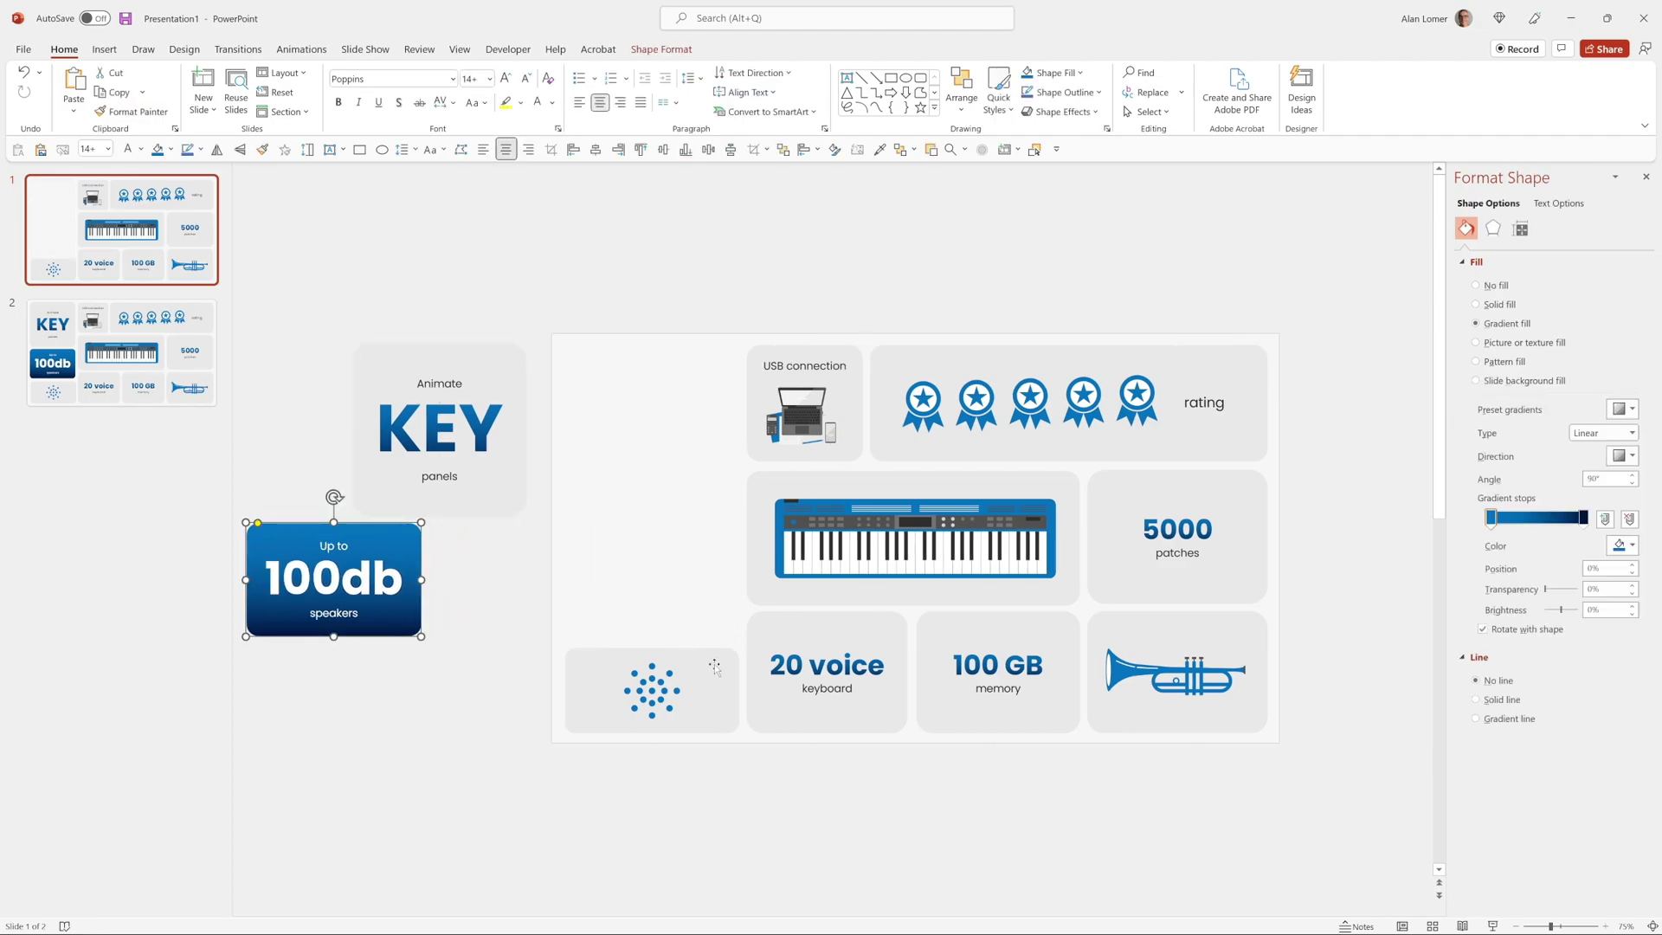
{"action": "left_click_drag", "start_coordinate": [715, 667], "coordinate": [716, 794]}
{"action": "left_click", "coordinate": [892, 644]}
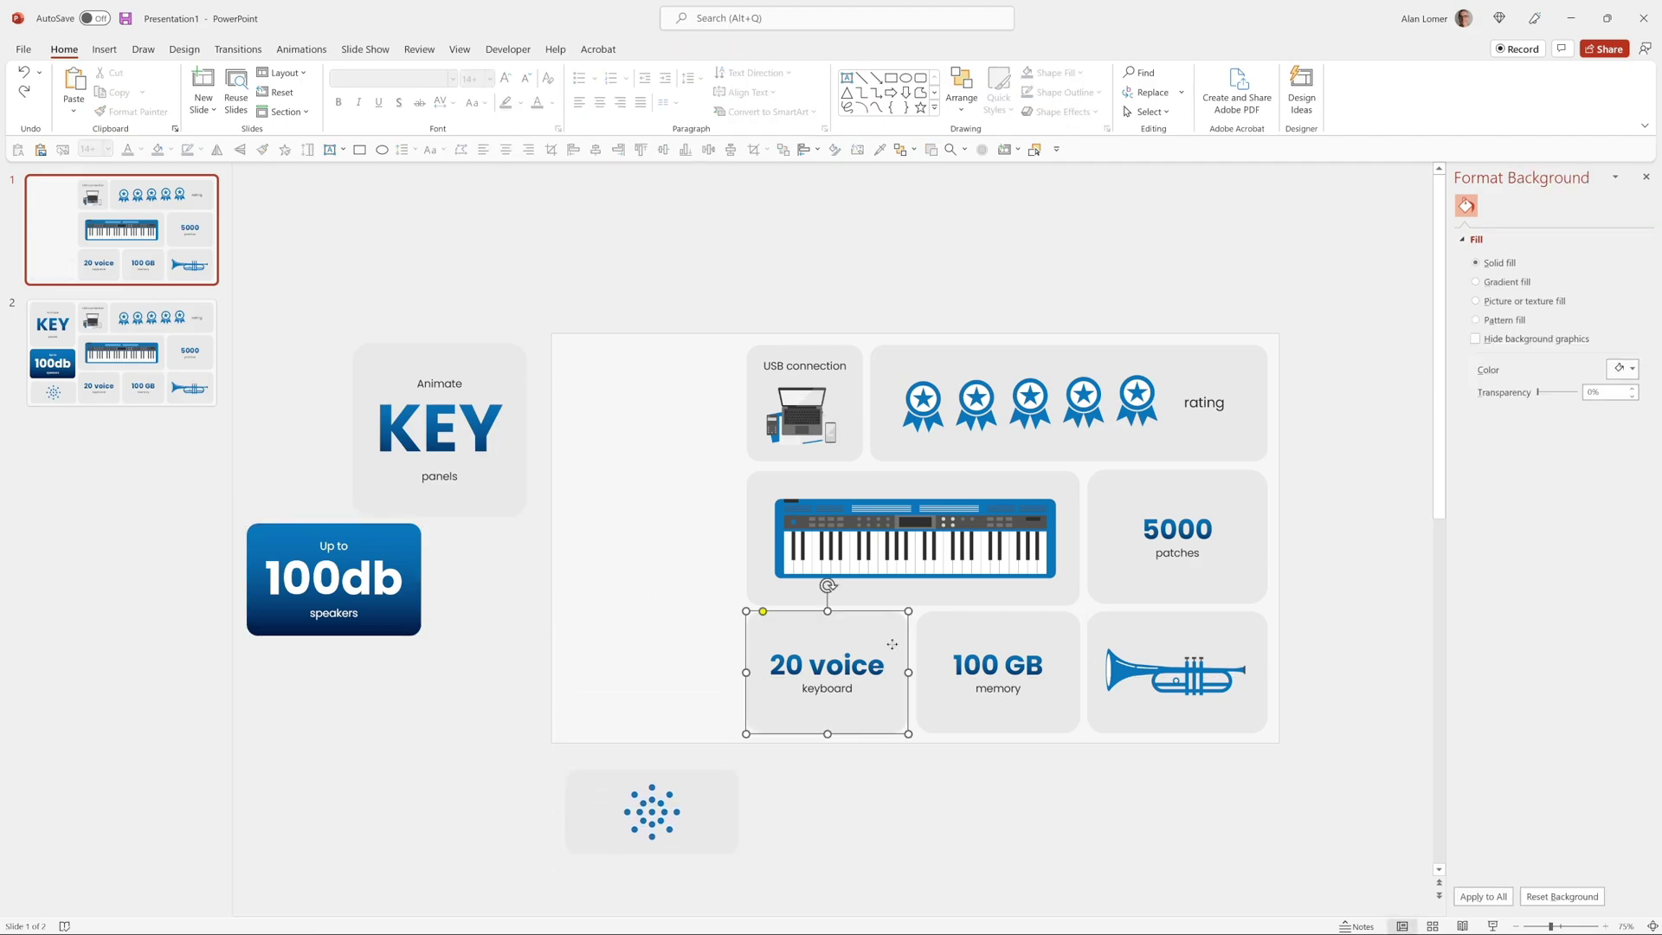
{"action": "left_click_drag", "start_coordinate": [892, 645], "coordinate": [891, 767]}
{"action": "left_click_drag", "start_coordinate": [723, 781], "coordinate": [723, 830]}
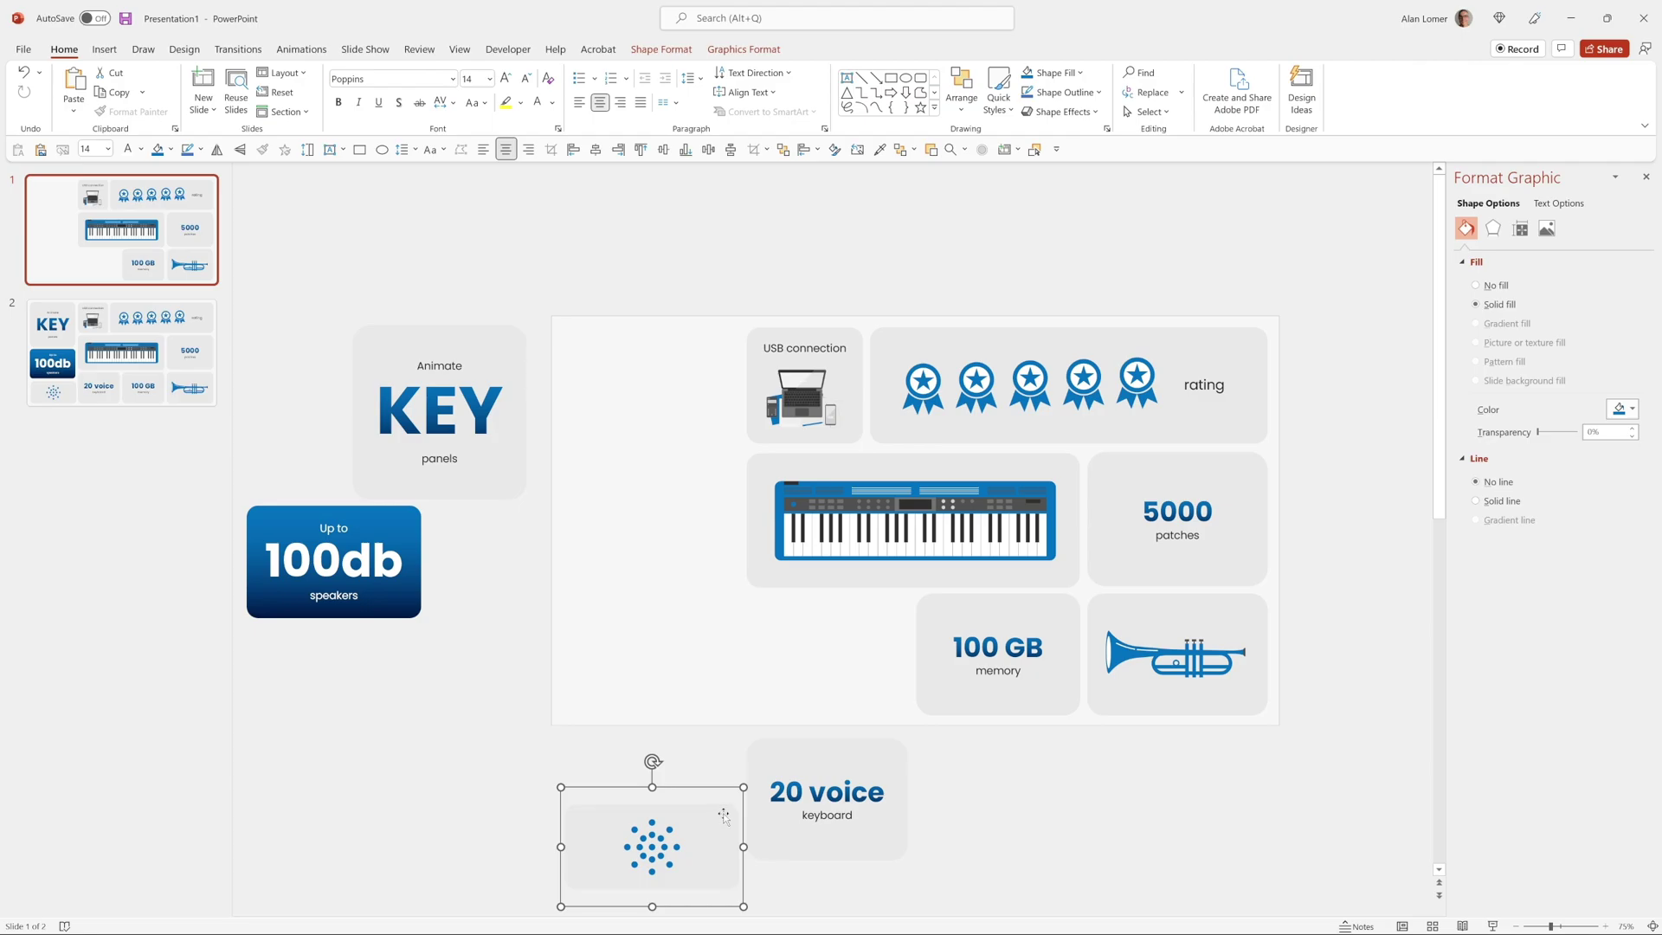
{"action": "left_click_drag", "start_coordinate": [1042, 602], "coordinate": [1041, 870]}
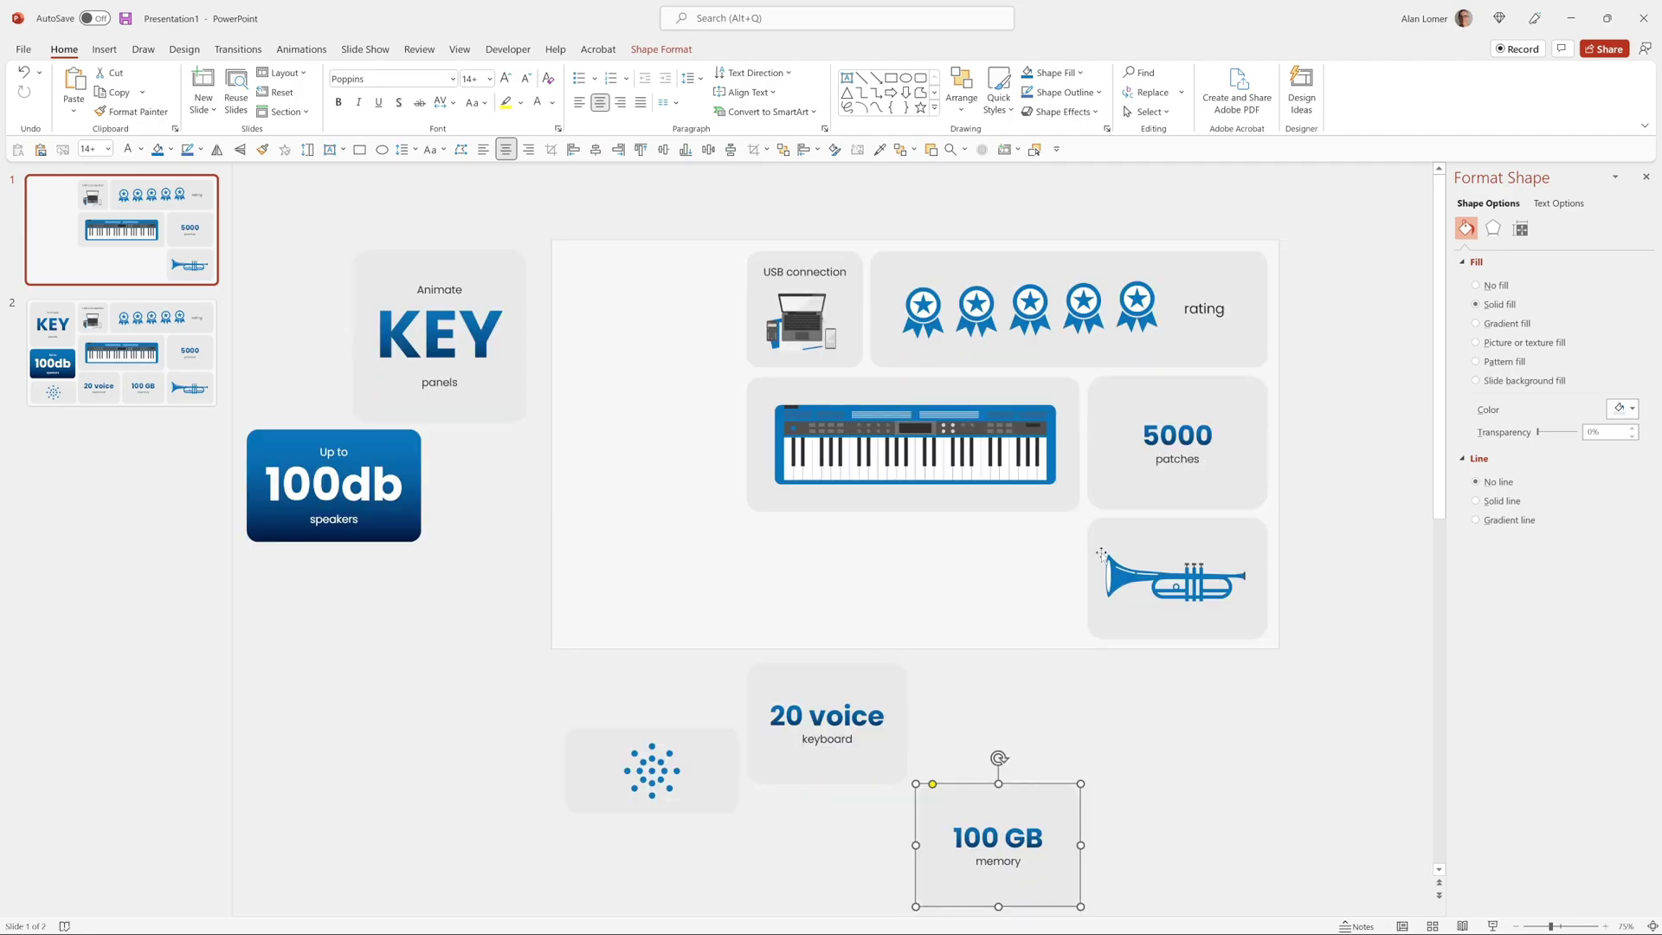
Move the trumpet and 5000 patches panels off the right edge, and the rating and USB connection panels above the slide
{"action": "left_click_drag", "start_coordinate": [1102, 554], "coordinate": [1318, 549]}
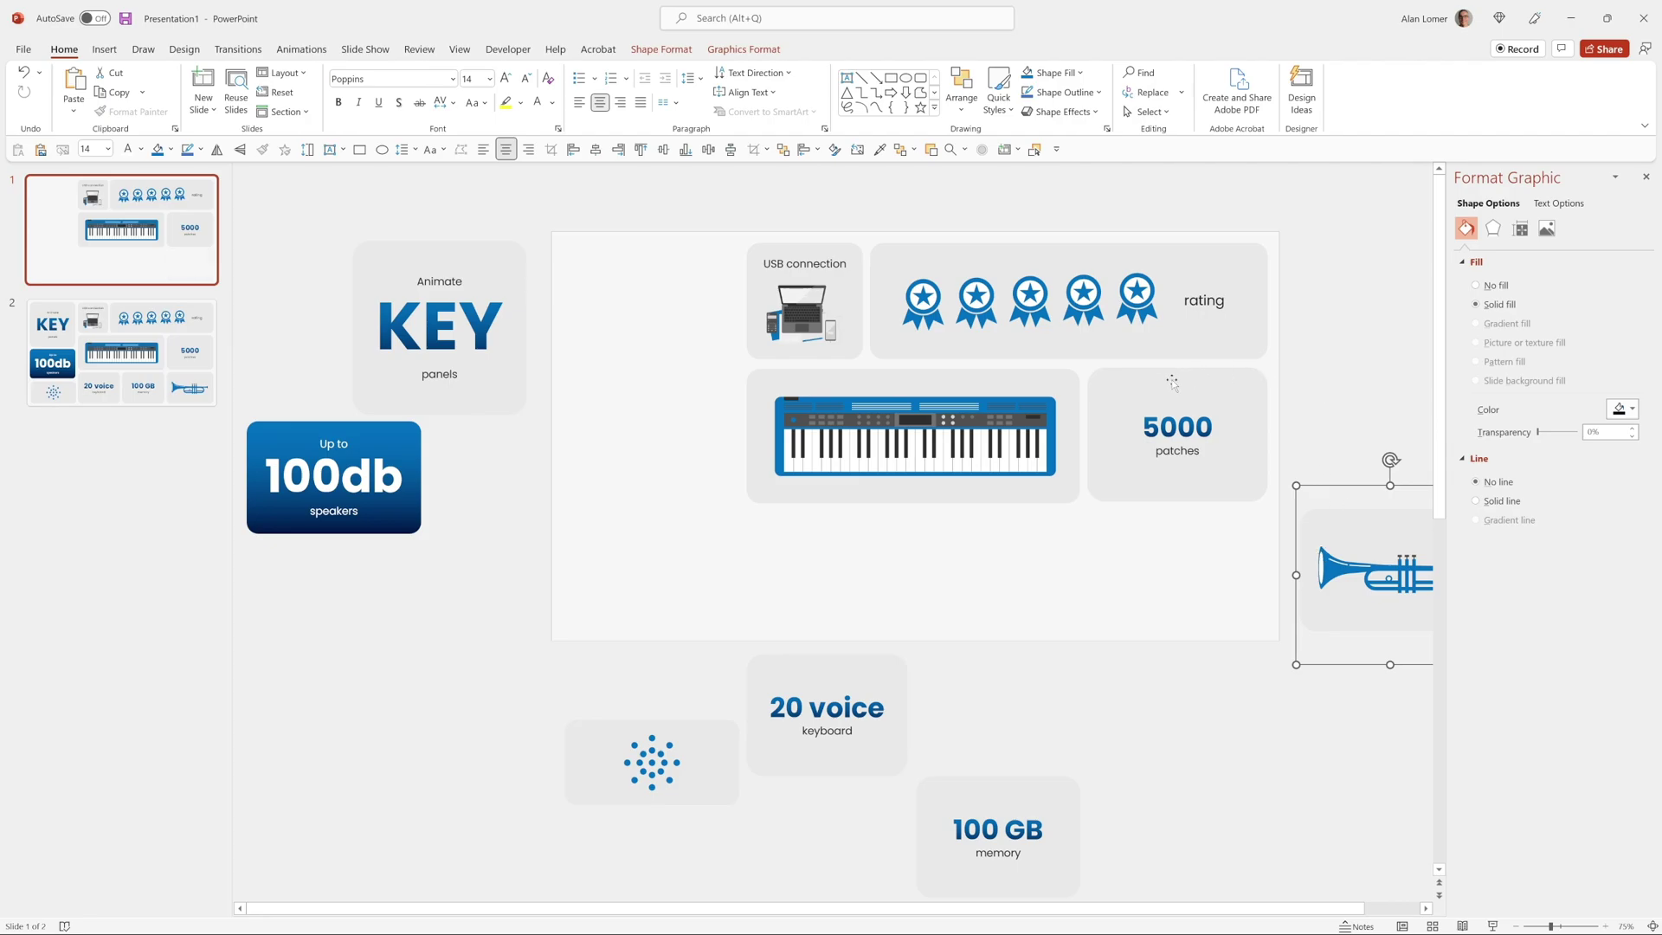
{"action": "left_click", "coordinate": [1110, 386]}
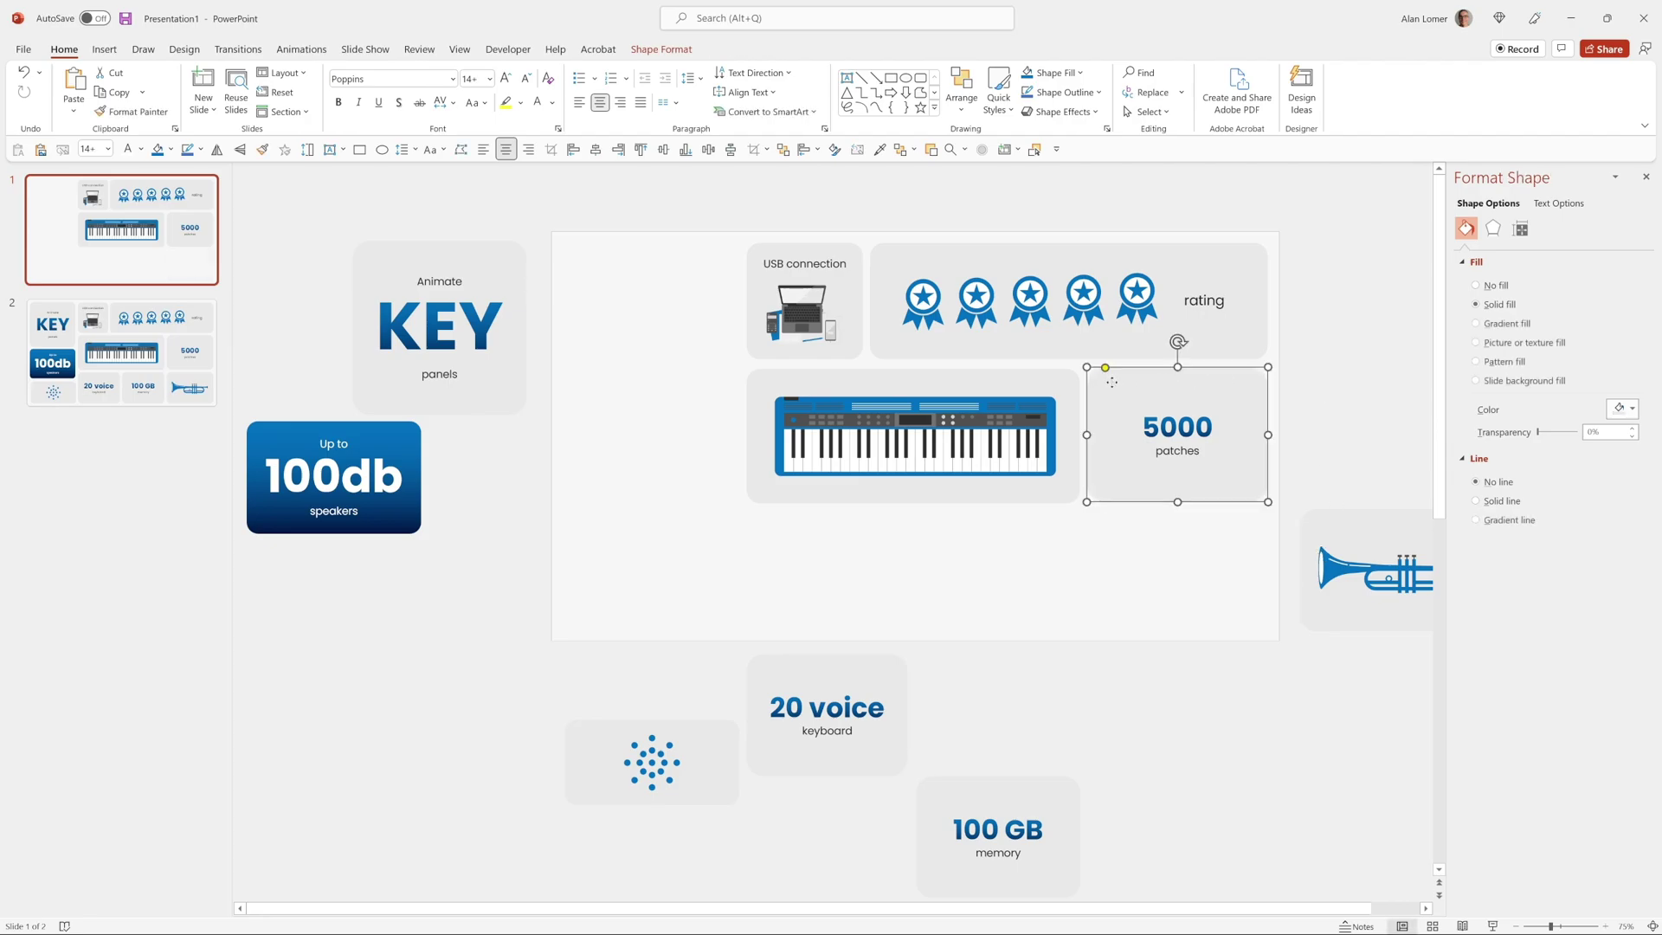
{"action": "left_click_drag", "start_coordinate": [1109, 385], "coordinate": [1390, 388]}
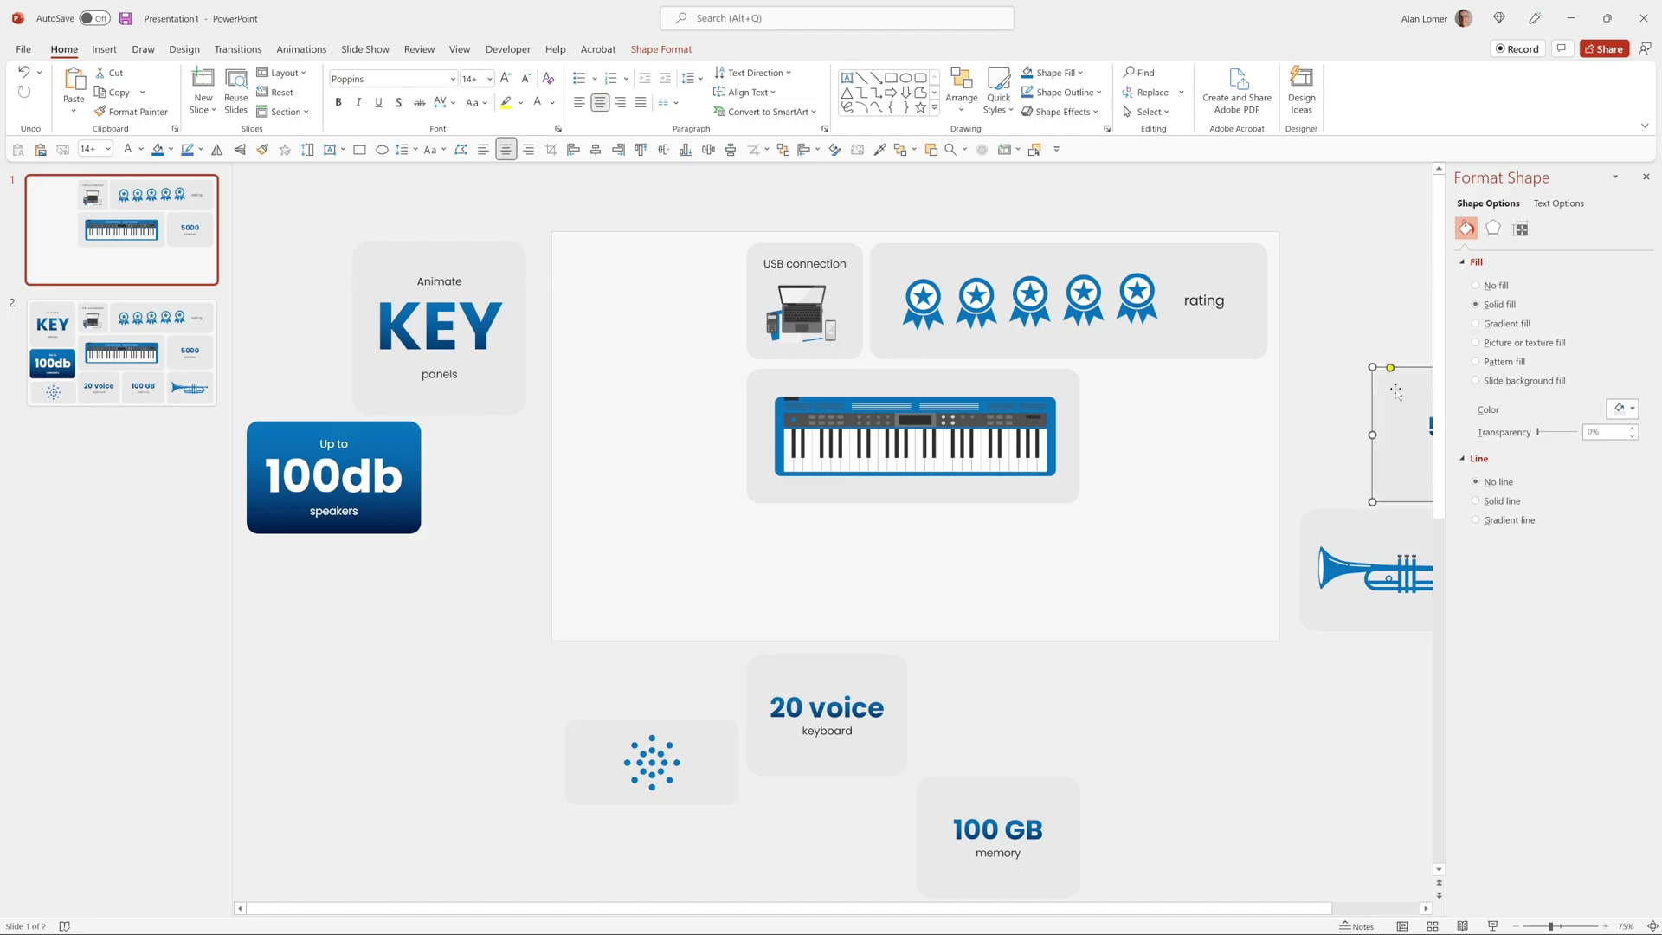
{"action": "left_click", "coordinate": [1255, 344]}
{"action": "left_click_drag", "start_coordinate": [1255, 343], "coordinate": [1262, 179]}
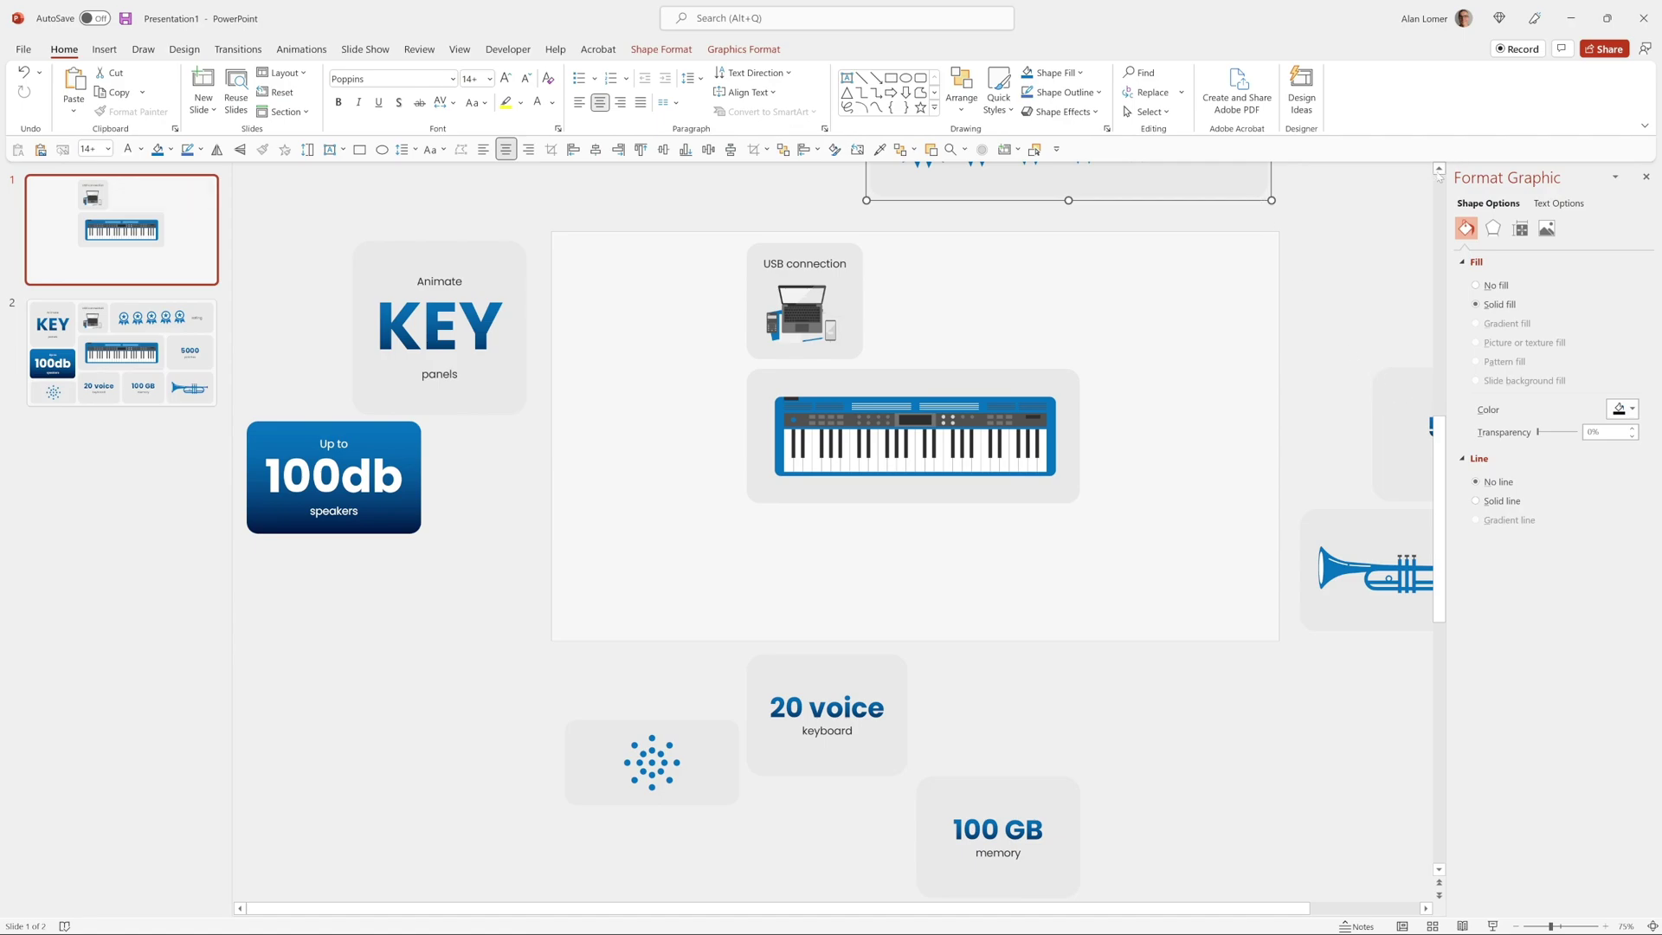
{"action": "scroll", "coordinate": [1143, 294], "scroll_direction": "down", "scroll_amount": 1}
{"action": "left_click_drag", "start_coordinate": [1123, 281], "coordinate": [1119, 205]}
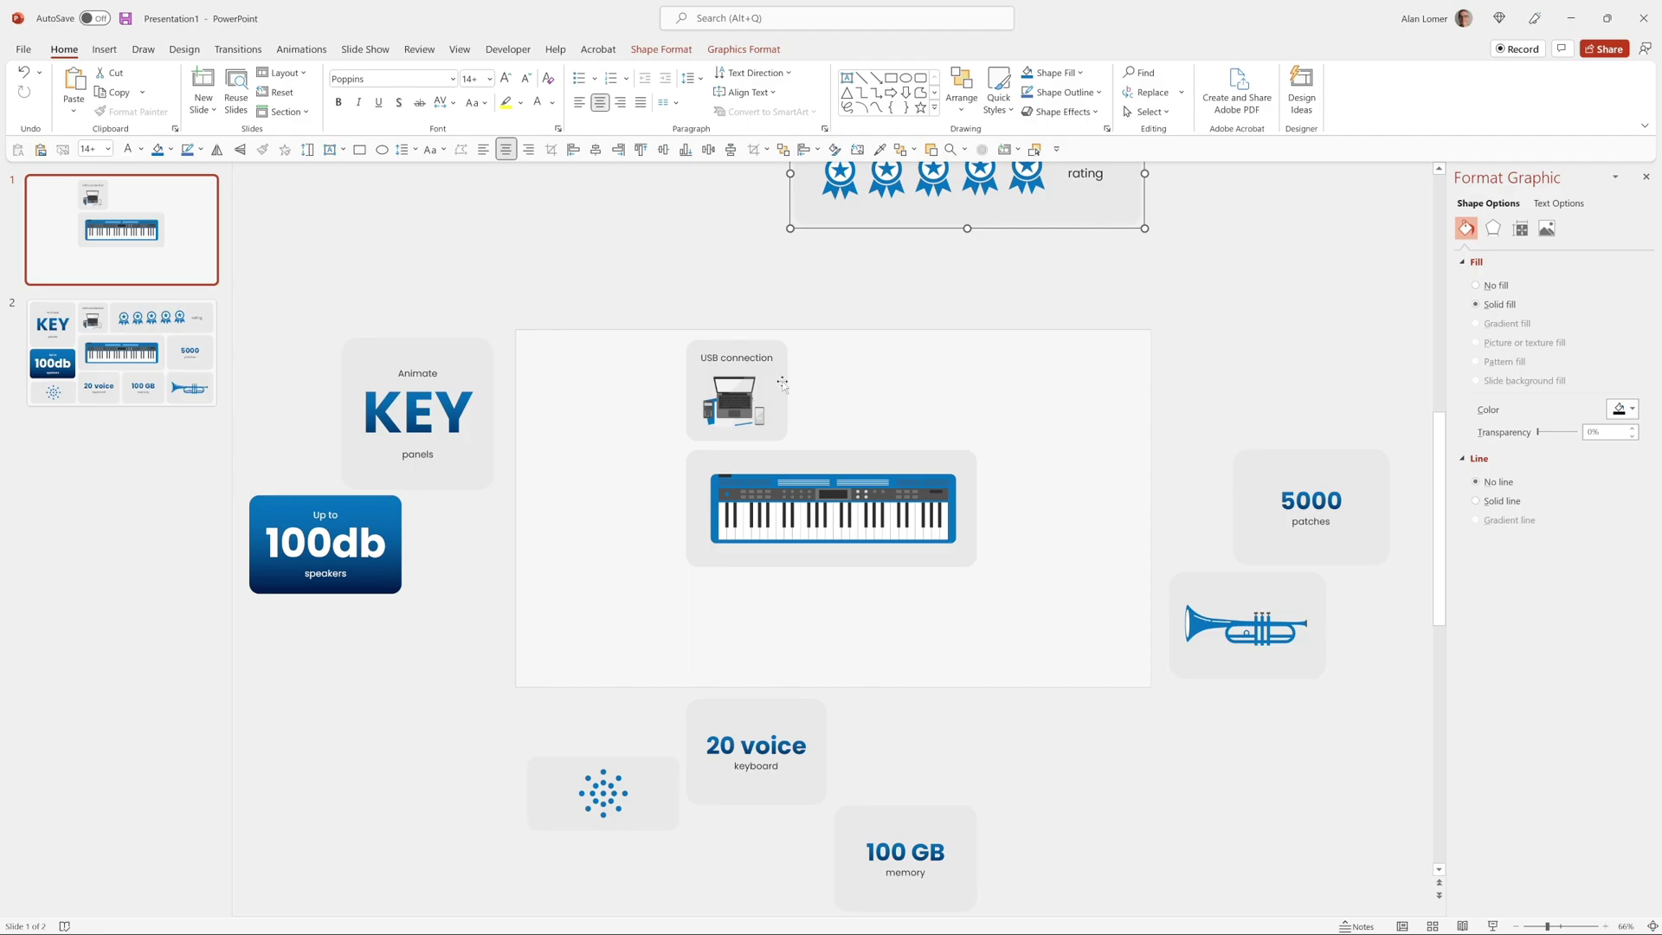
{"action": "left_click", "coordinate": [767, 398]}
{"action": "left_click_drag", "start_coordinate": [767, 398], "coordinate": [767, 263]}
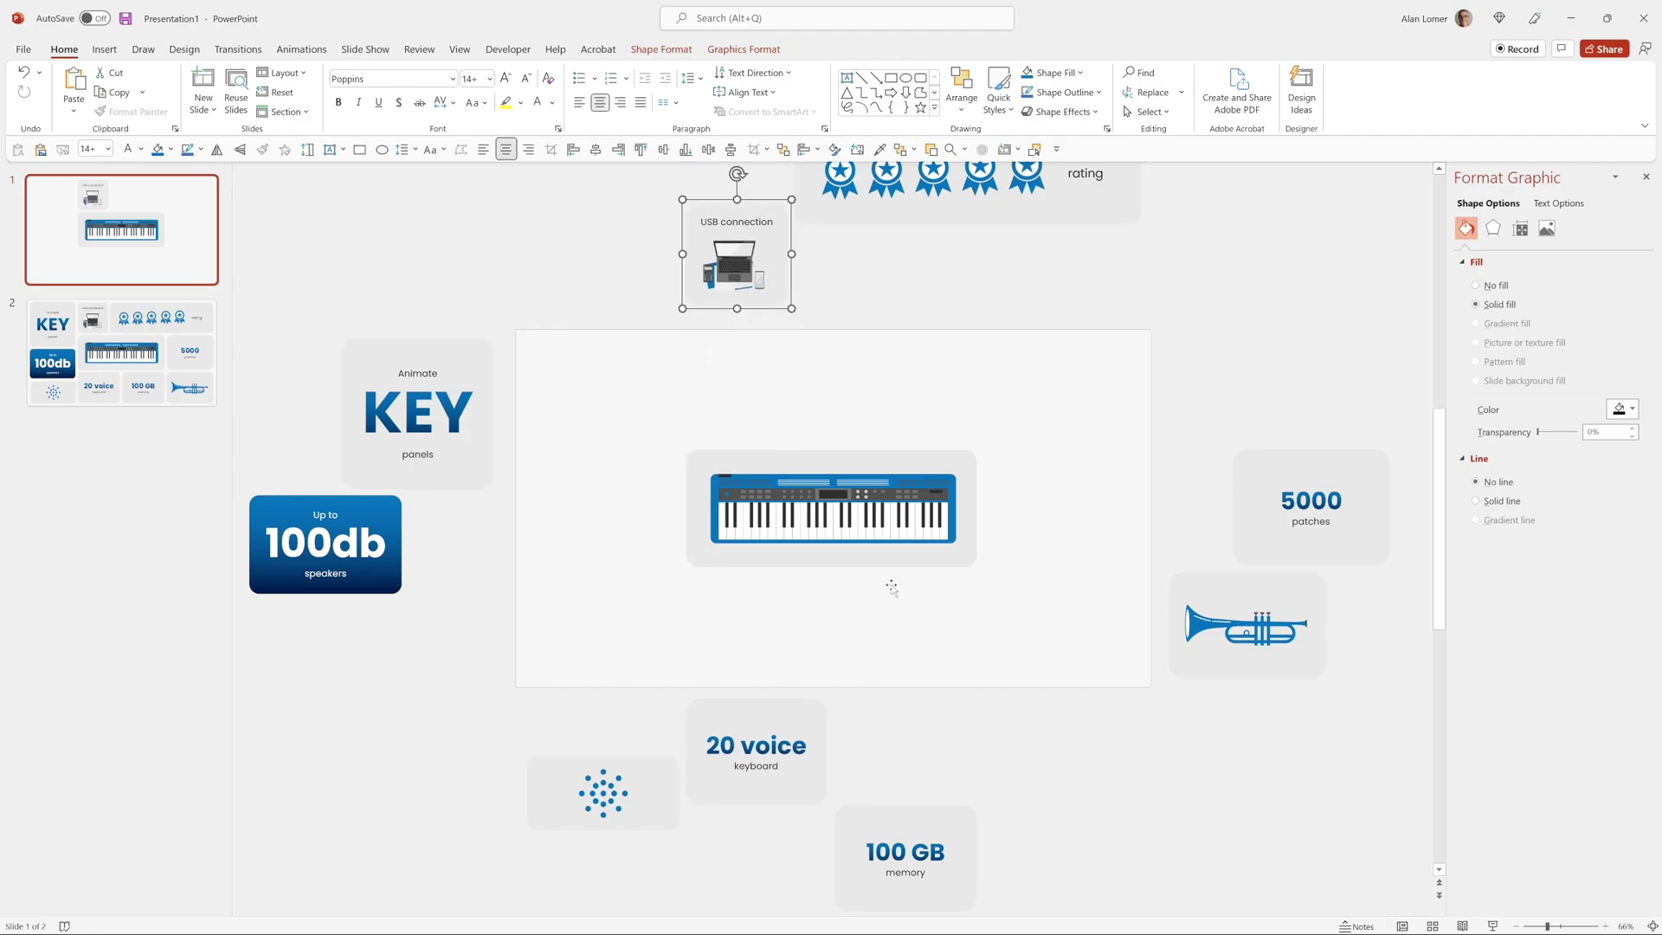
Drag the keyboard panel group's corner outward until it fills most of slide 1
{"action": "left_click", "coordinate": [963, 560]}
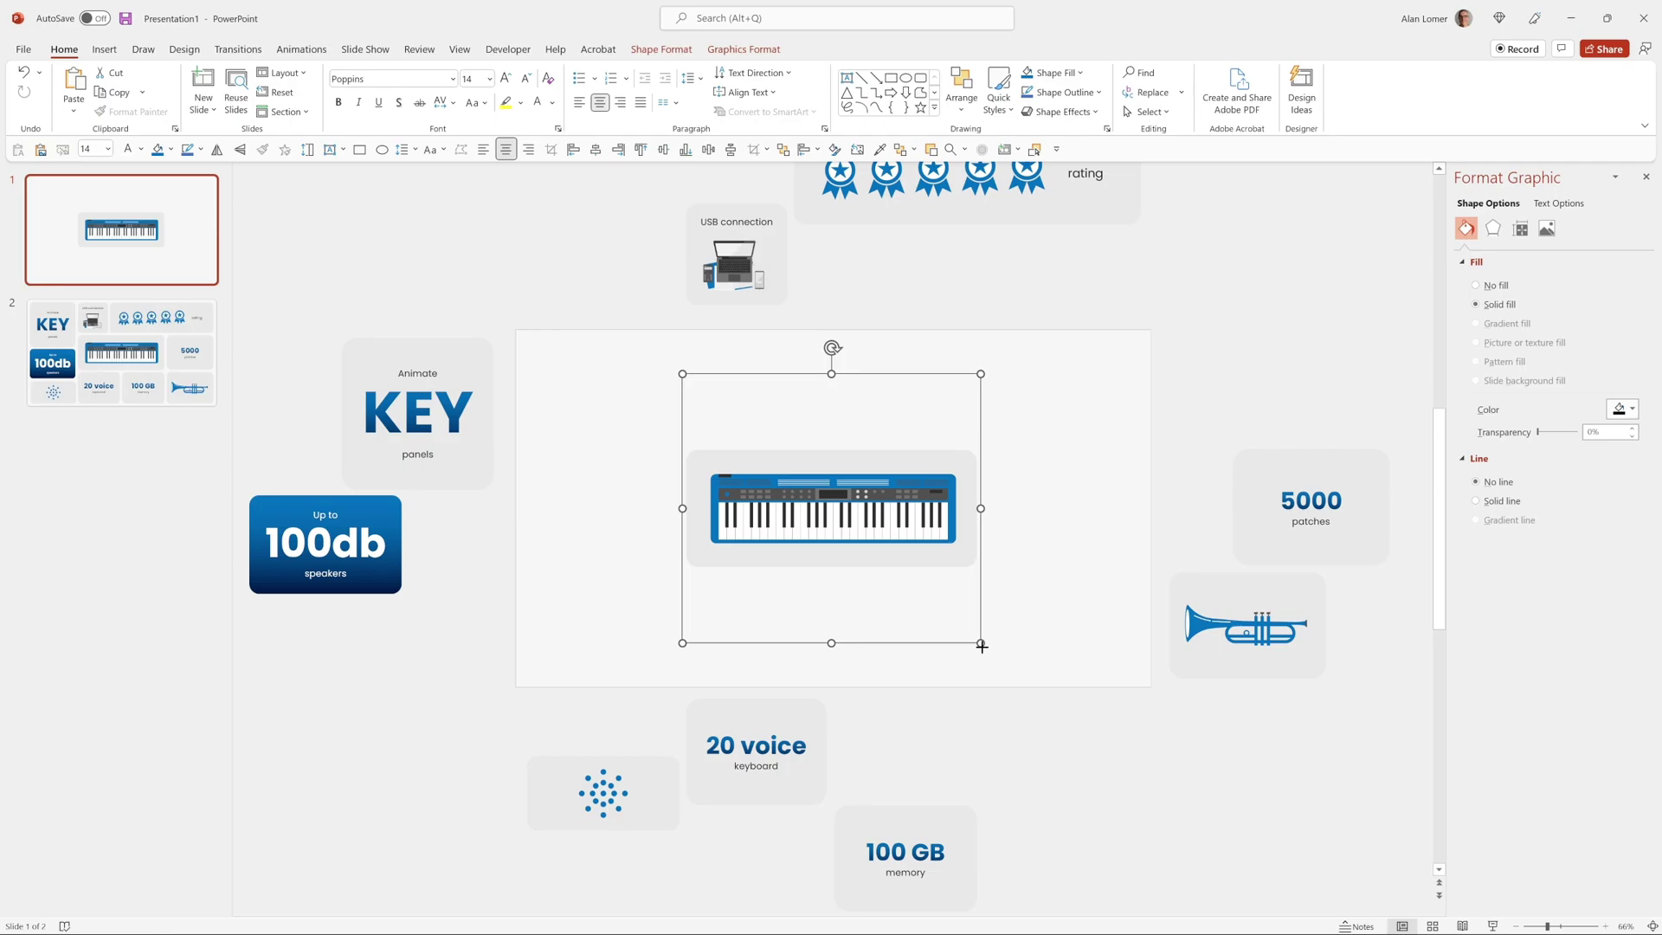
{"action": "left_click_drag", "start_coordinate": [982, 643], "coordinate": [1115, 748]}
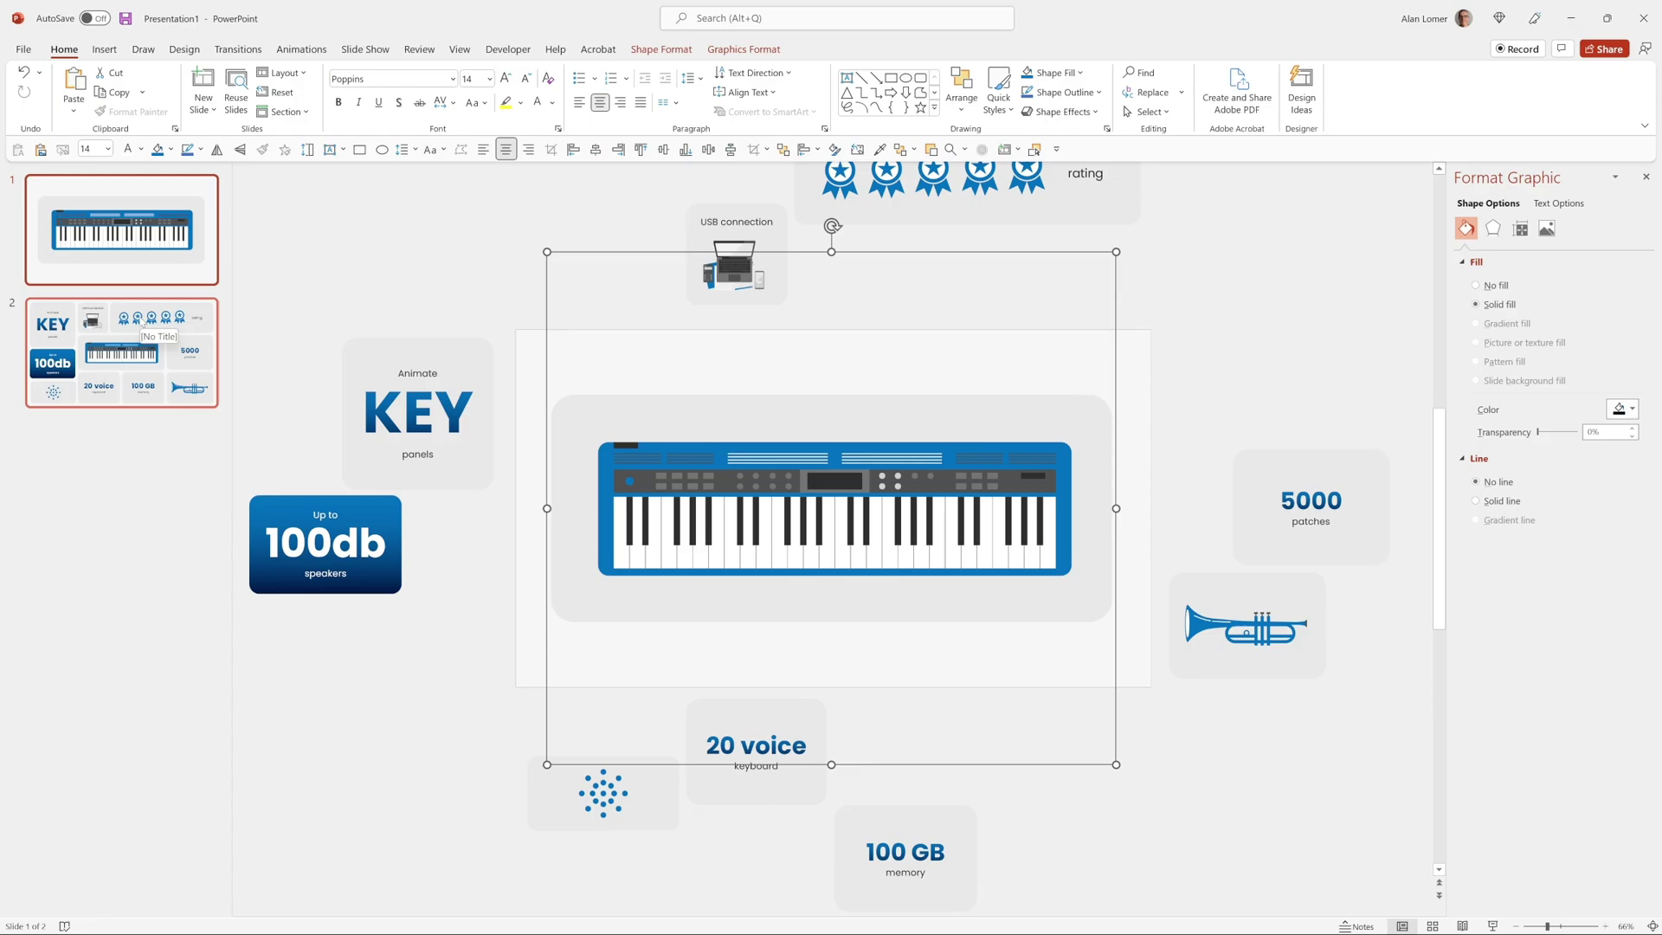
Give slide 2 a Morph transition and start the slide show from slide 1
{"action": "left_click", "coordinate": [145, 345]}
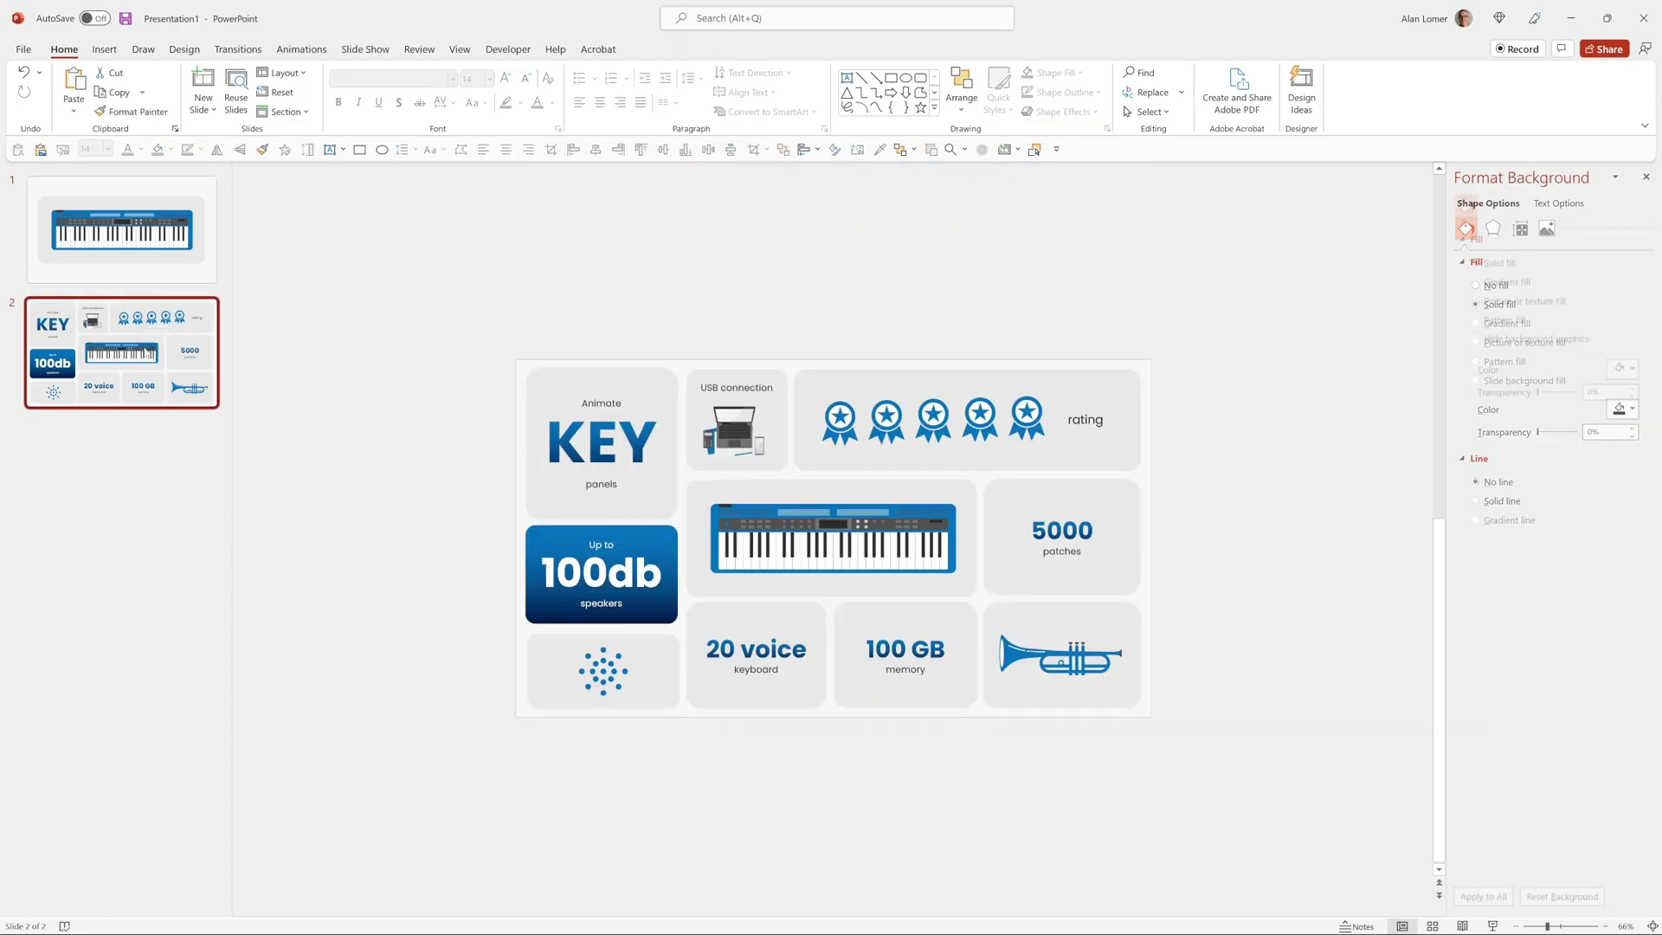
{"action": "left_click", "coordinate": [239, 49]}
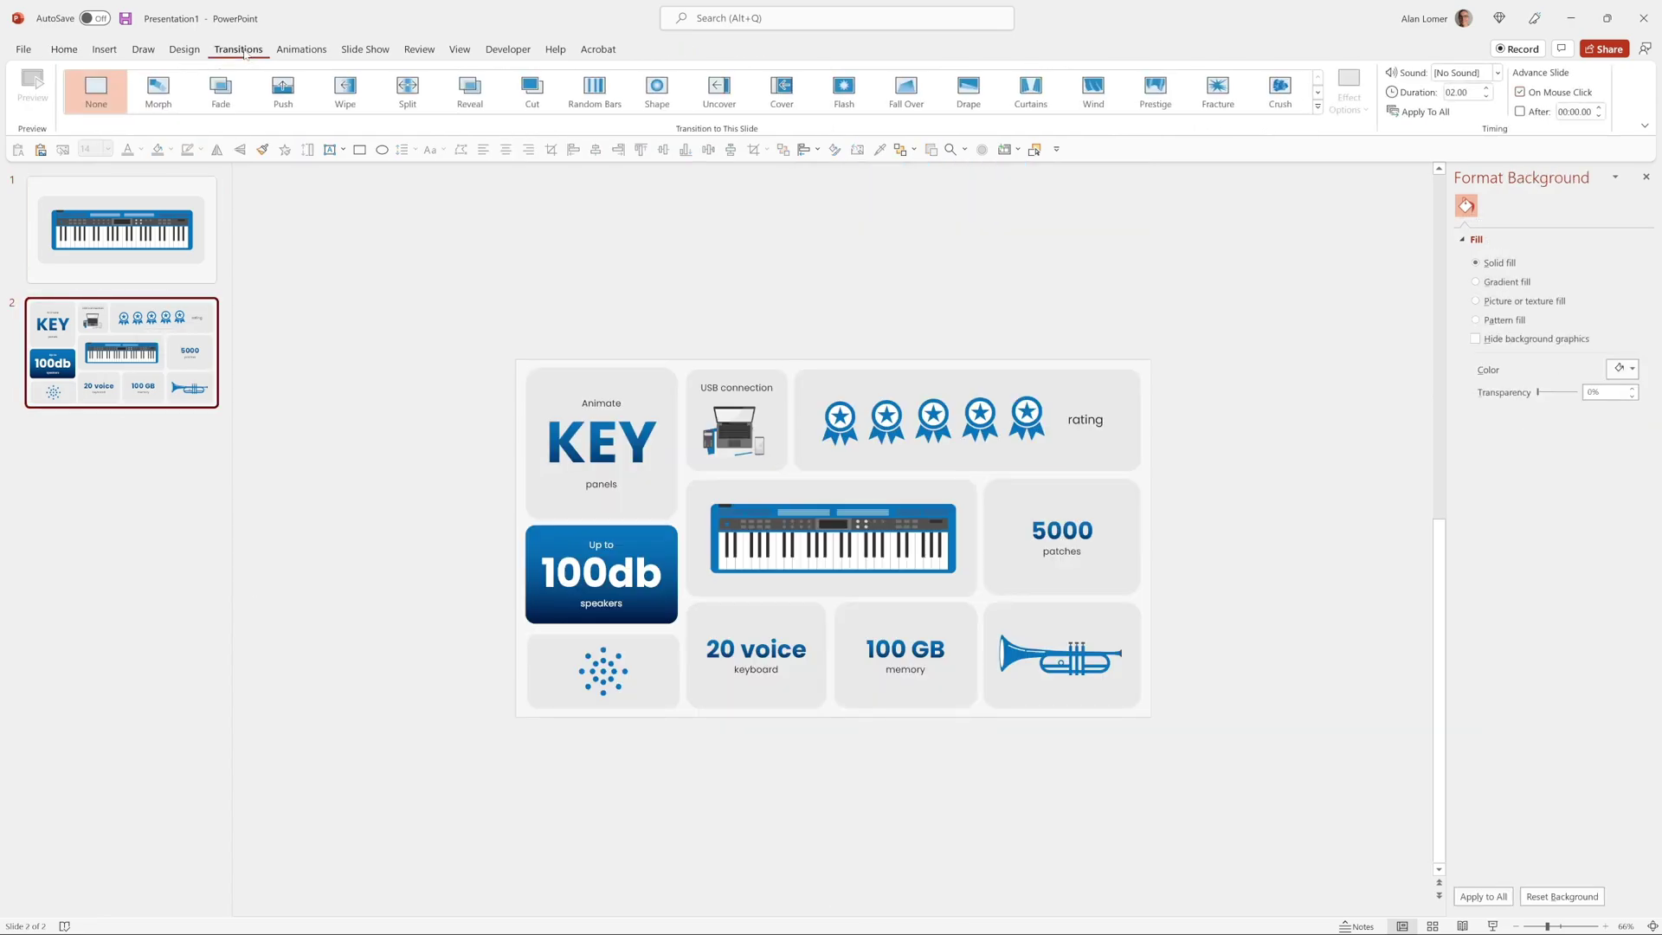
{"action": "left_click", "coordinate": [159, 91]}
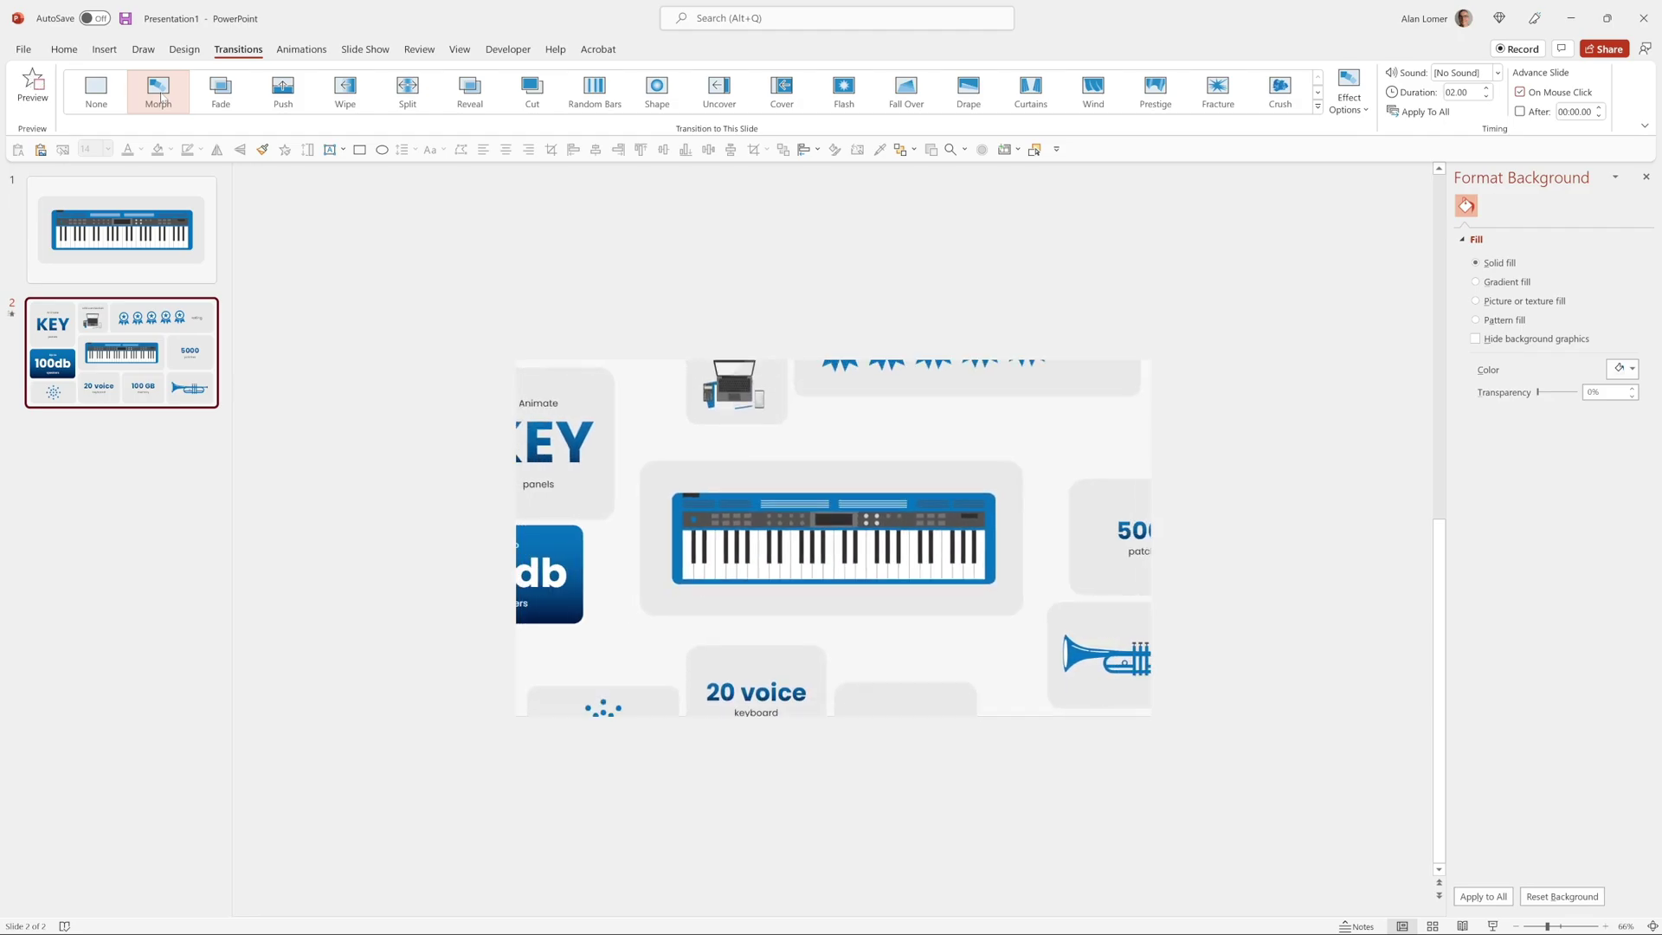
{"action": "left_click", "coordinate": [125, 258]}
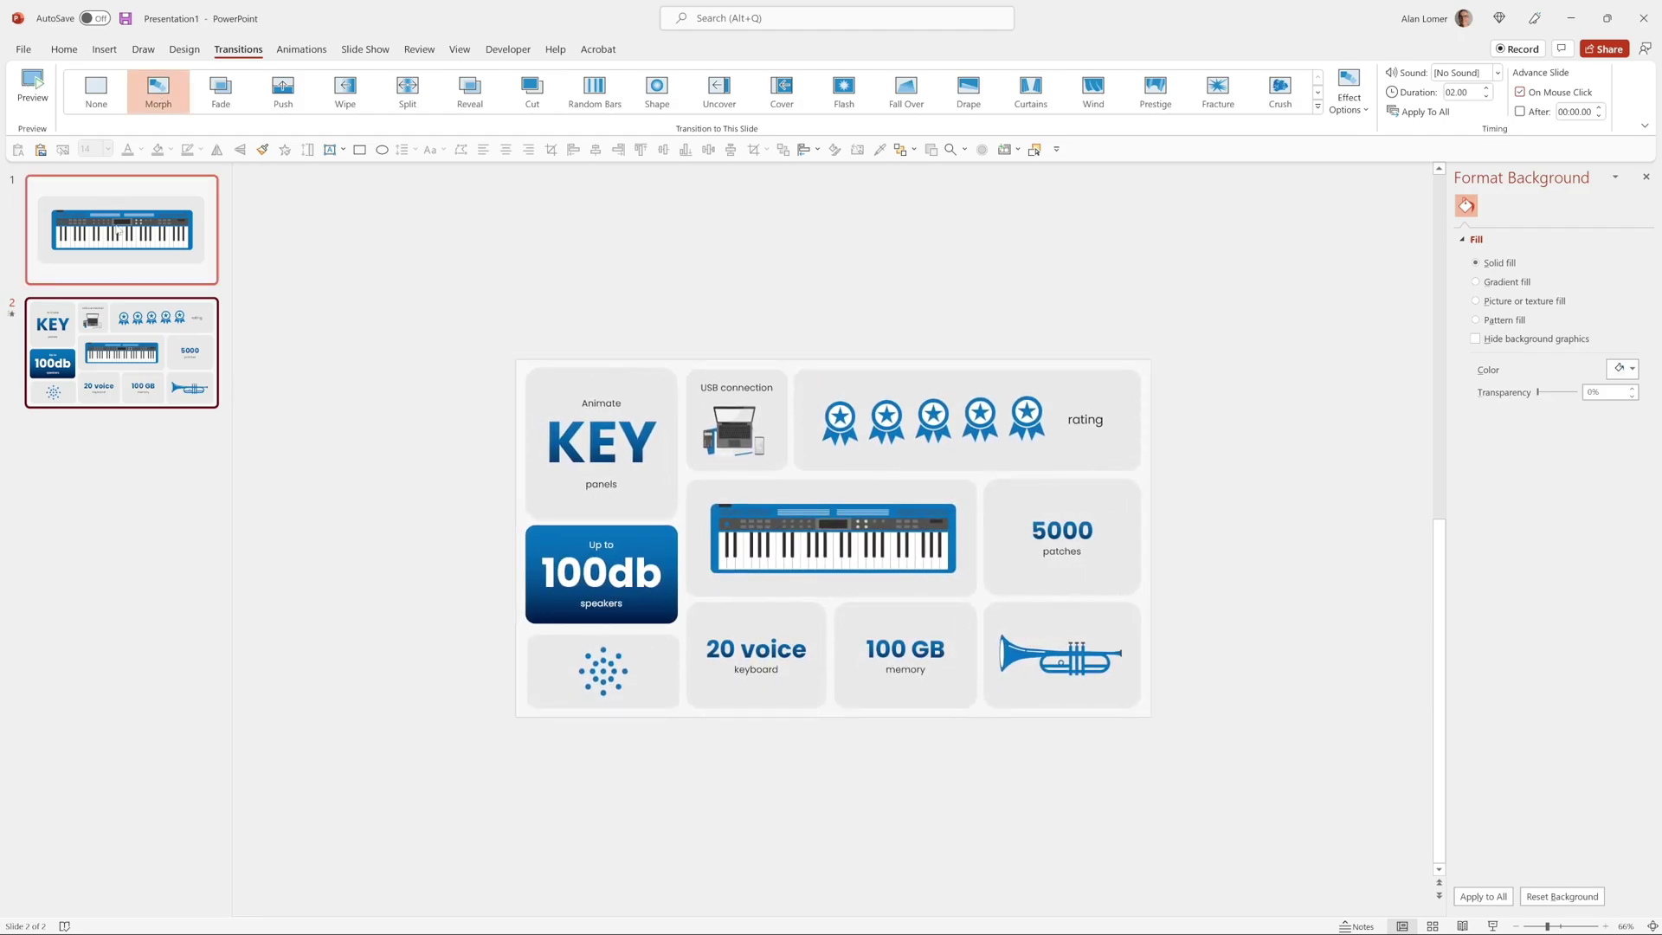
{"action": "key", "text": "F5"}
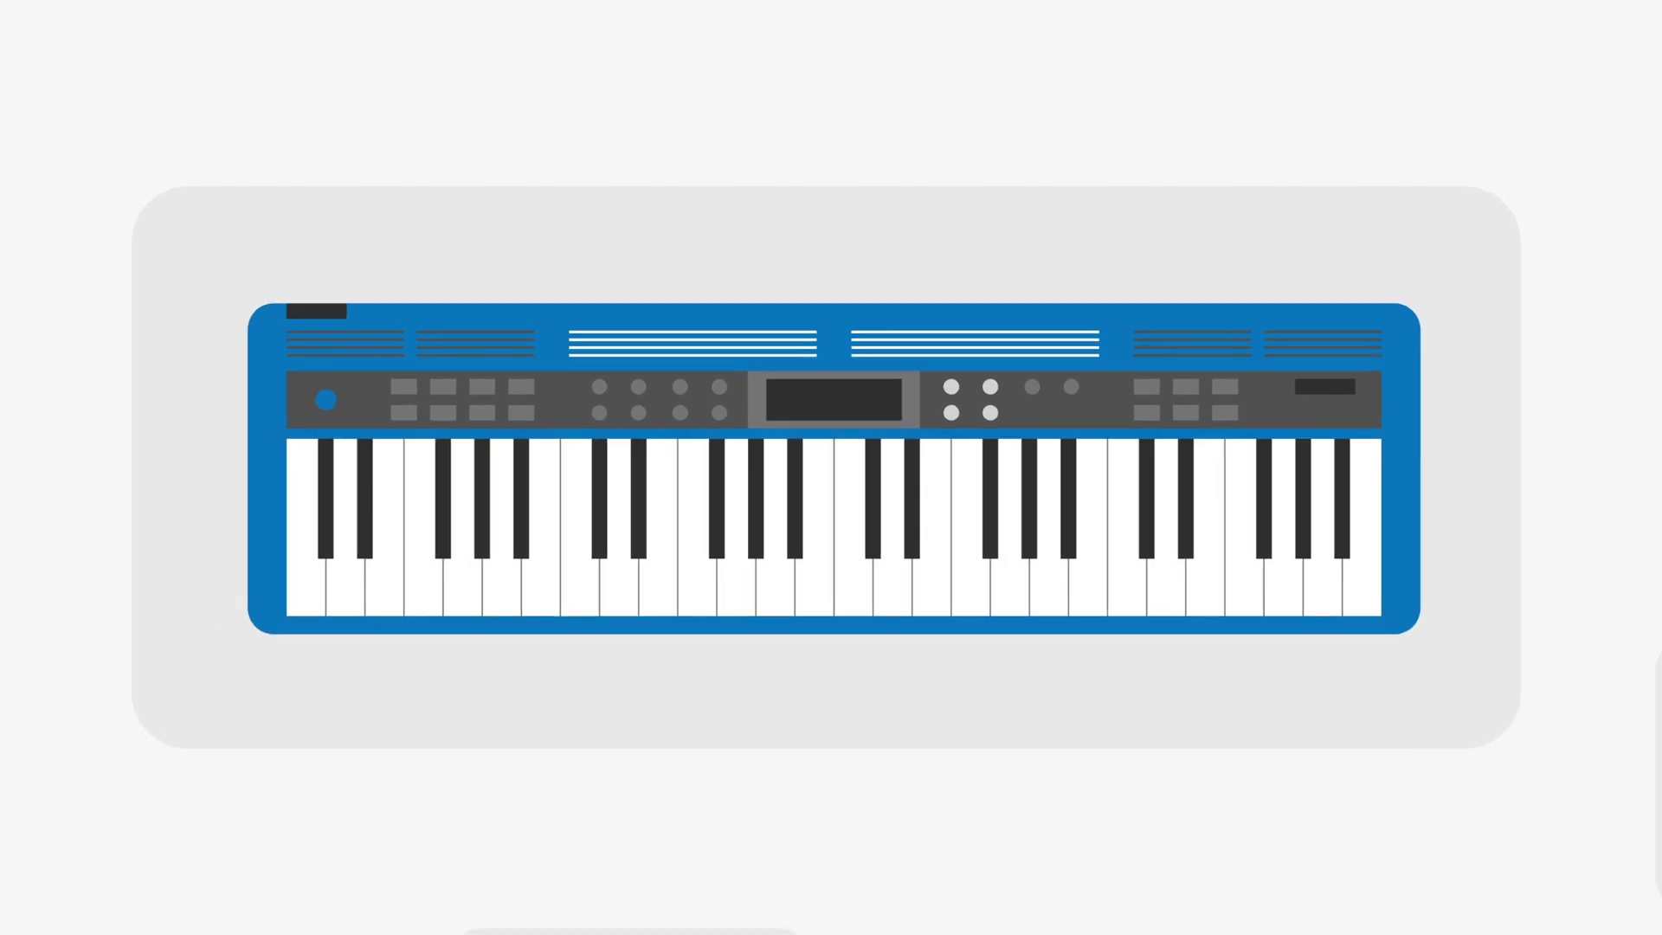